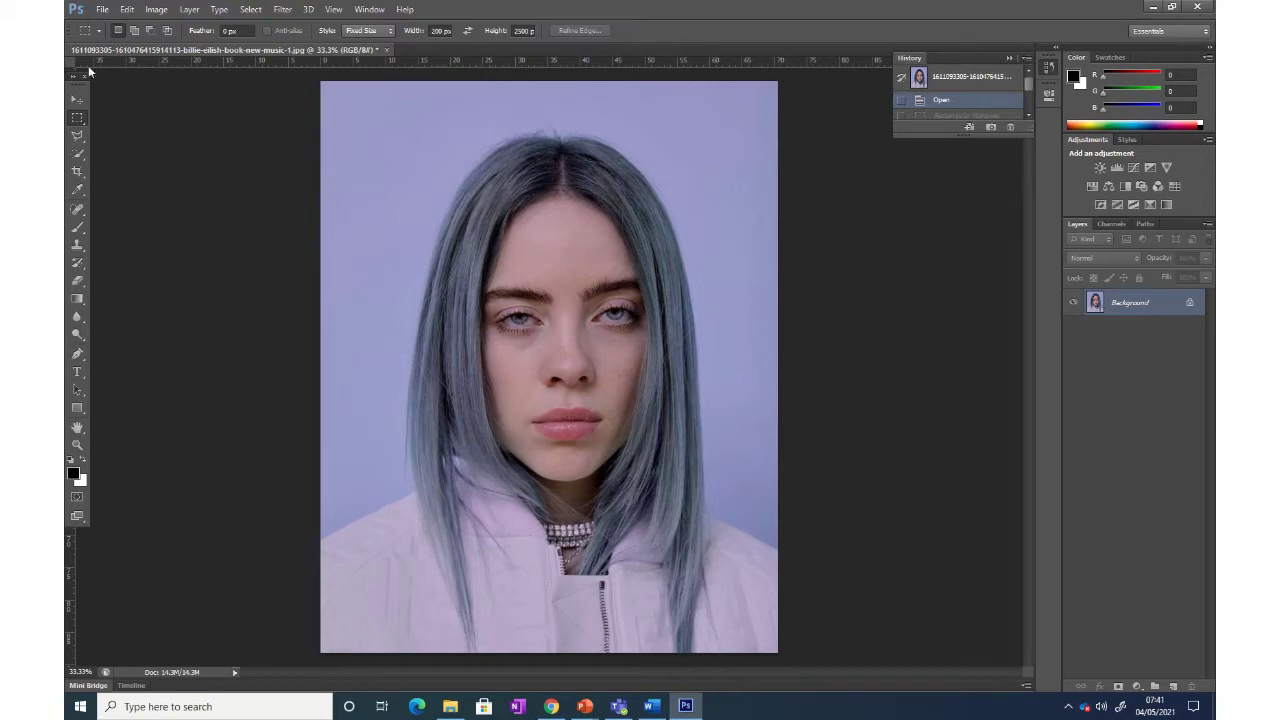
{"action": "left_click", "coordinate": [335, 10]}
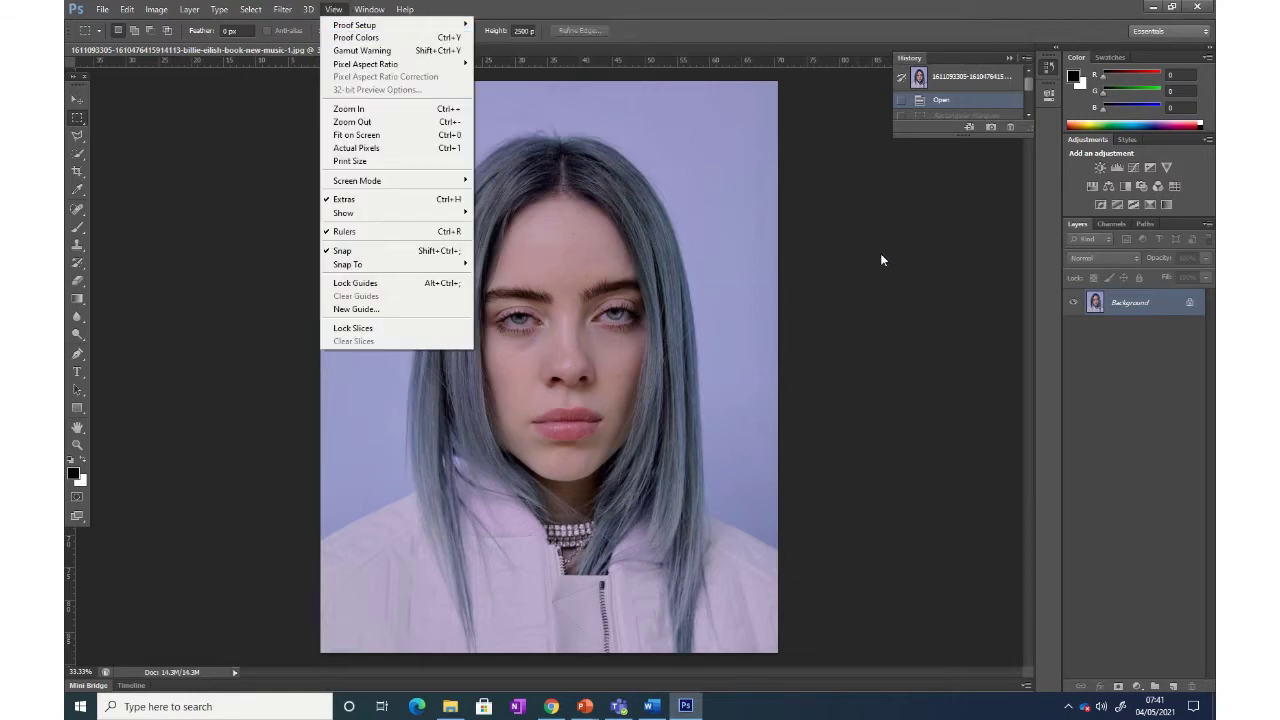
{"action": "mouse_move", "coordinate": [369, 9]}
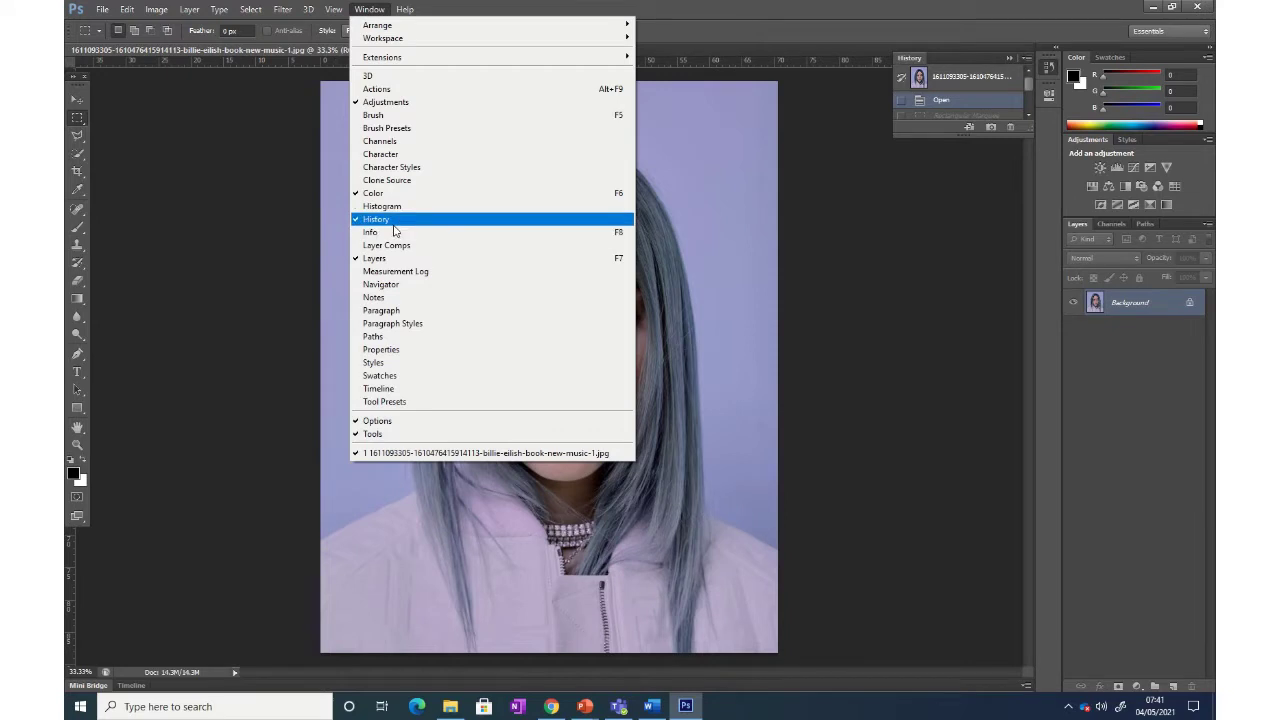
{"action": "left_click", "coordinate": [219, 222]}
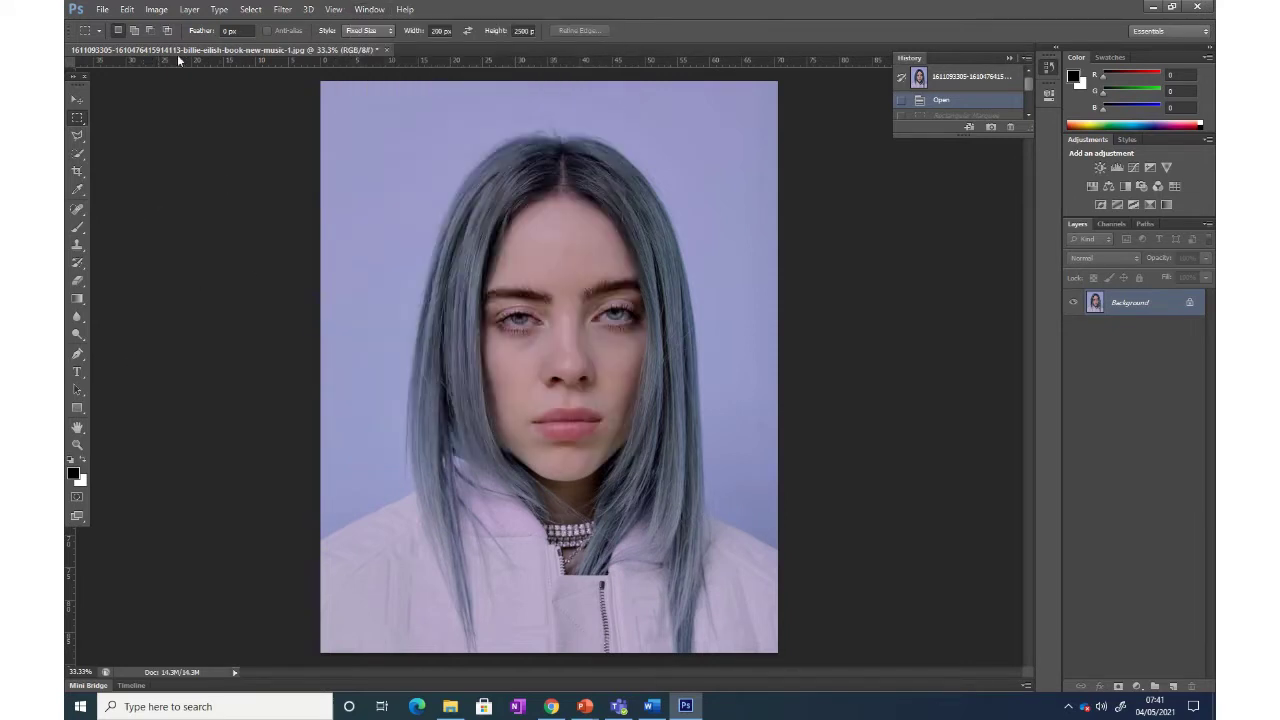
Step: Check the image's width and height in pixels in the Image Size settings
{"action": "left_click", "coordinate": [157, 10]}
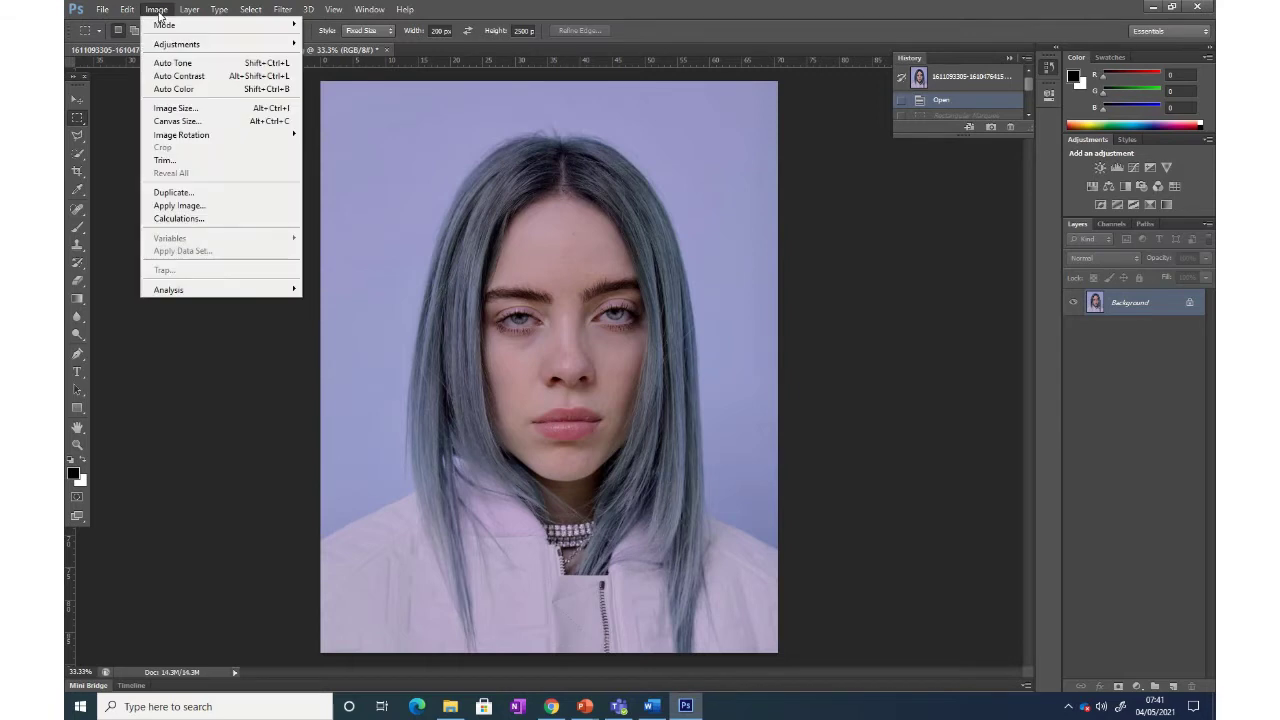
{"action": "left_click", "coordinate": [200, 108]}
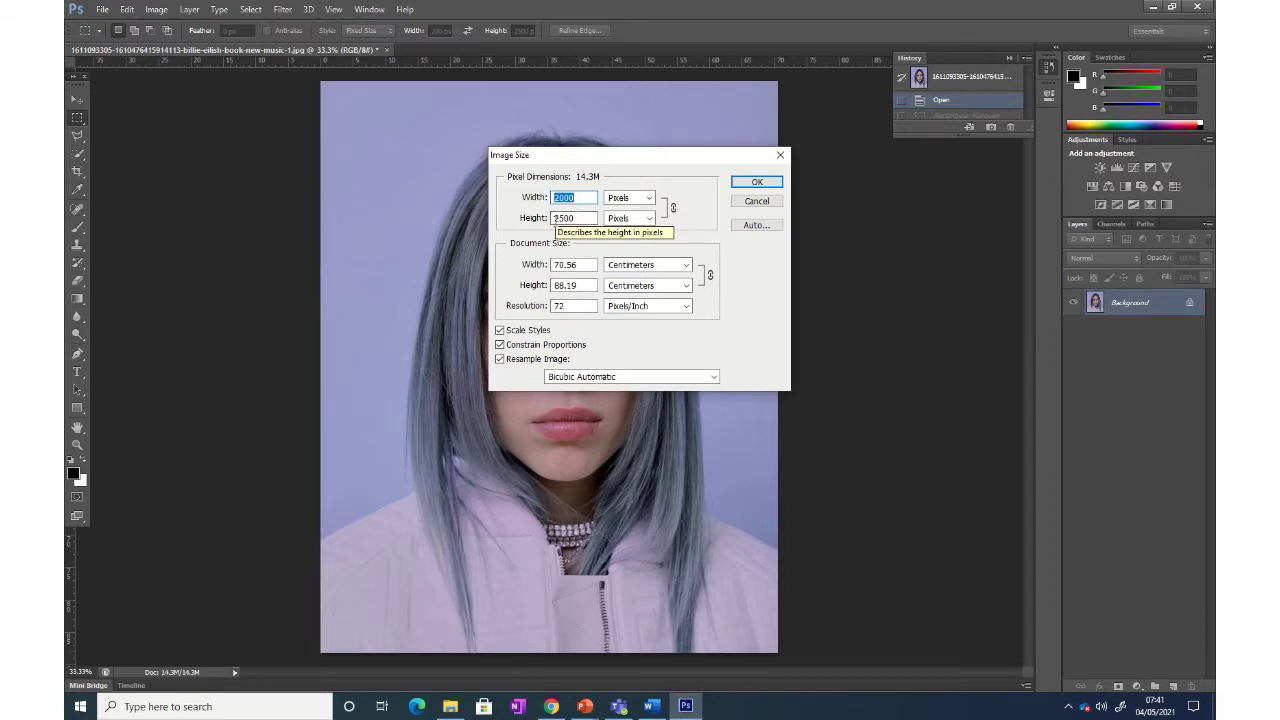
{"action": "left_click", "coordinate": [755, 181]}
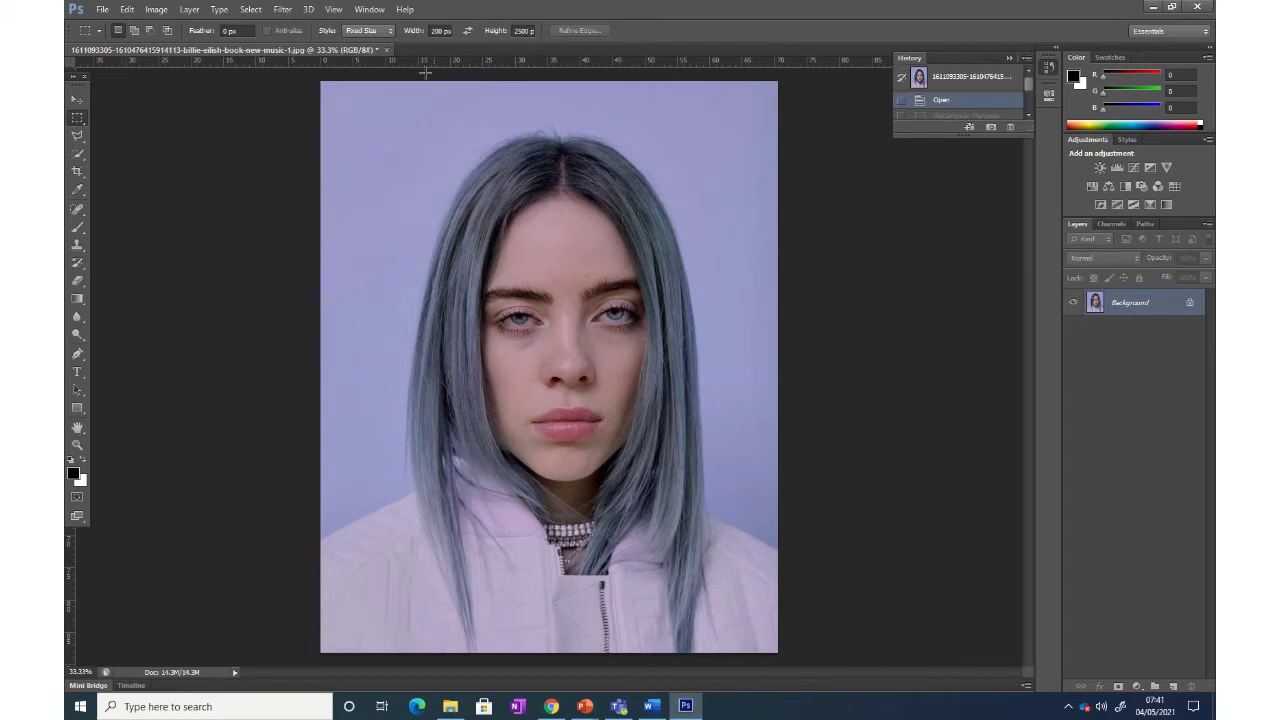
Step: Select a strip along the portrait's left edge with the rectangular marquee in Fixed Size style, 200 px wide and 2500 px high
{"action": "left_click", "coordinate": [366, 31]}
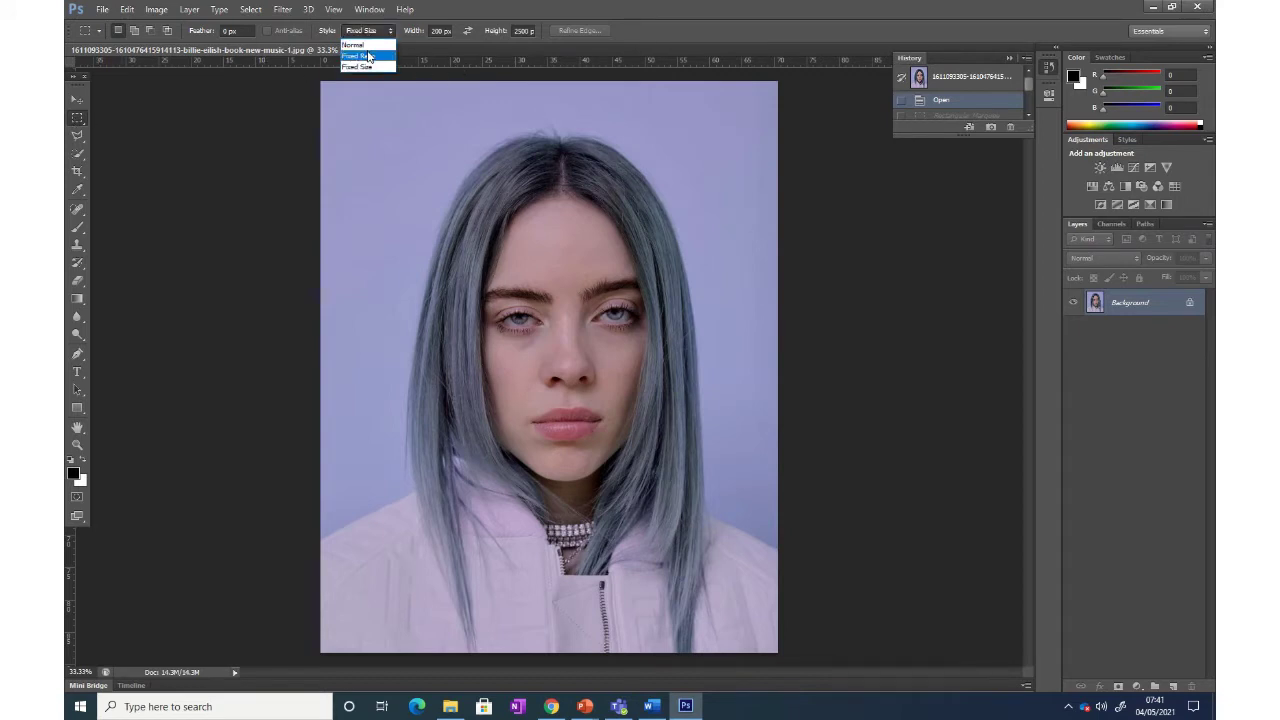
{"action": "left_click", "coordinate": [369, 40]}
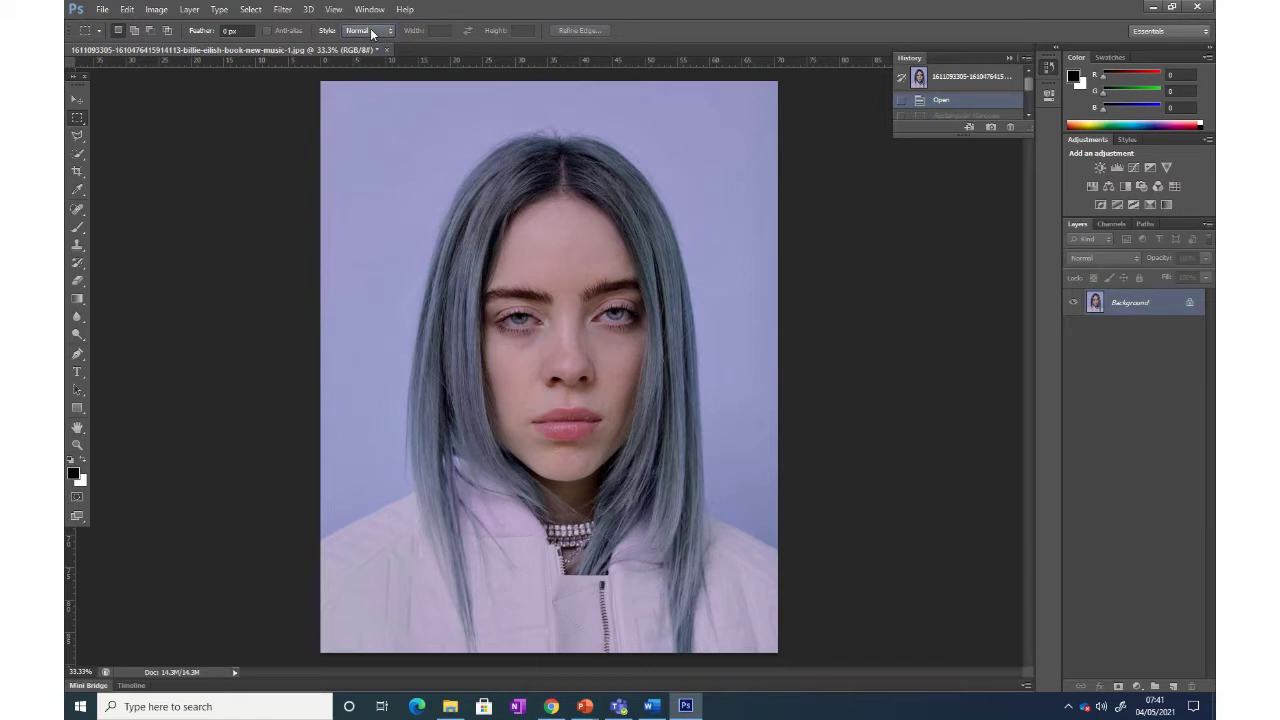
{"action": "left_click", "coordinate": [371, 33]}
{"action": "left_click", "coordinate": [368, 64]}
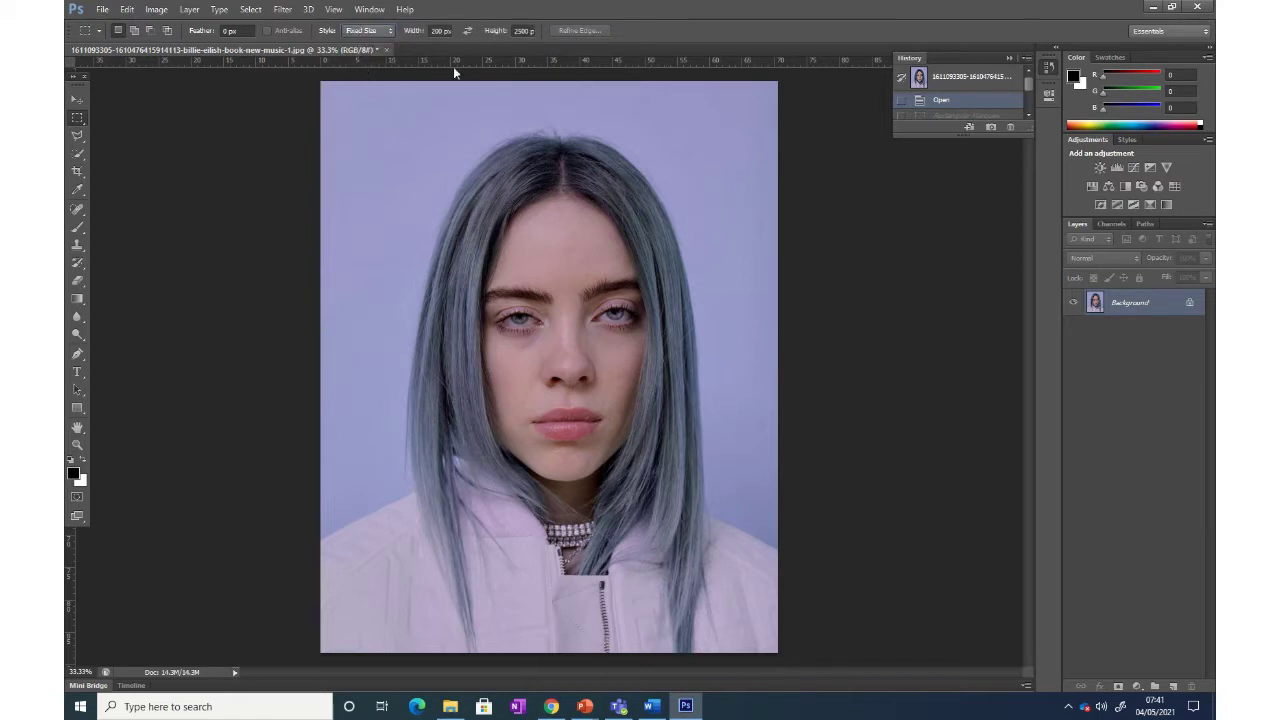
{"action": "left_click", "coordinate": [441, 31]}
{"action": "left_click", "coordinate": [330, 195]}
{"action": "left_click_drag", "start_coordinate": [335, 200], "coordinate": [336, 238]}
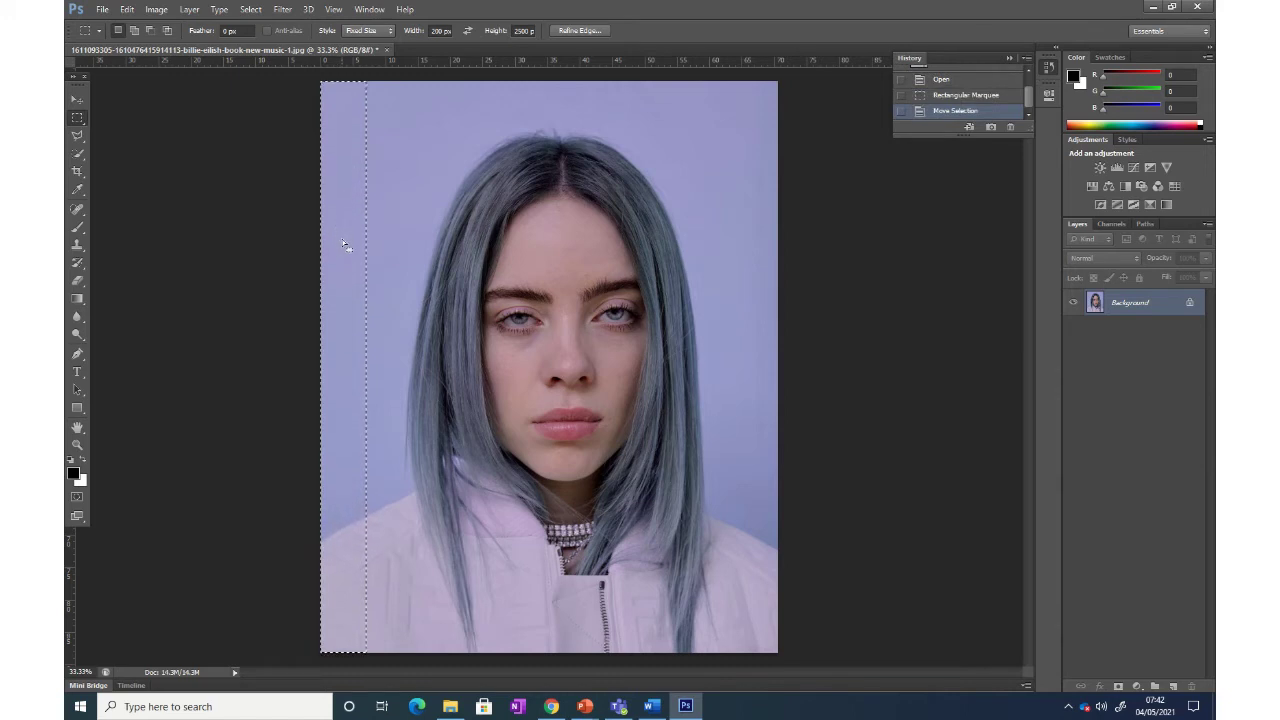
Step: Copy the selected left-edge strip to a new layer and move it flush against the portrait's right edge
{"action": "right_click", "coordinate": [343, 244]}
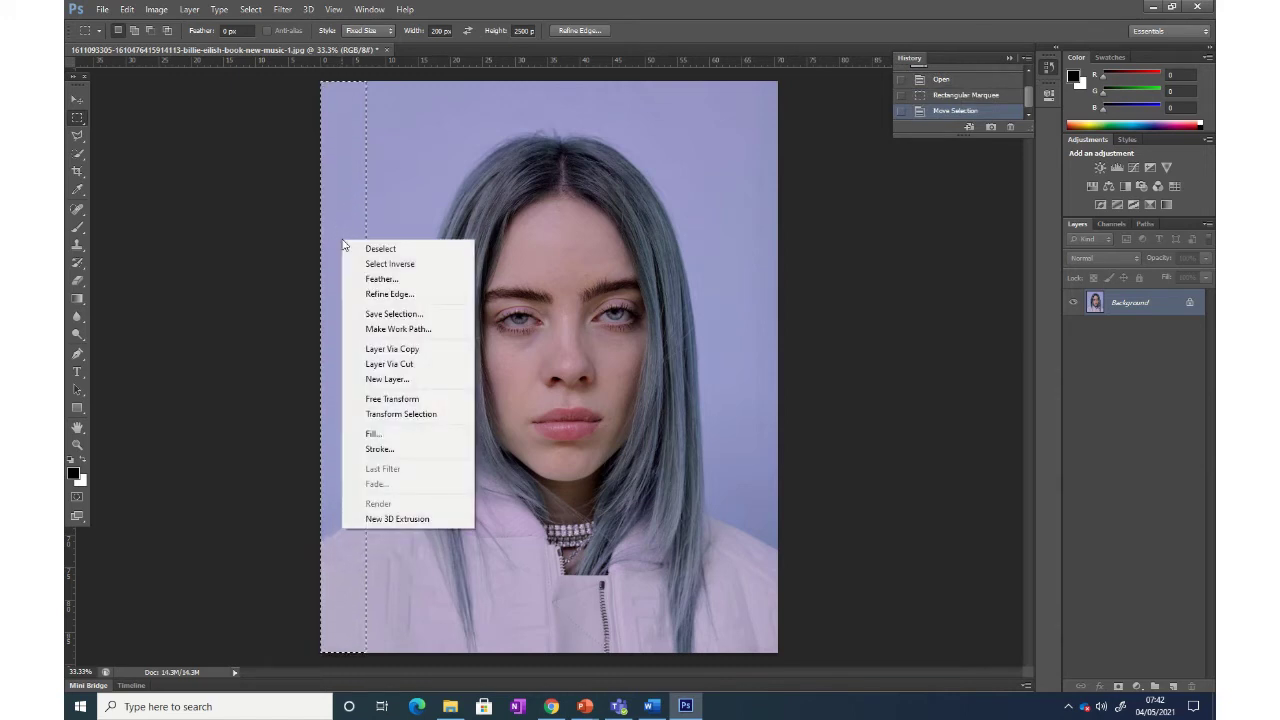
{"action": "left_click", "coordinate": [413, 350]}
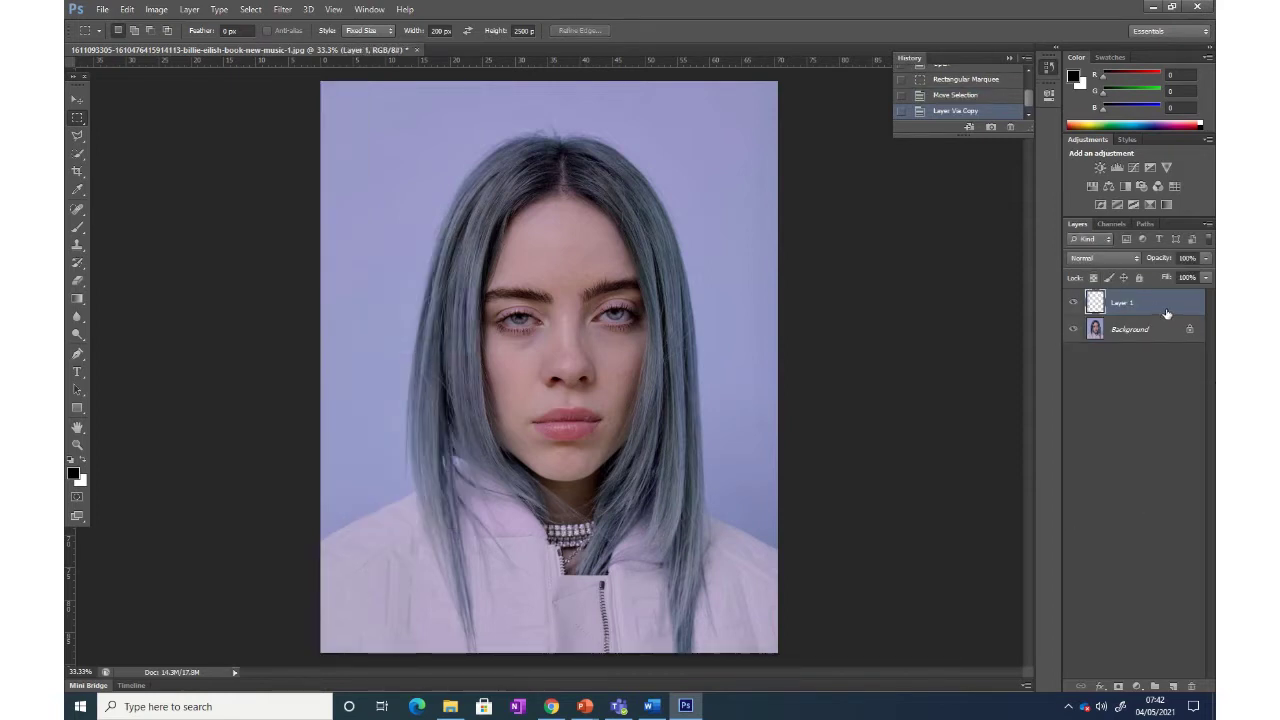
{"action": "left_click", "coordinate": [77, 100]}
{"action": "left_click_drag", "start_coordinate": [353, 267], "coordinate": [754, 257]}
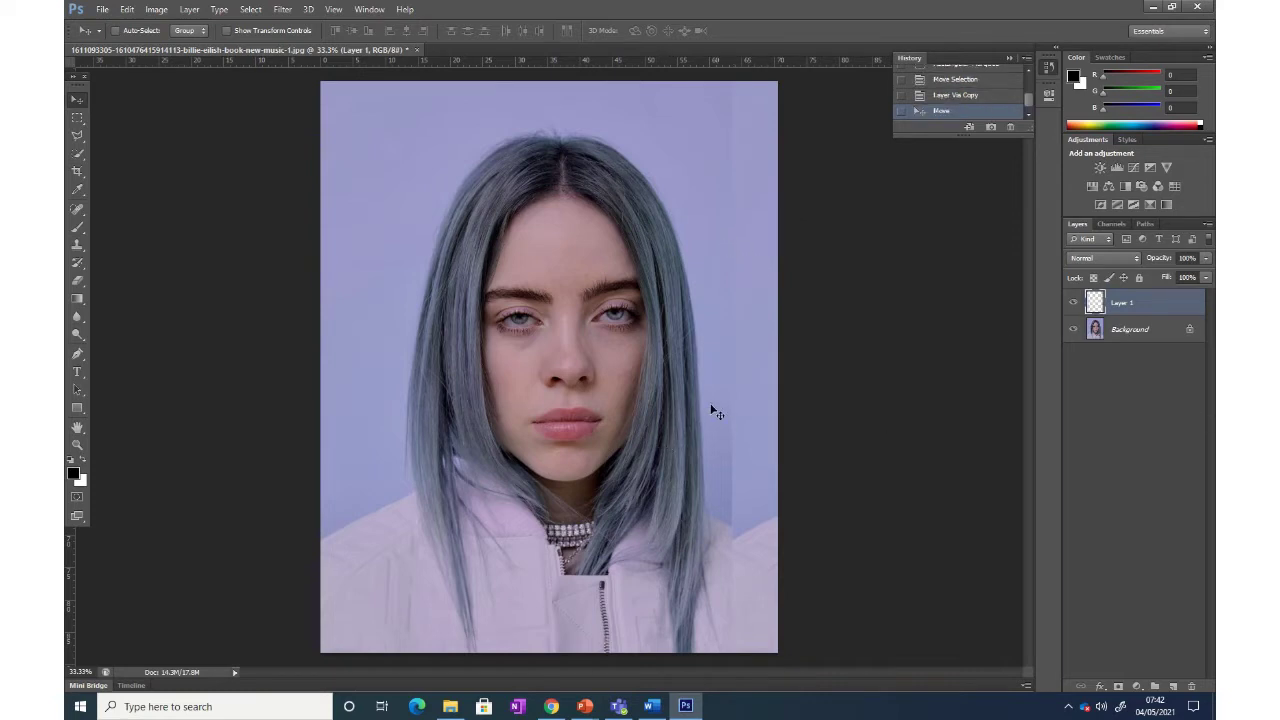
Step: On the Background layer, select a second 200 × 2500 px strip starting about 8 cm from the portrait's left edge
{"action": "left_click", "coordinate": [1144, 340]}
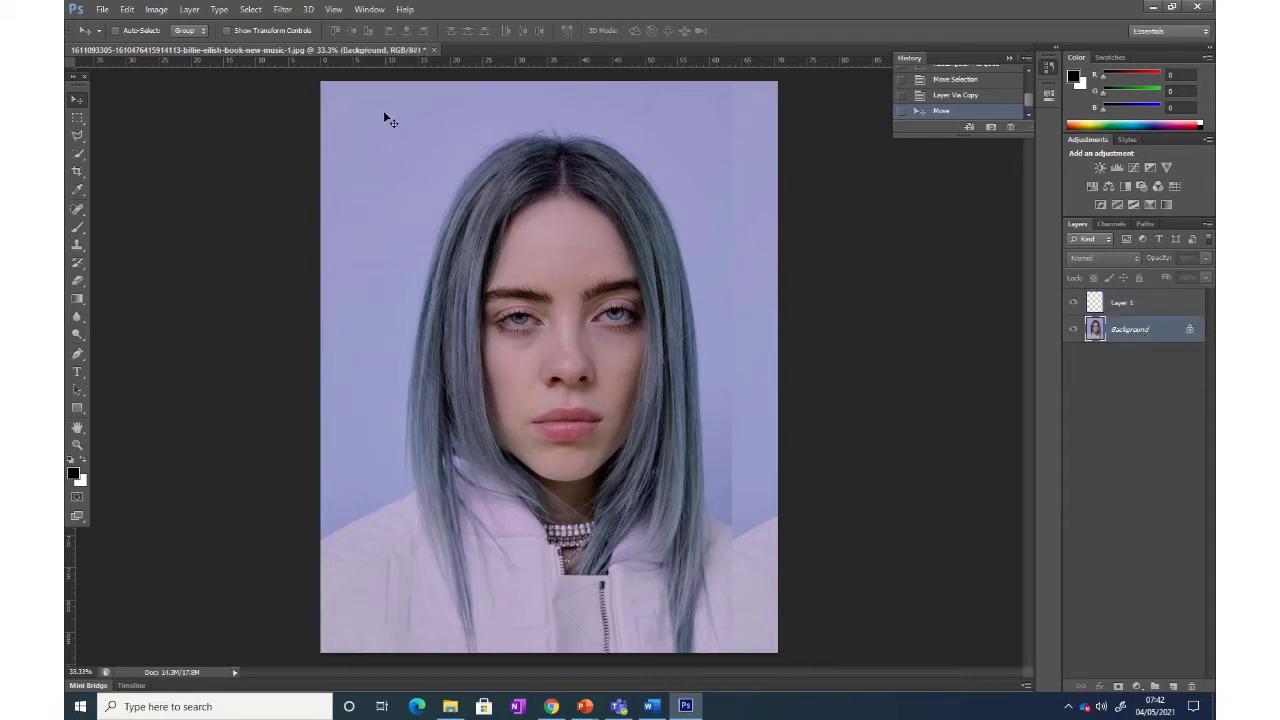
{"action": "left_click", "coordinate": [77, 118]}
{"action": "left_click", "coordinate": [353, 162]}
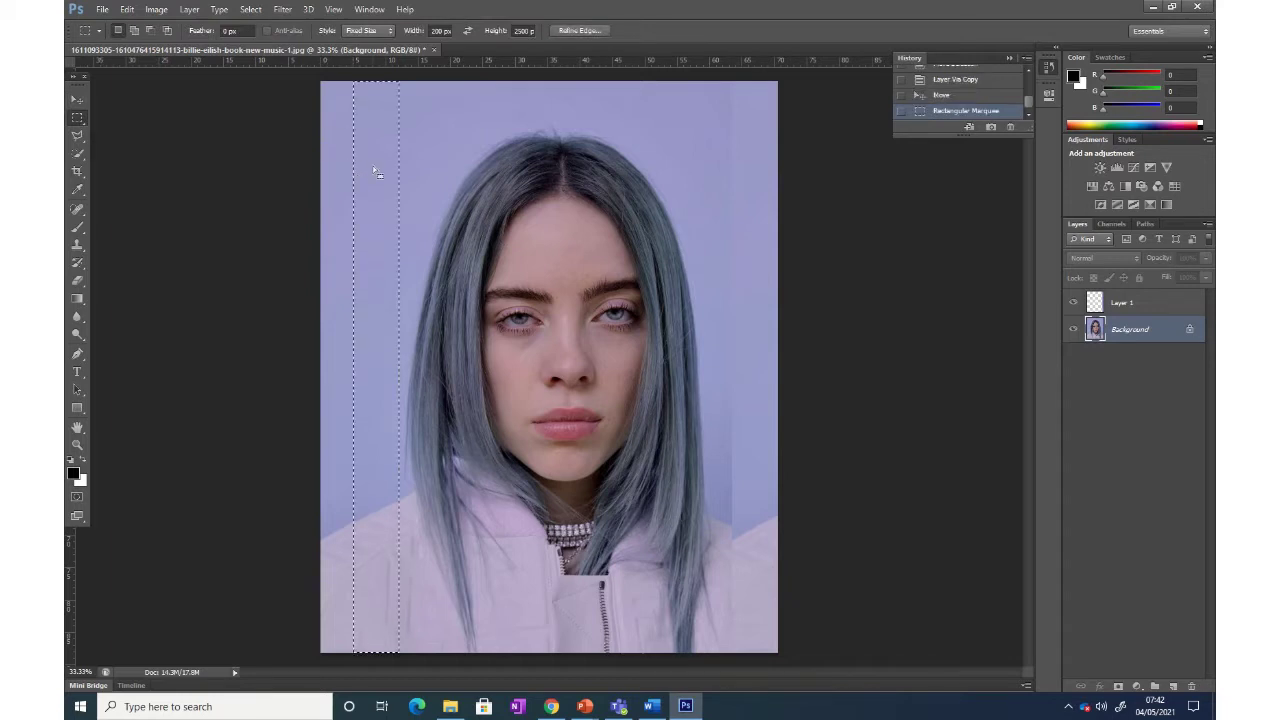
{"action": "left_click_drag", "start_coordinate": [374, 166], "coordinate": [389, 170]}
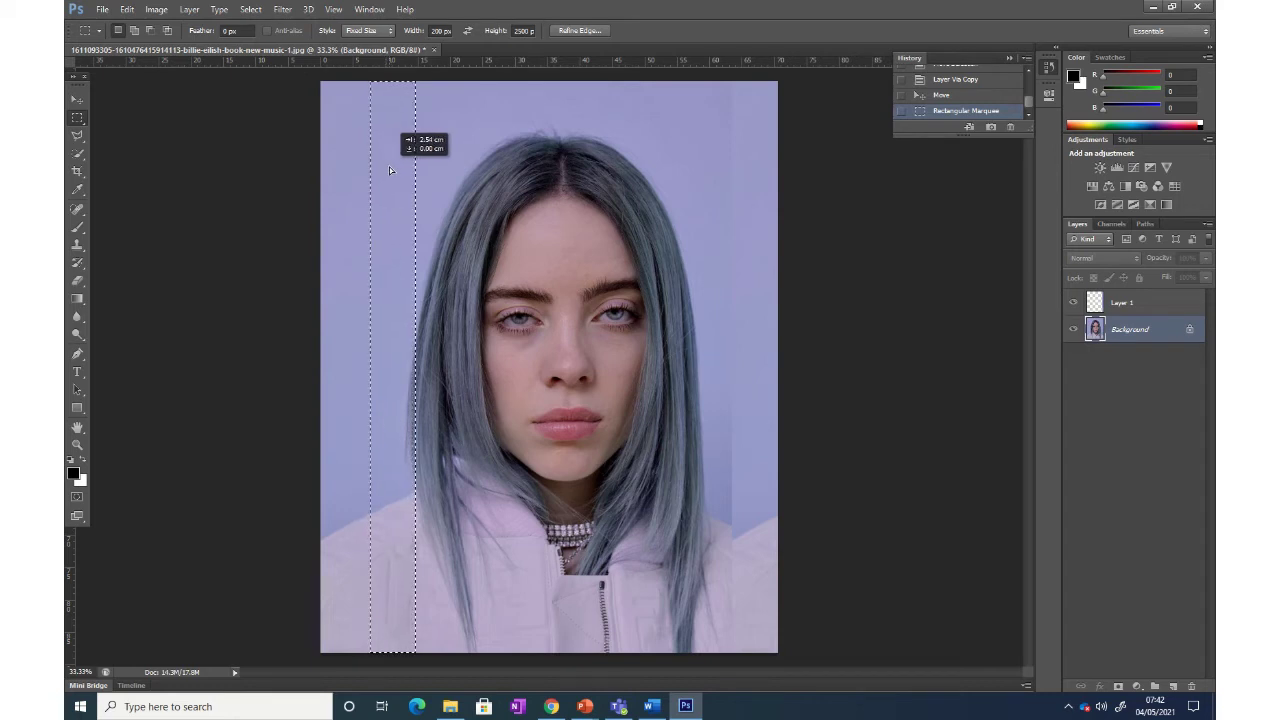
{"action": "left_click_drag", "start_coordinate": [389, 167], "coordinate": [391, 167]}
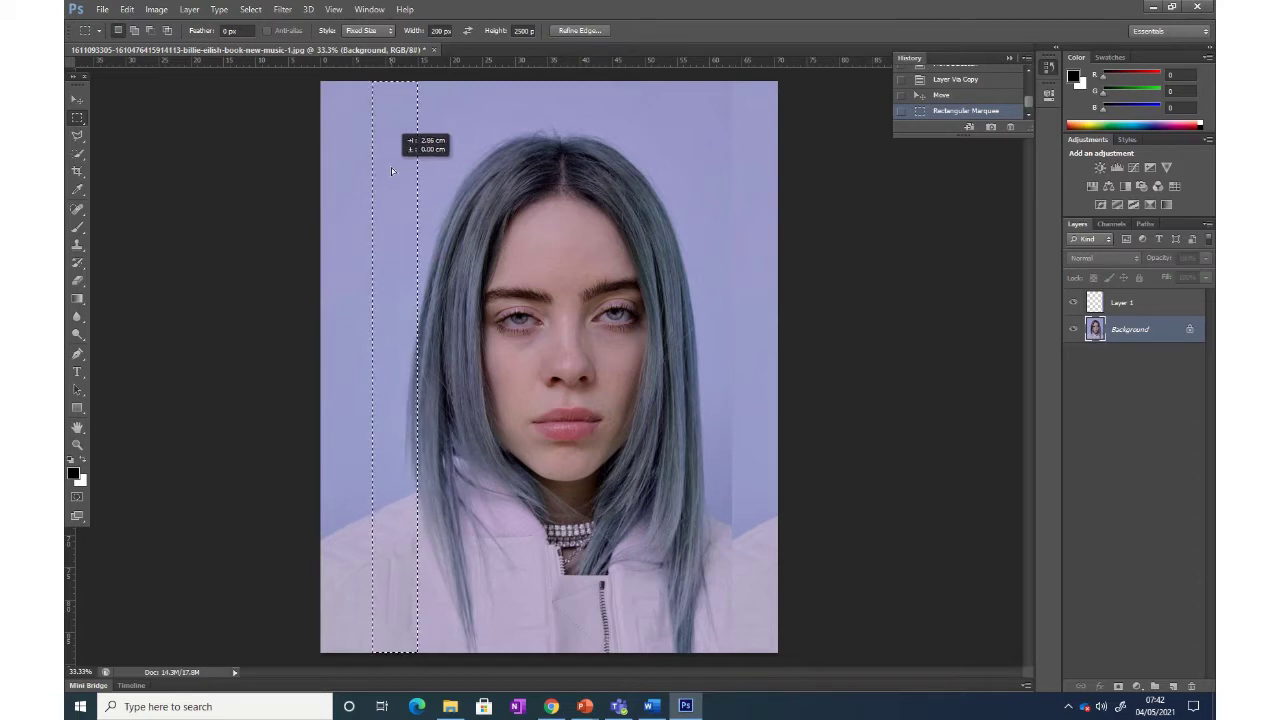
{"action": "left_click_drag", "start_coordinate": [391, 167], "coordinate": [393, 170]}
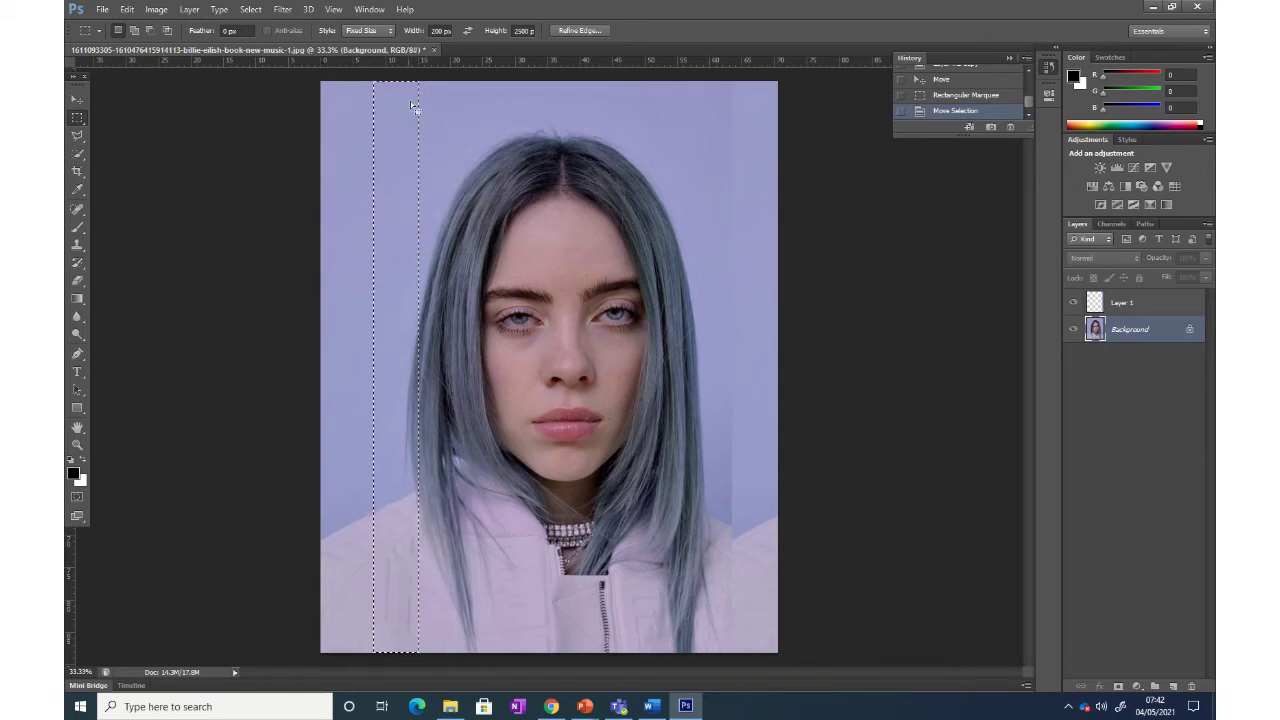
{"action": "left_click_drag", "start_coordinate": [409, 118], "coordinate": [409, 118]}
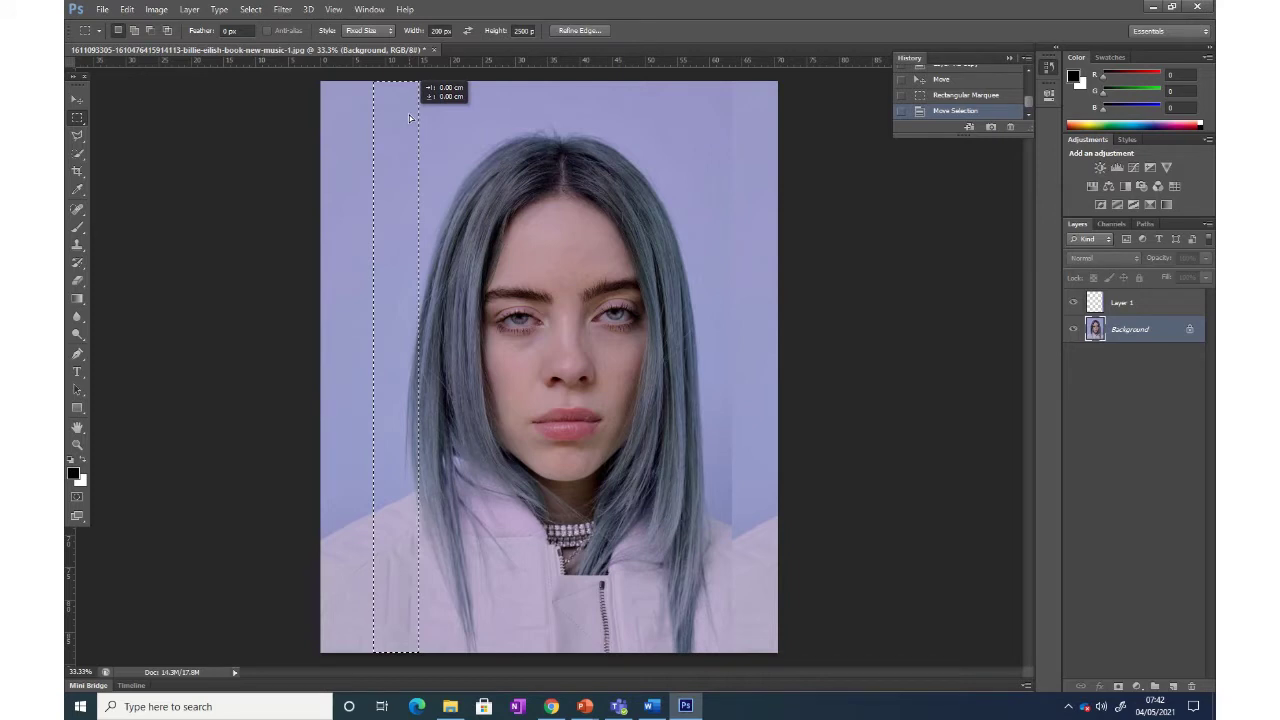
{"action": "left_click_drag", "start_coordinate": [409, 118], "coordinate": [409, 118]}
Step: Copy the second strip to a new layer and place it directly beside the first strip, on its inner side
{"action": "right_click", "coordinate": [397, 162]}
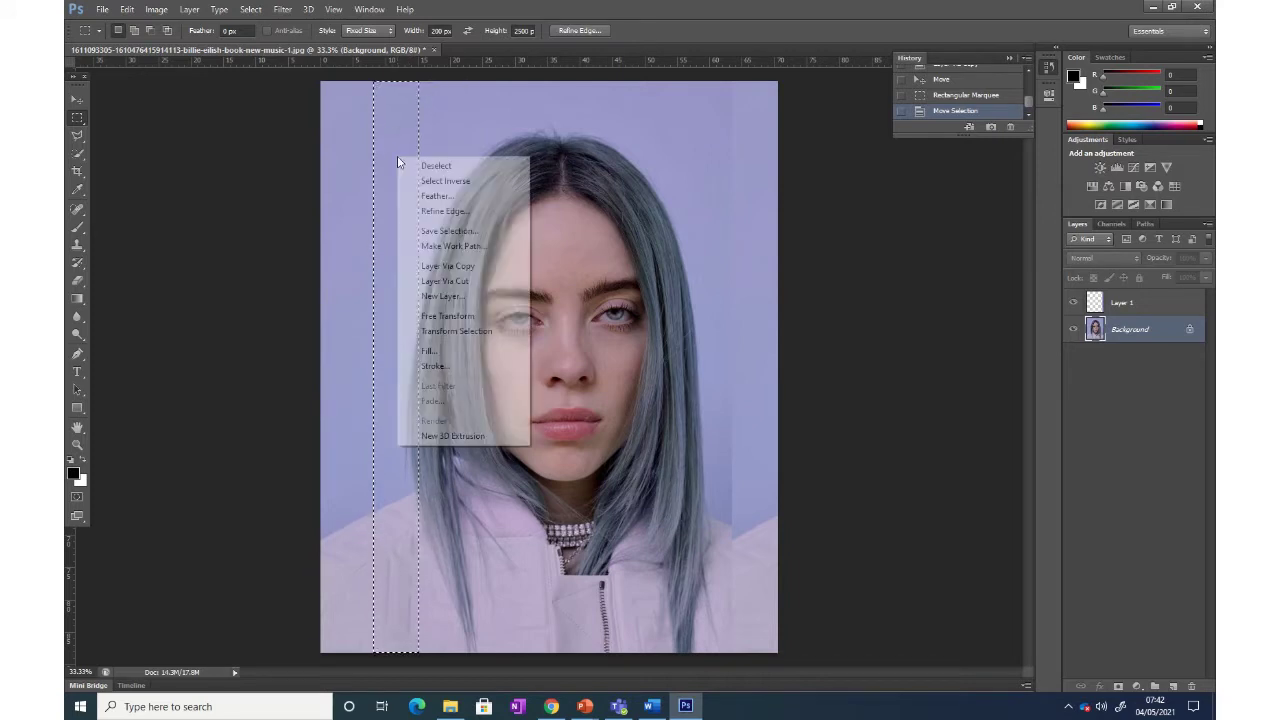
{"action": "left_click", "coordinate": [499, 269]}
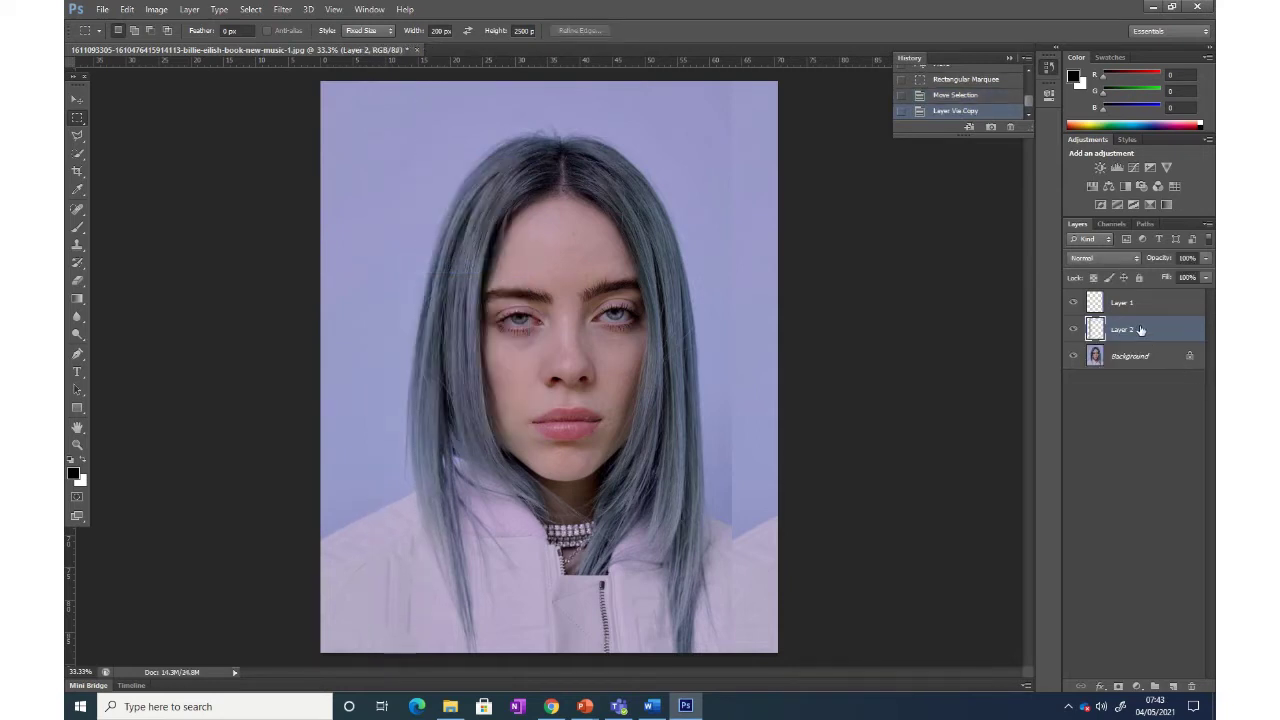
{"action": "left_click", "coordinate": [77, 100]}
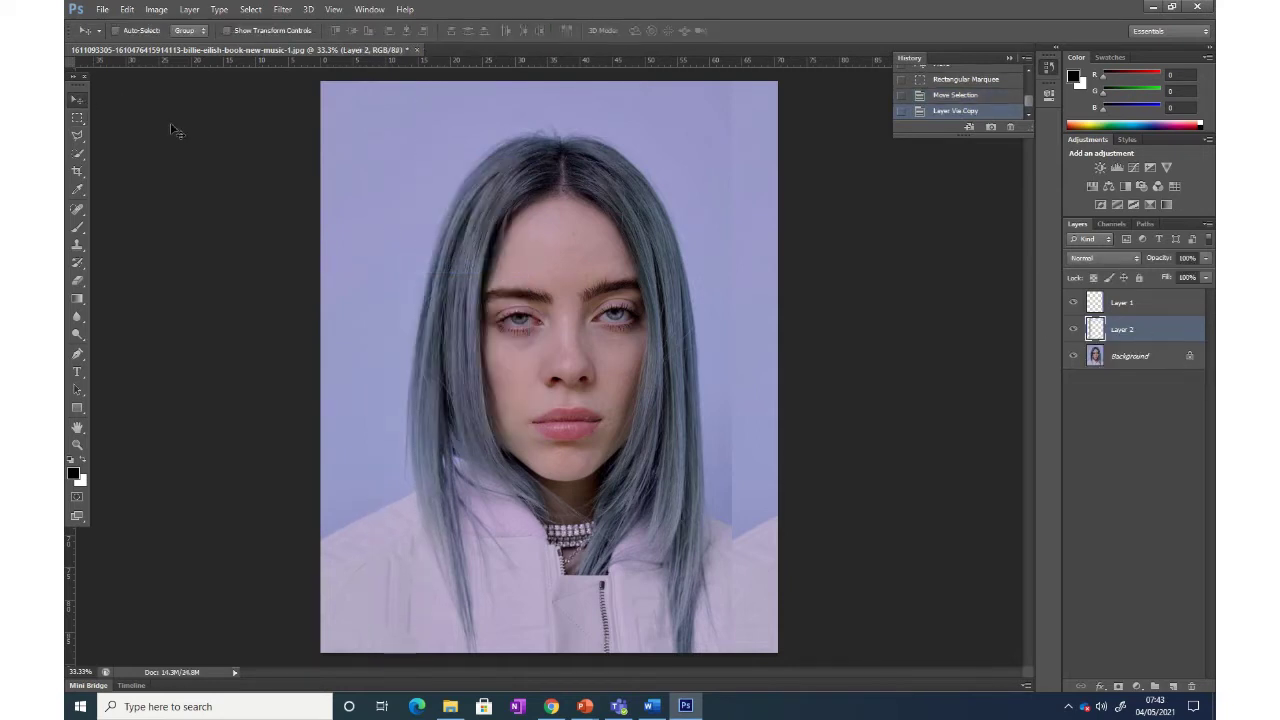
{"action": "left_click_drag", "start_coordinate": [418, 219], "coordinate": [716, 241]}
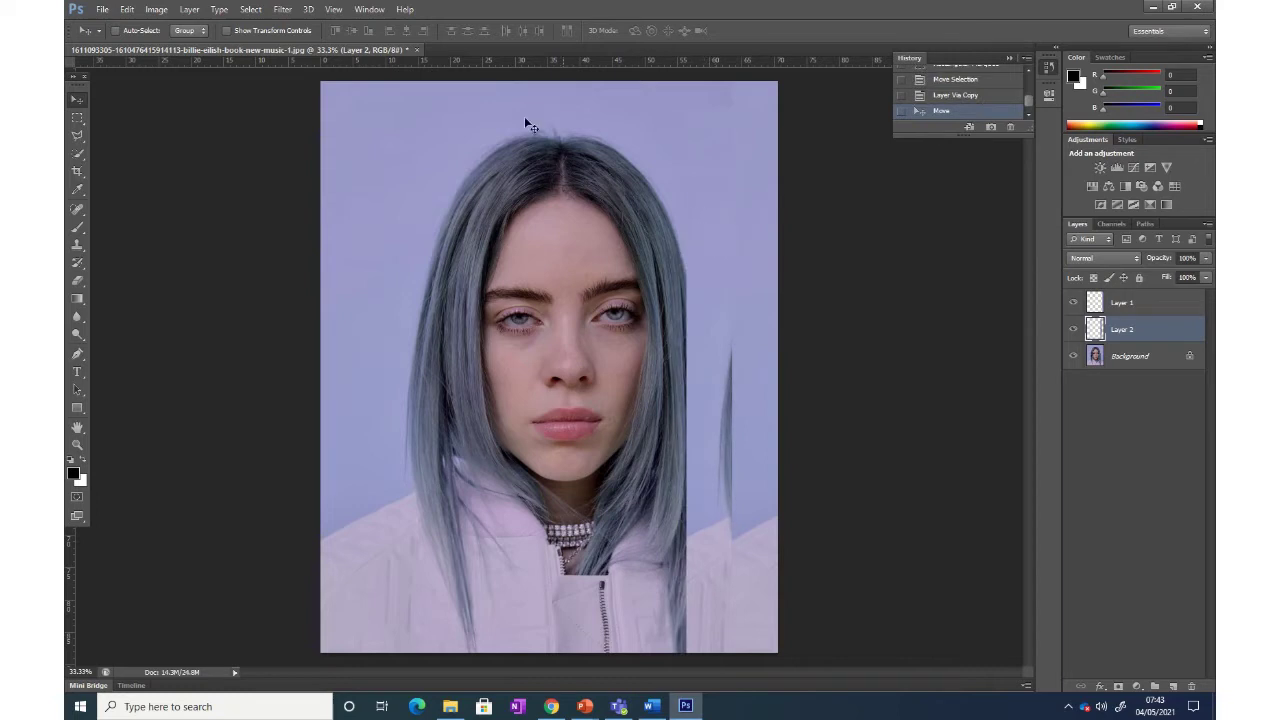
Step: Select a third 200 × 2500 px strip starting about 15 cm from the portrait's left edge, over the outer hair
{"action": "left_click", "coordinate": [78, 117]}
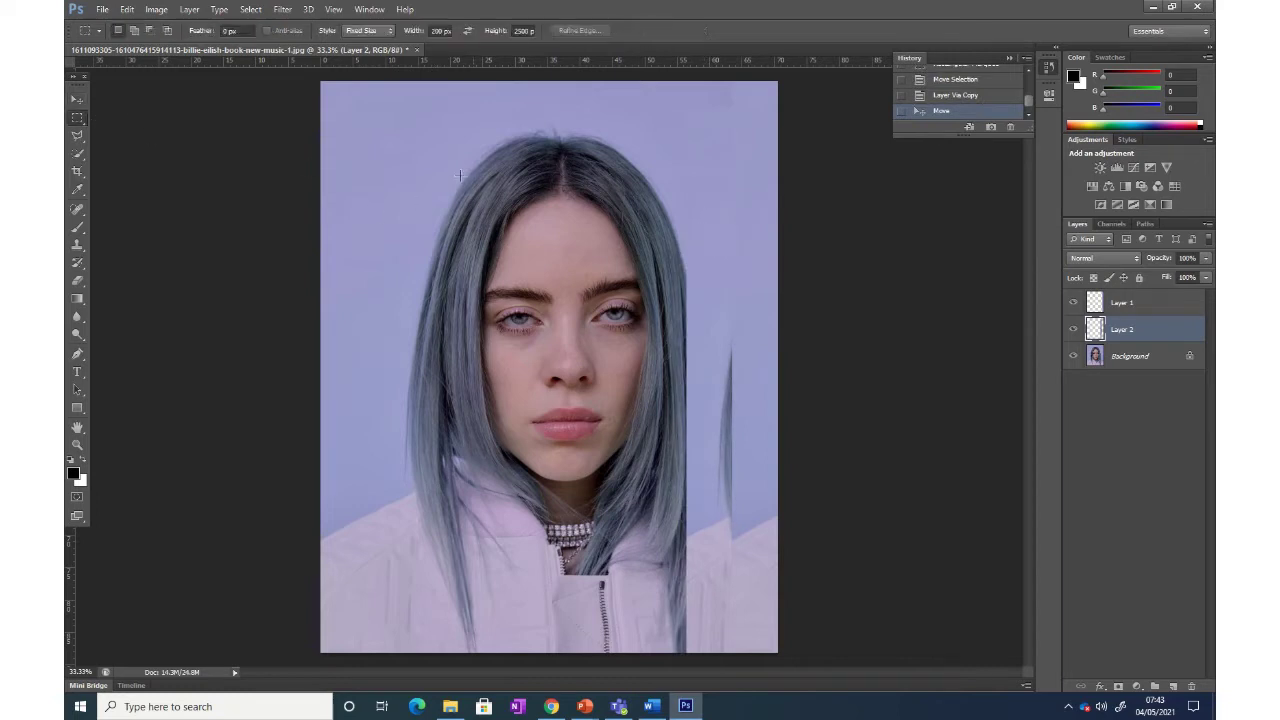
{"action": "right_click", "coordinate": [412, 162]}
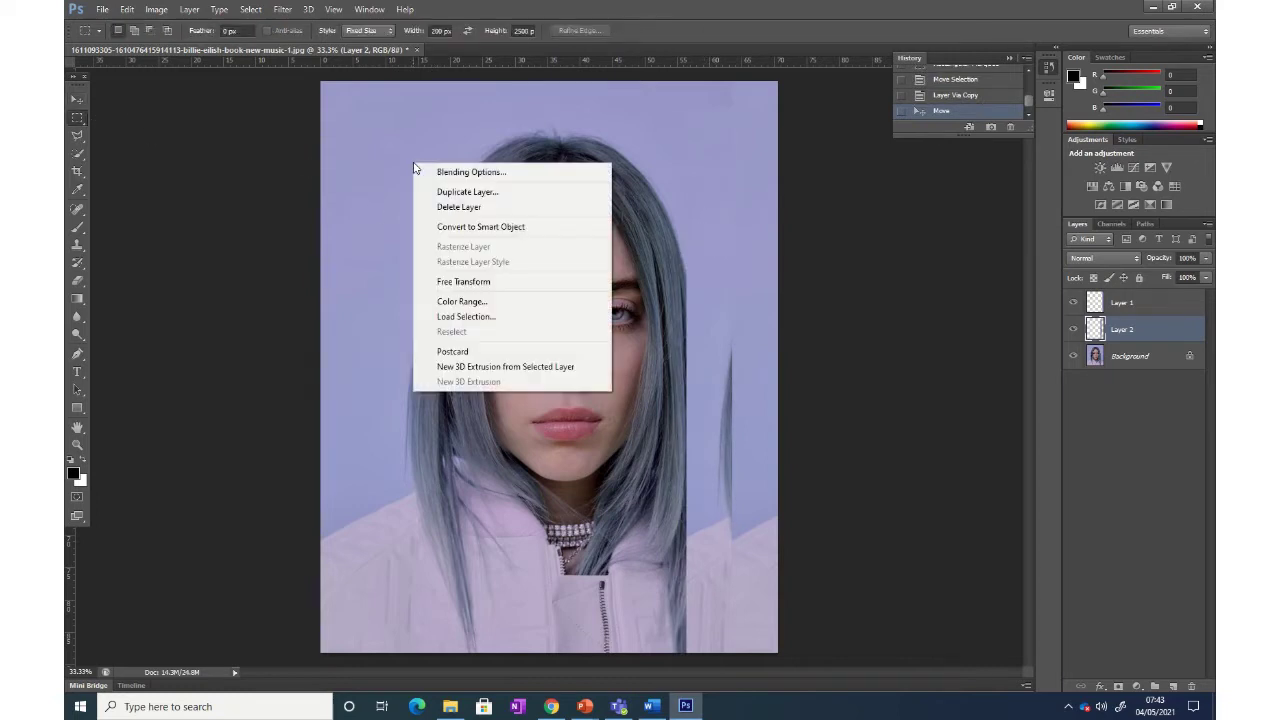
{"action": "left_click", "coordinate": [393, 165]}
{"action": "left_click", "coordinate": [475, 162]}
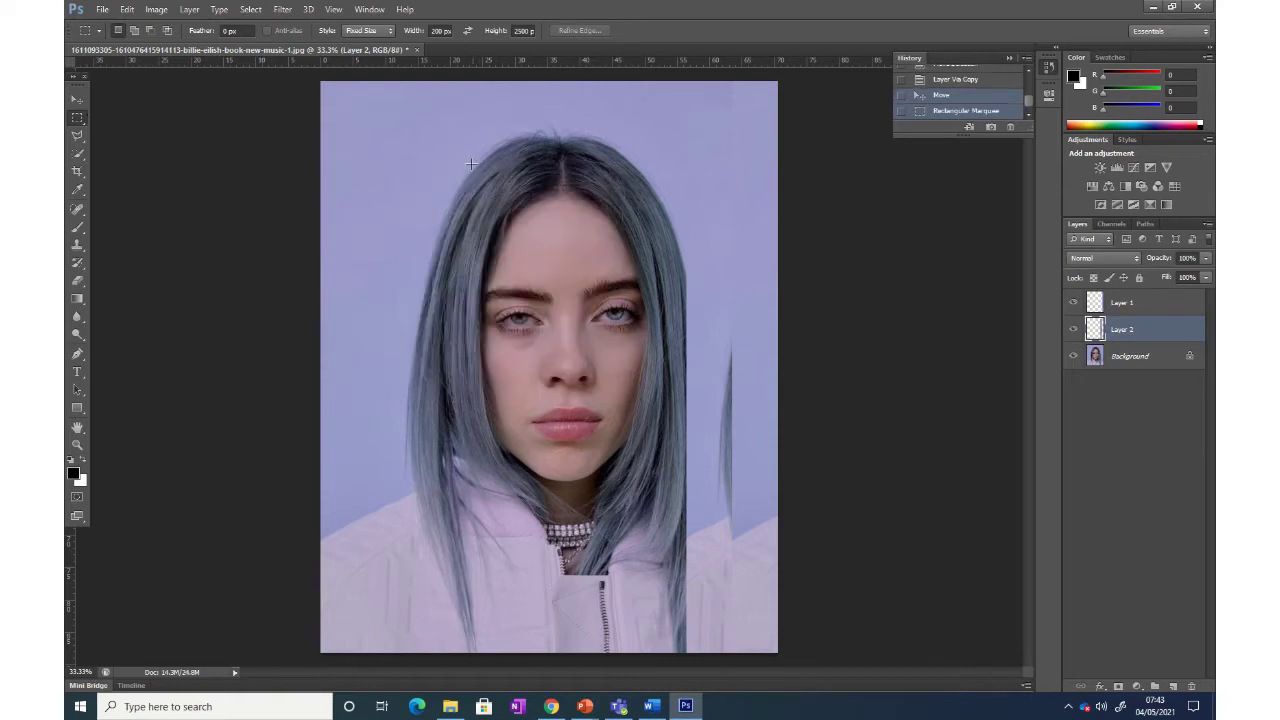
{"action": "left_click_drag", "start_coordinate": [508, 182], "coordinate": [447, 179]}
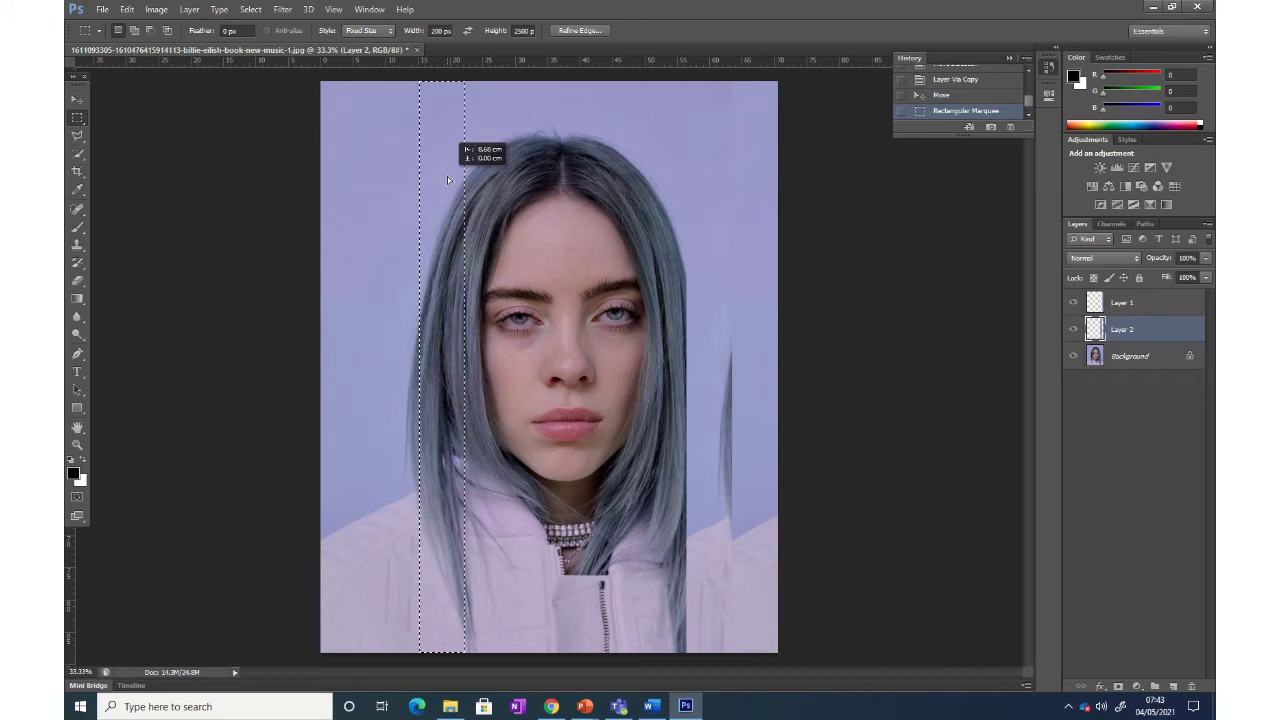
{"action": "left_click_drag", "start_coordinate": [447, 176], "coordinate": [447, 176]}
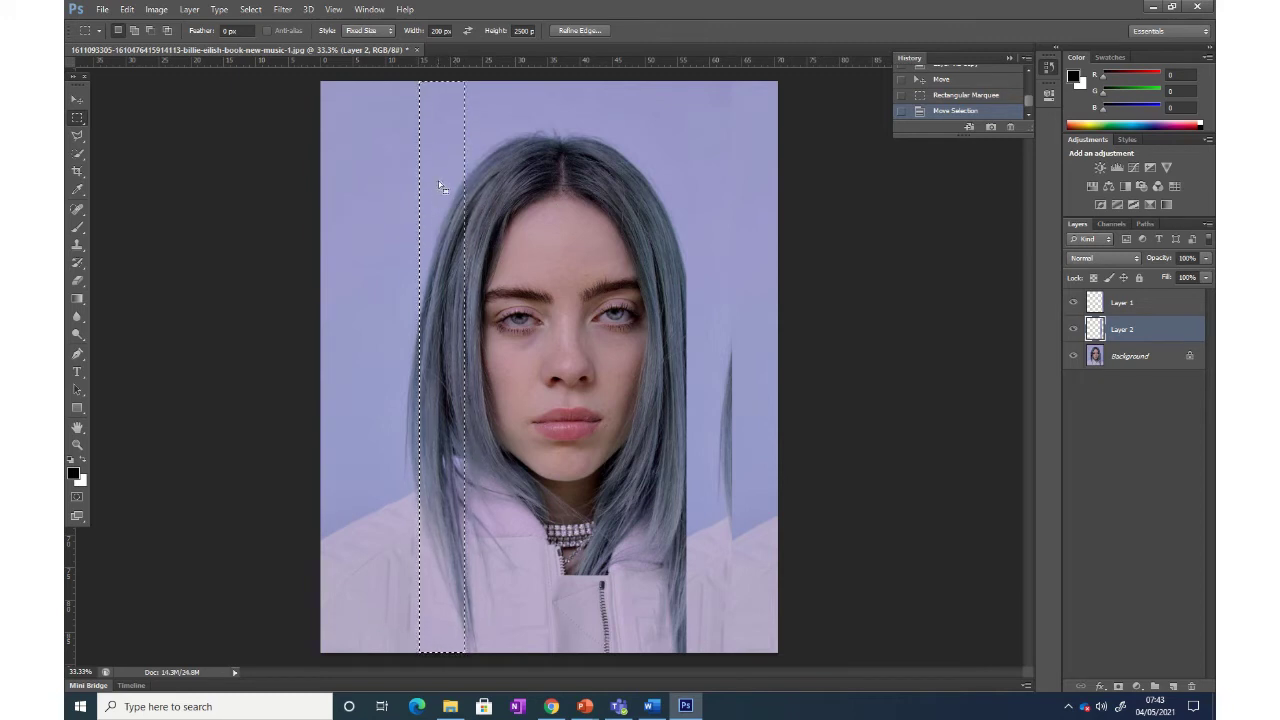
Step: Try to copy the selected third strip to a new layer while Layer 2 is active
{"action": "right_click", "coordinate": [441, 168]}
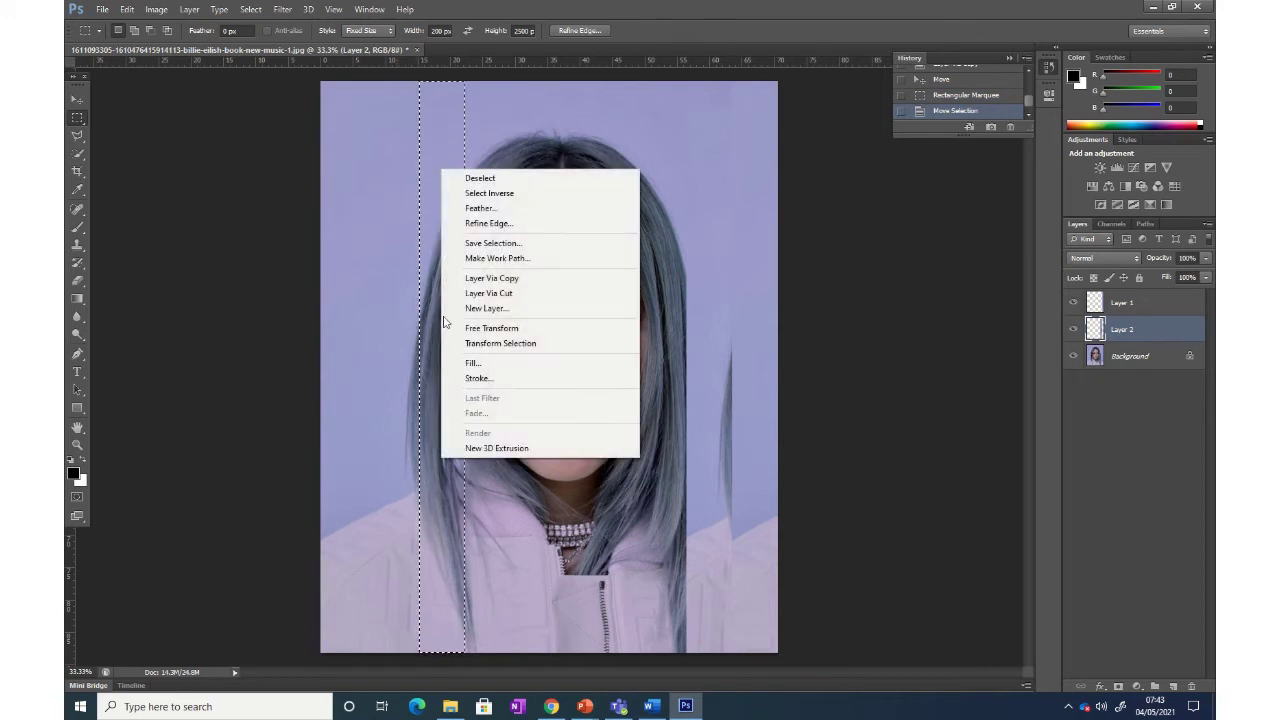
{"action": "left_click", "coordinate": [530, 278]}
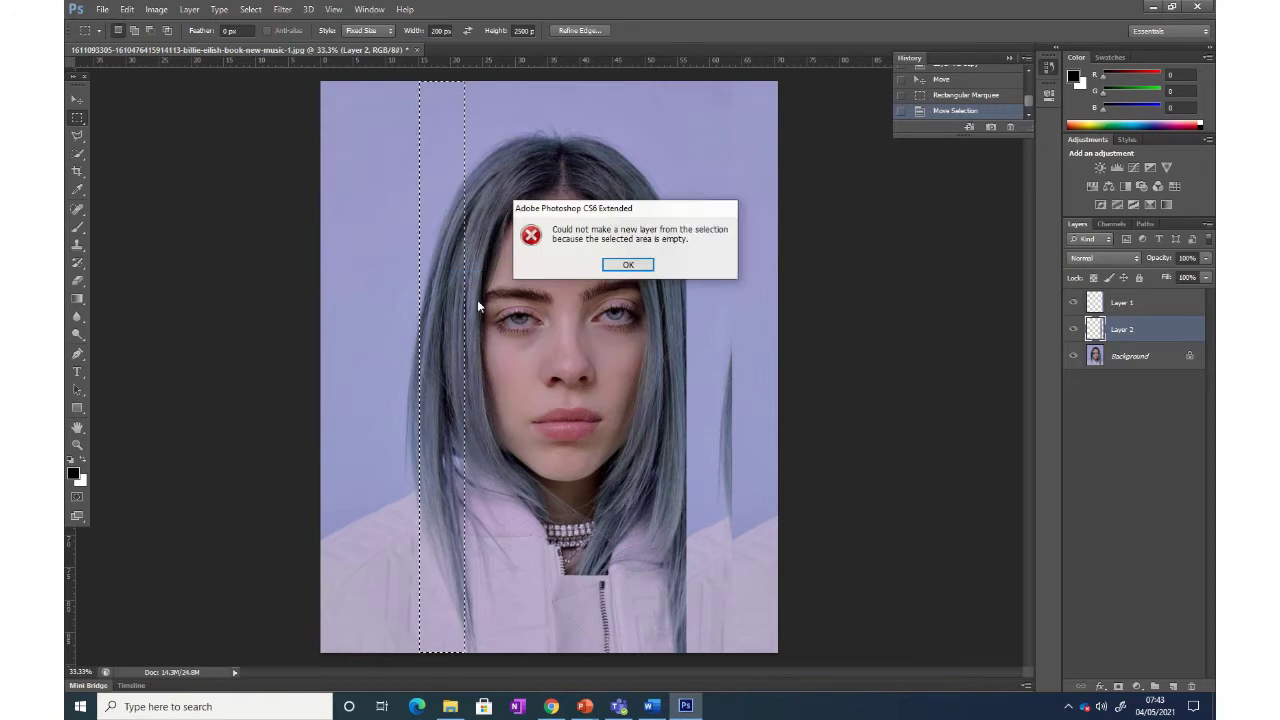
{"action": "left_click", "coordinate": [618, 266]}
Step: Copy the third strip from the Background to a new layer and place it directly beside the second strip, on its inner side
{"action": "left_click", "coordinate": [1157, 357]}
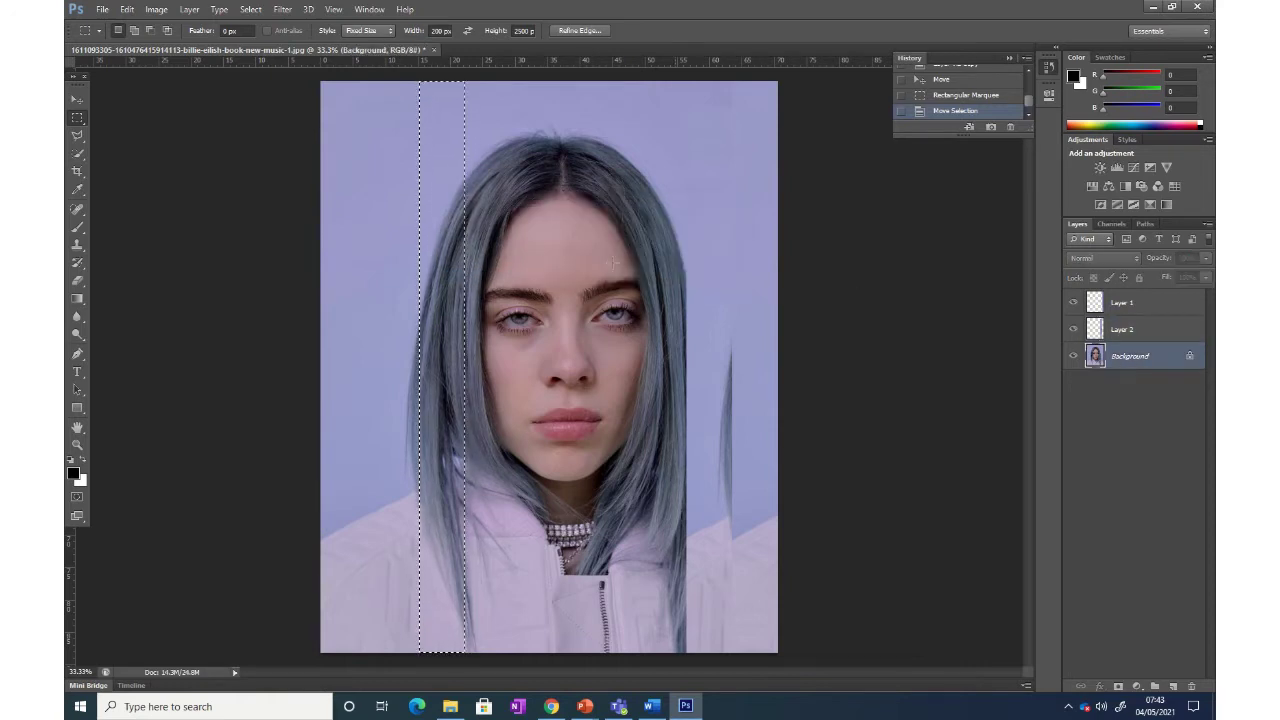
{"action": "right_click", "coordinate": [448, 235]}
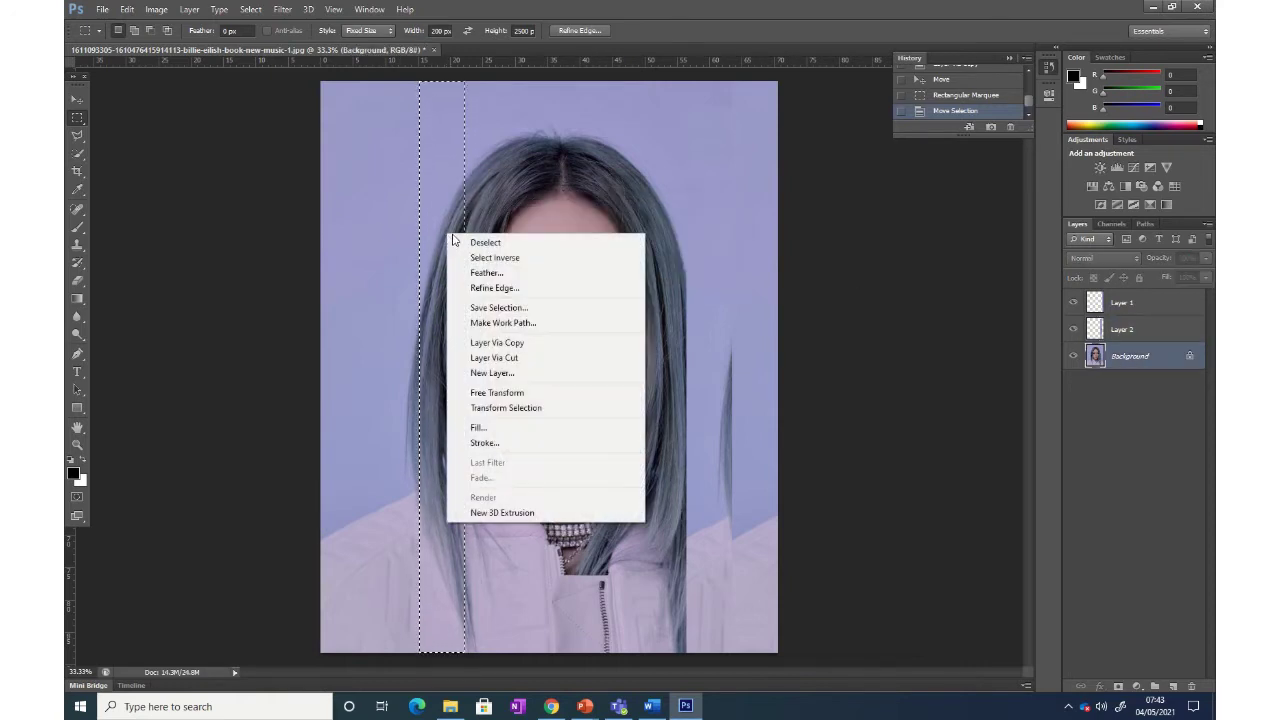
{"action": "left_click", "coordinate": [520, 343]}
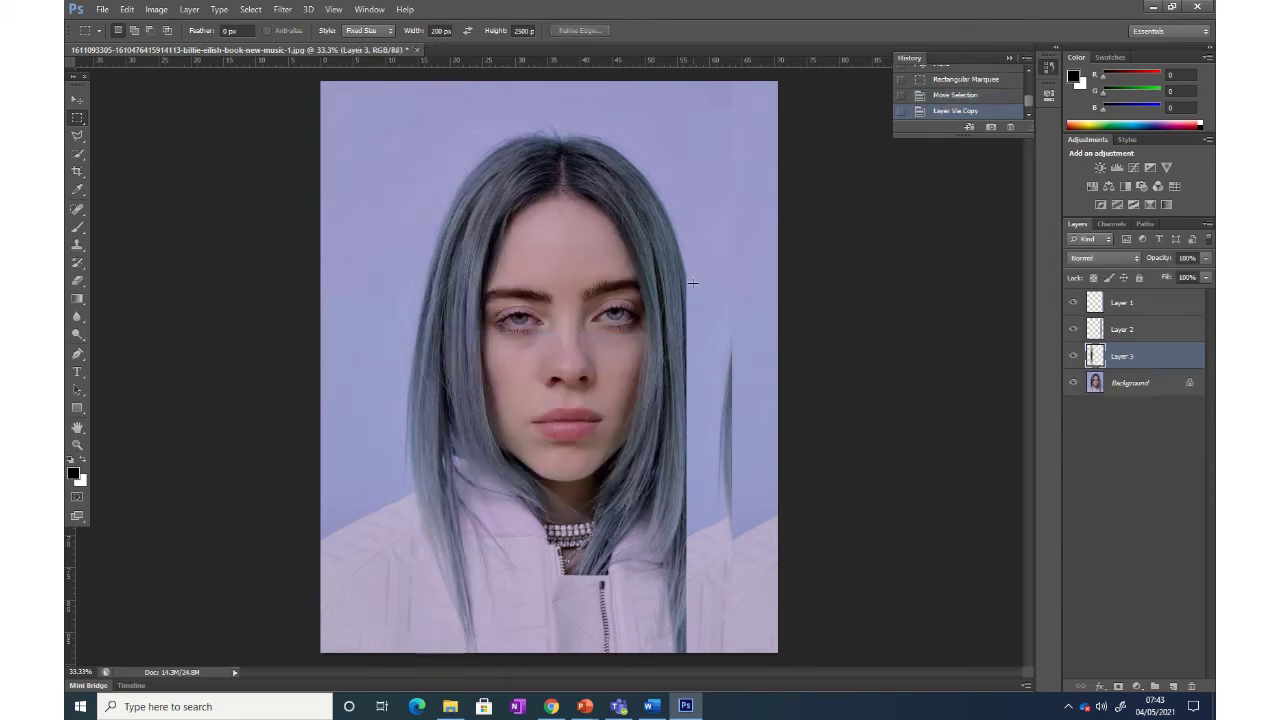
{"action": "left_click", "coordinate": [77, 100]}
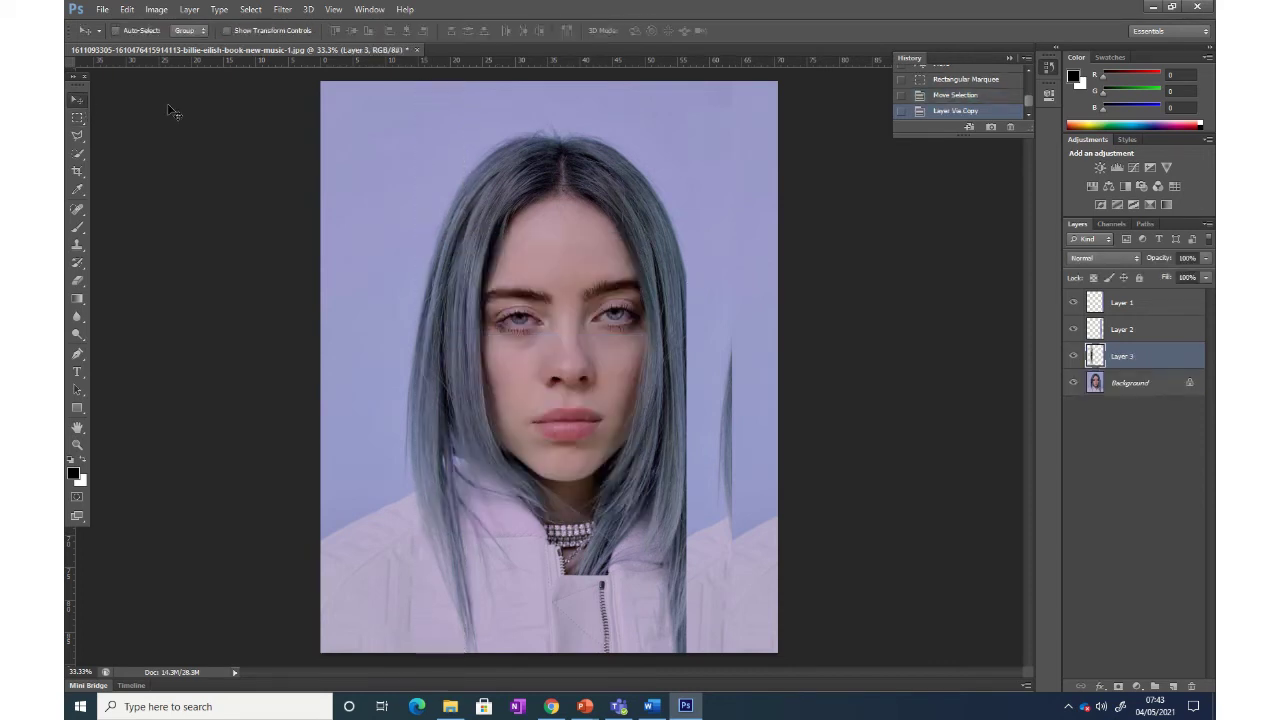
{"action": "left_click_drag", "start_coordinate": [474, 234], "coordinate": [689, 238]}
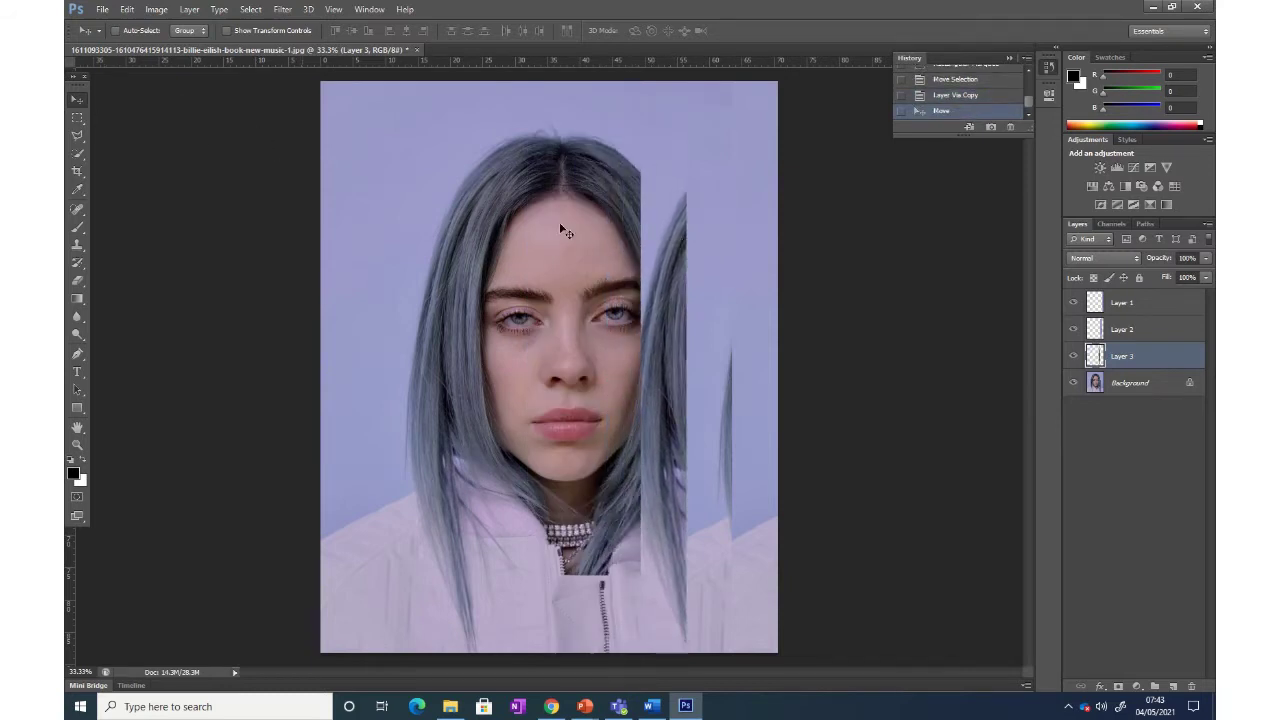
Step: On the Background layer, select a fourth 200 × 2500 px strip starting about 23 cm from the portrait's left edge
{"action": "left_click", "coordinate": [1146, 388]}
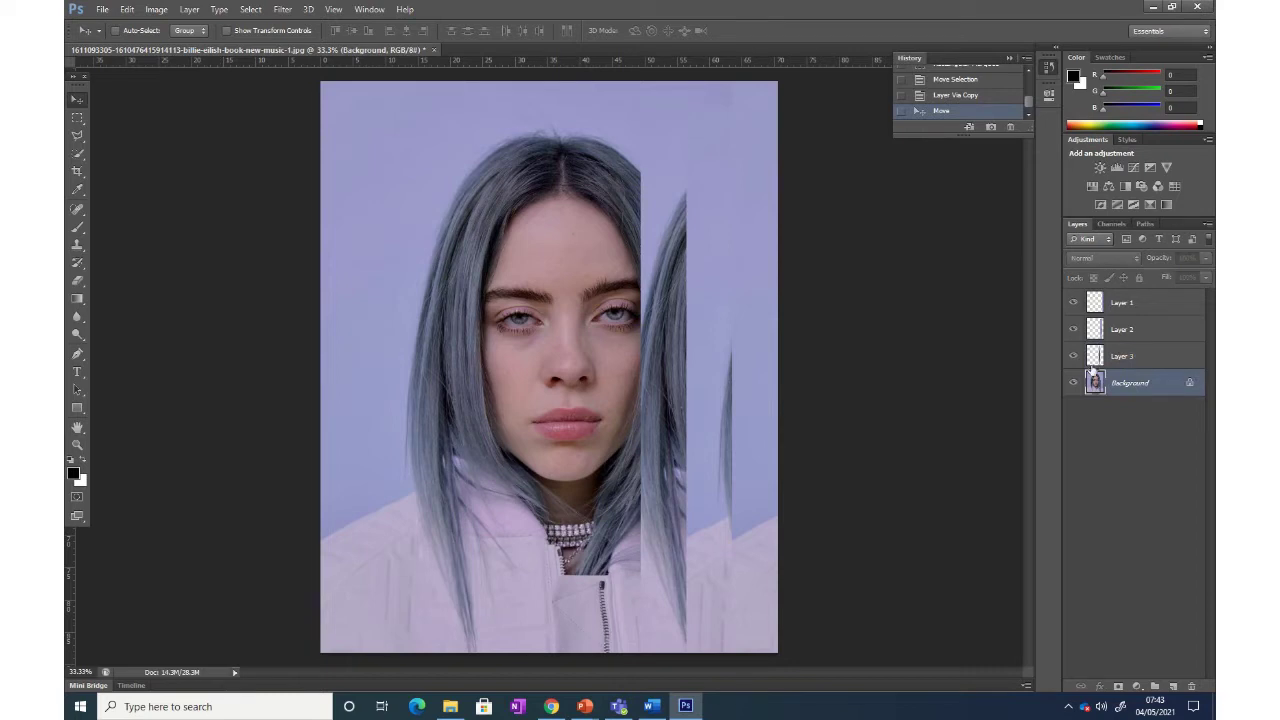
{"action": "left_click", "coordinate": [77, 118]}
{"action": "right_click", "coordinate": [472, 194]}
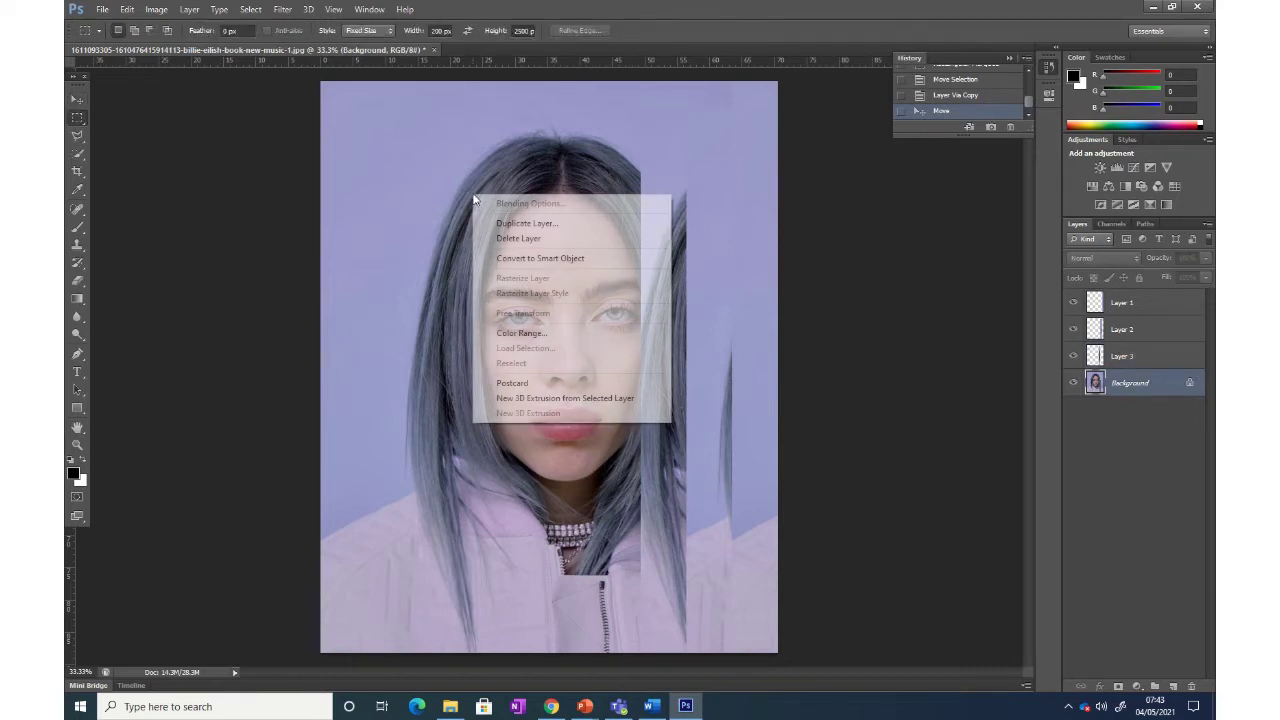
{"action": "right_click", "coordinate": [437, 197]}
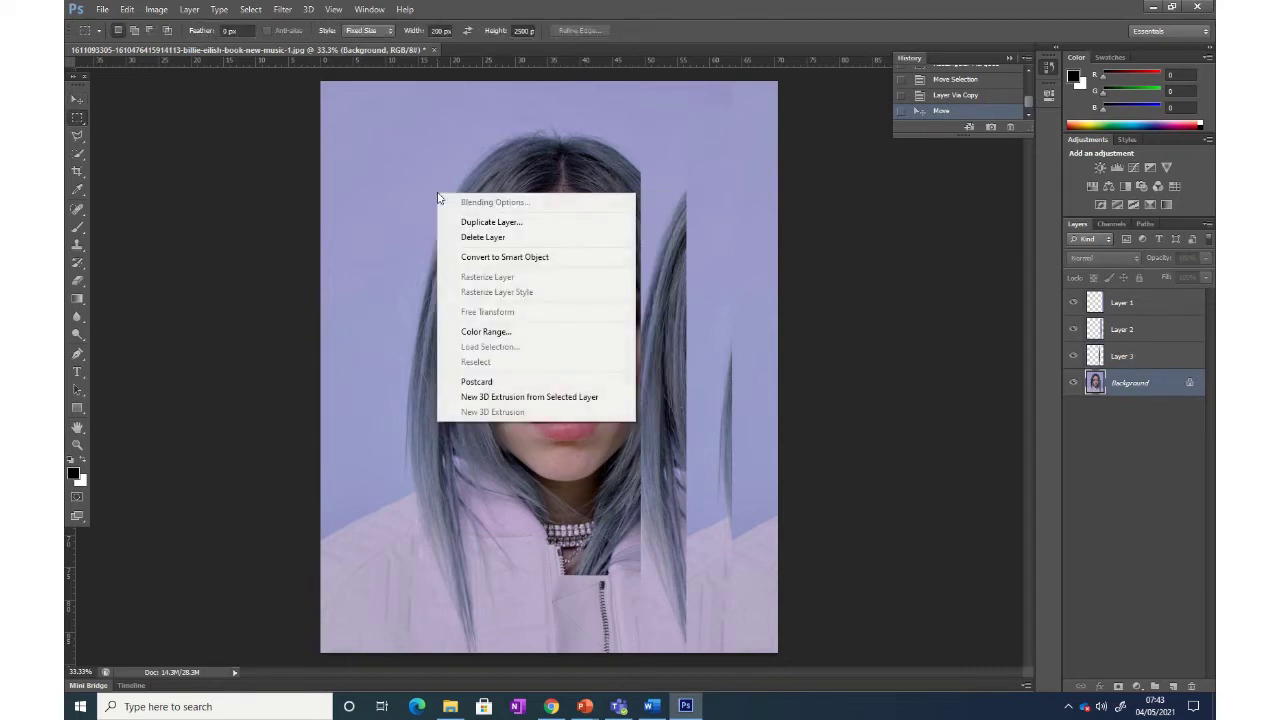
{"action": "left_click", "coordinate": [424, 170]}
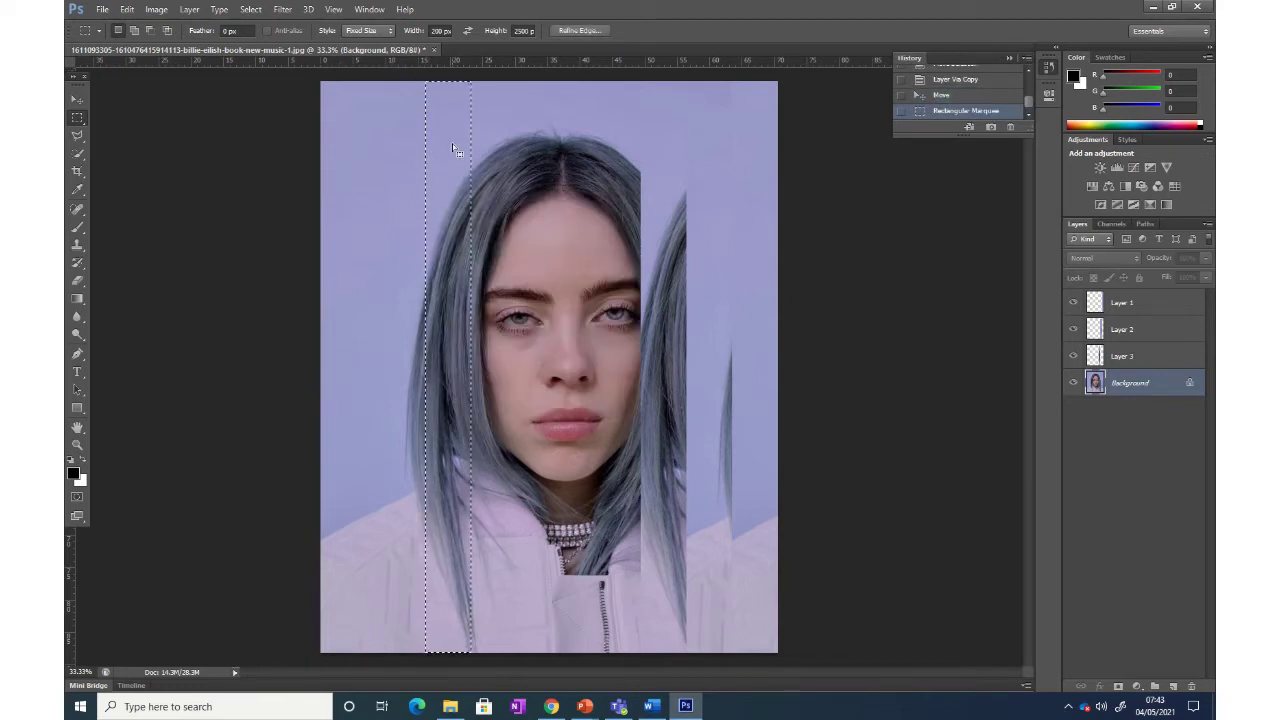
{"action": "left_click_drag", "start_coordinate": [451, 146], "coordinate": [496, 146]}
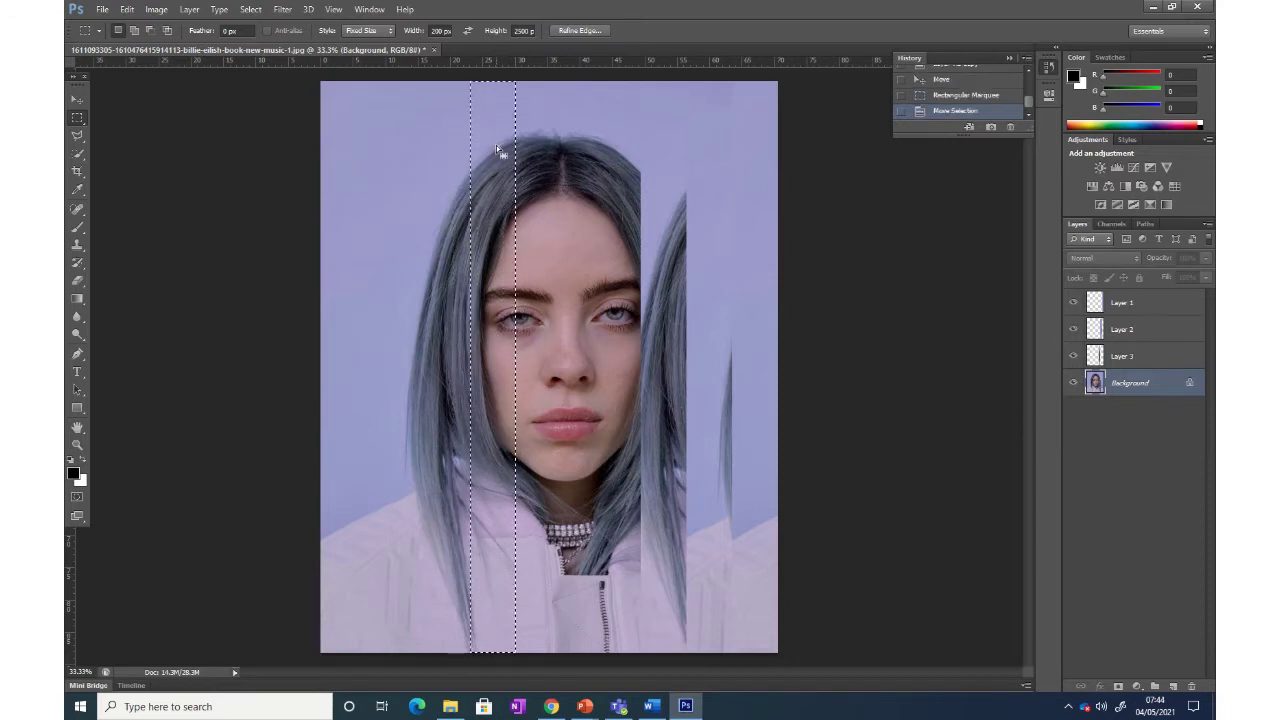
Step: Copy the fourth strip to a new layer and place it directly beside the third strip, on its inner side
{"action": "right_click", "coordinate": [481, 247]}
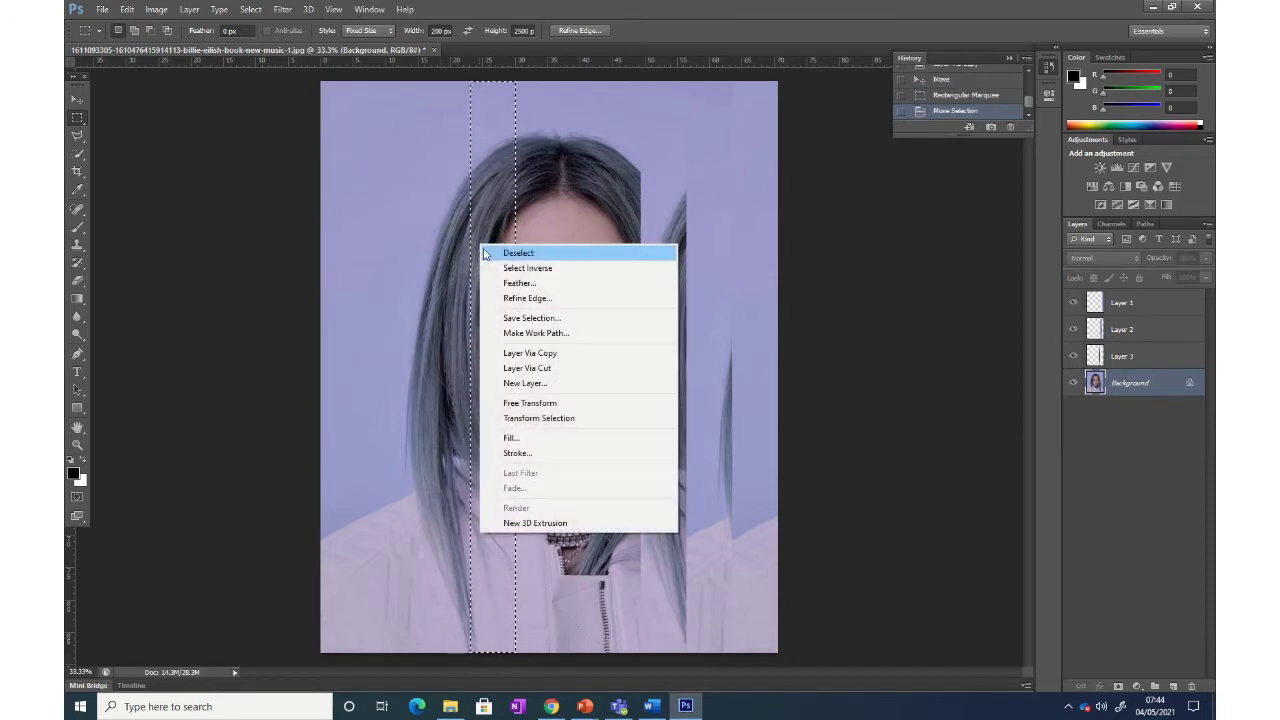
{"action": "left_click", "coordinate": [574, 356]}
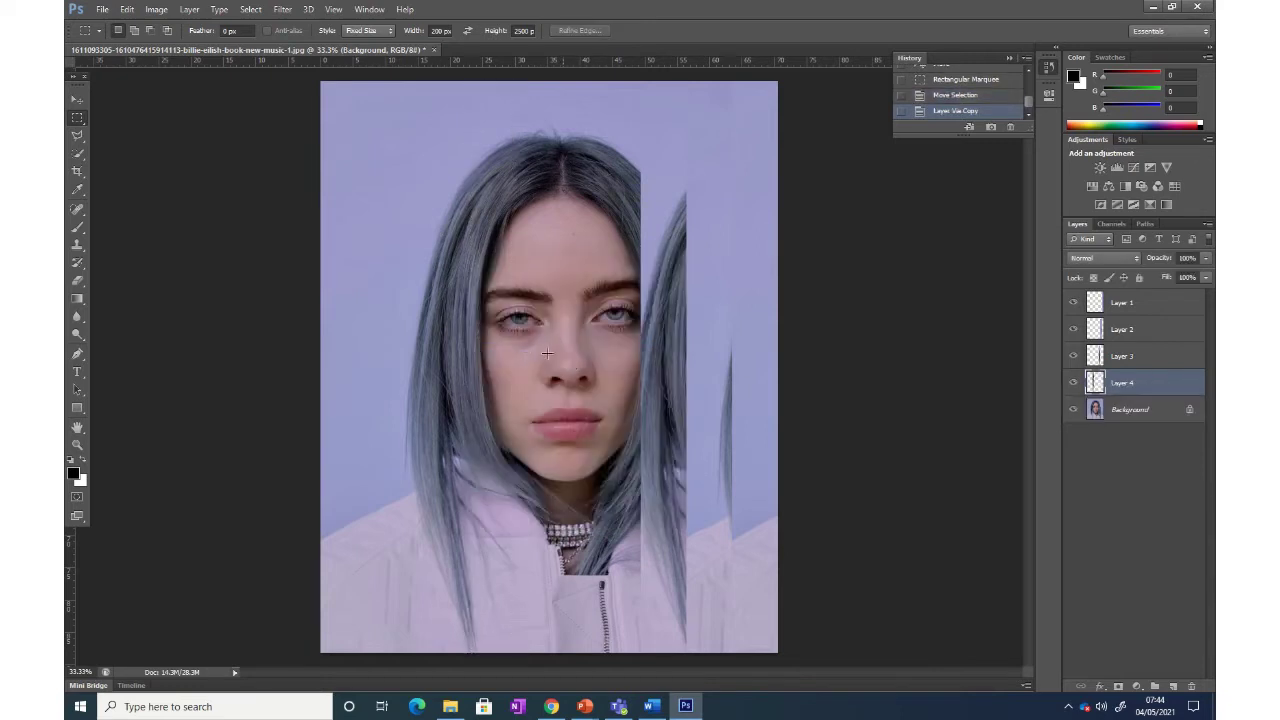
{"action": "left_click", "coordinate": [76, 101]}
{"action": "left_click_drag", "start_coordinate": [511, 275], "coordinate": [633, 278]}
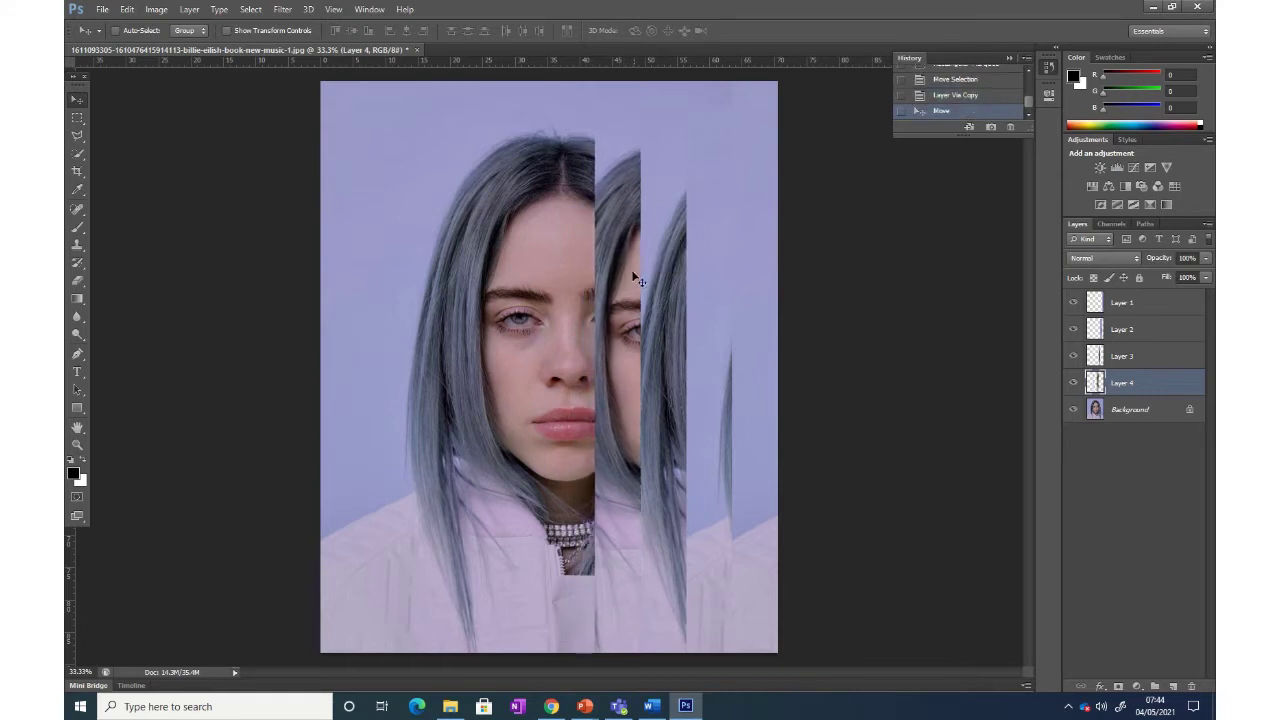
Step: On the Background layer, select a fifth 200 × 2500 px strip starting about 30 cm from the portrait's left edge
{"action": "left_click", "coordinate": [1155, 414]}
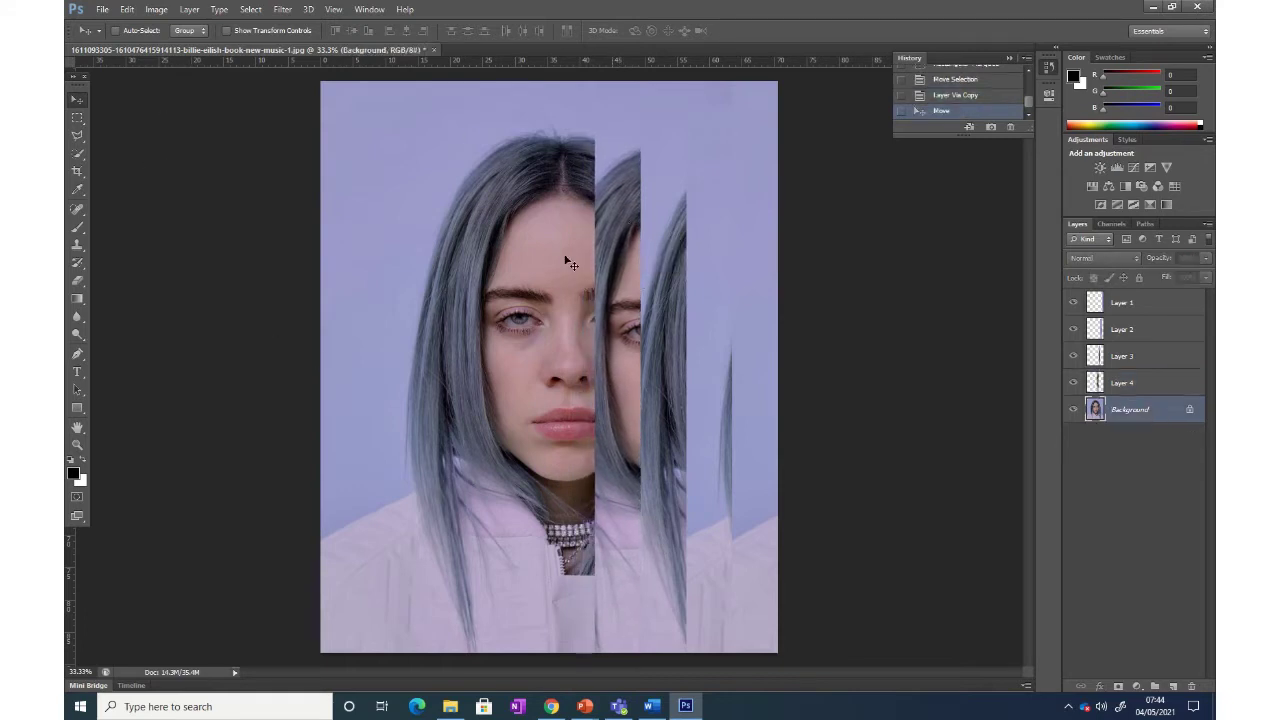
{"action": "left_click", "coordinate": [77, 117]}
{"action": "left_click", "coordinate": [491, 179]}
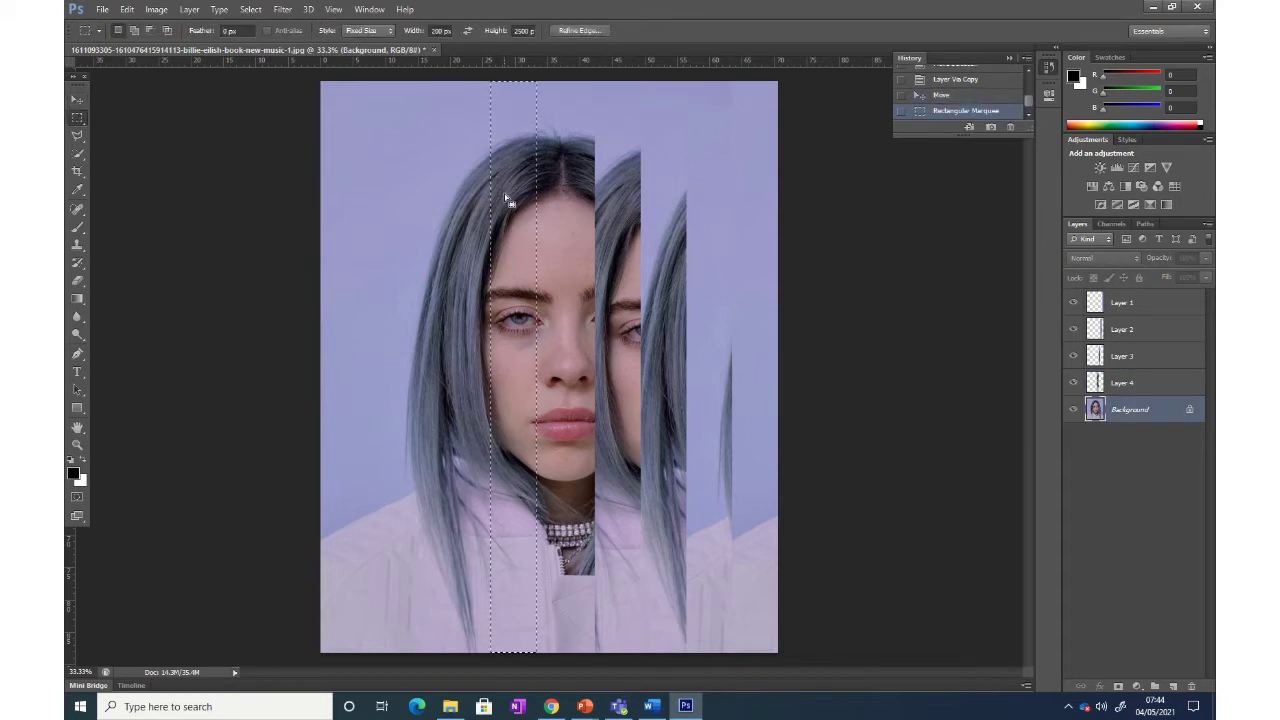
{"action": "left_click_drag", "start_coordinate": [504, 203], "coordinate": [529, 206]}
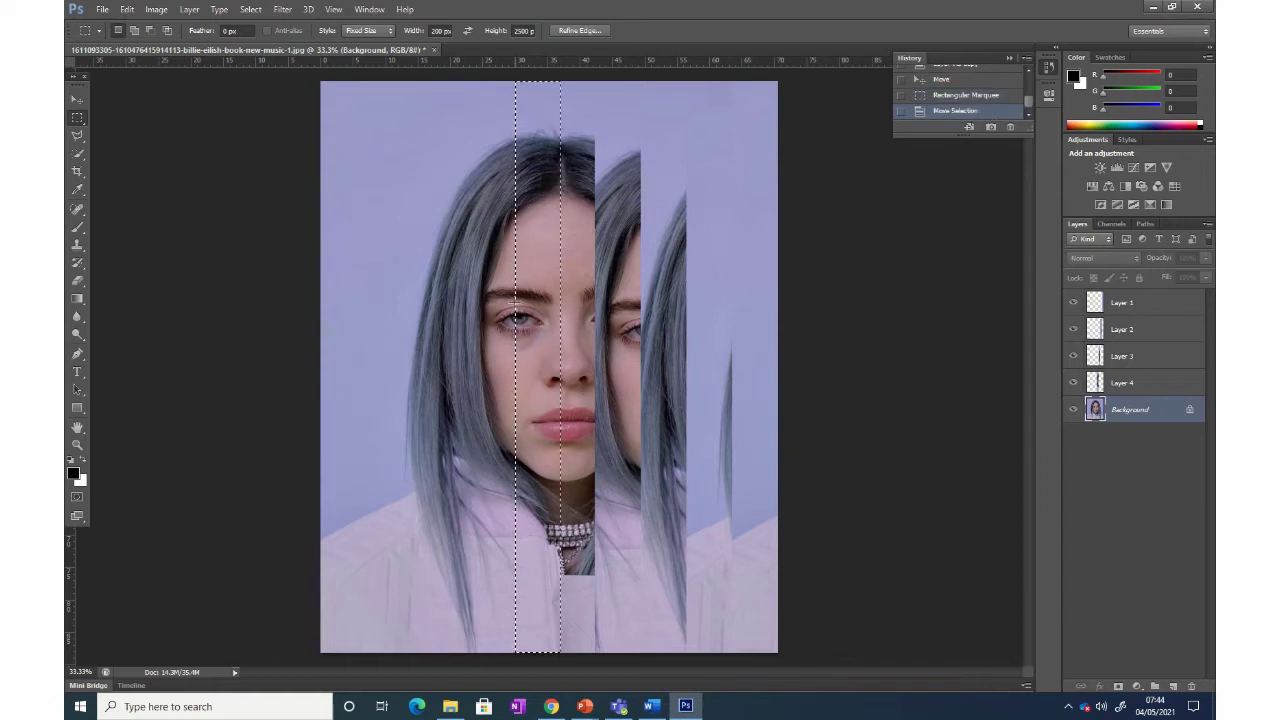
Step: Copy the fifth strip to a new layer and place it directly beside the fourth strip, on its inner side
{"action": "right_click", "coordinate": [523, 303]}
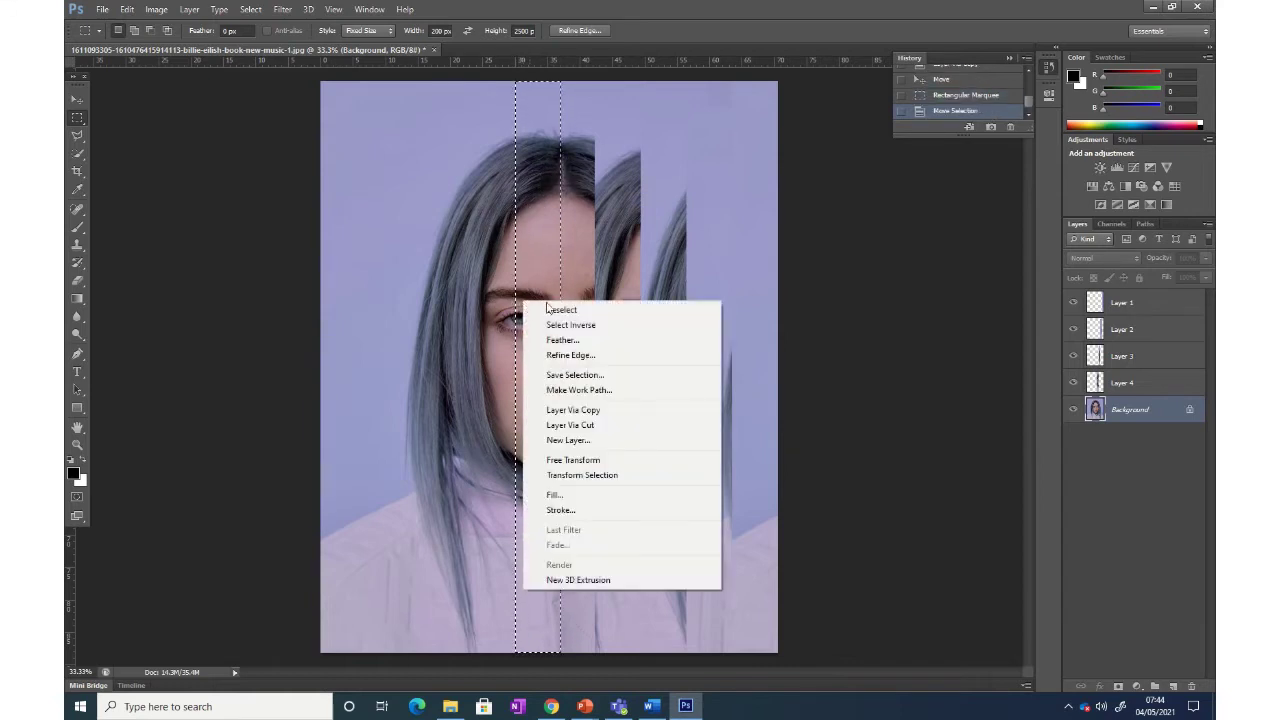
{"action": "left_click", "coordinate": [619, 414]}
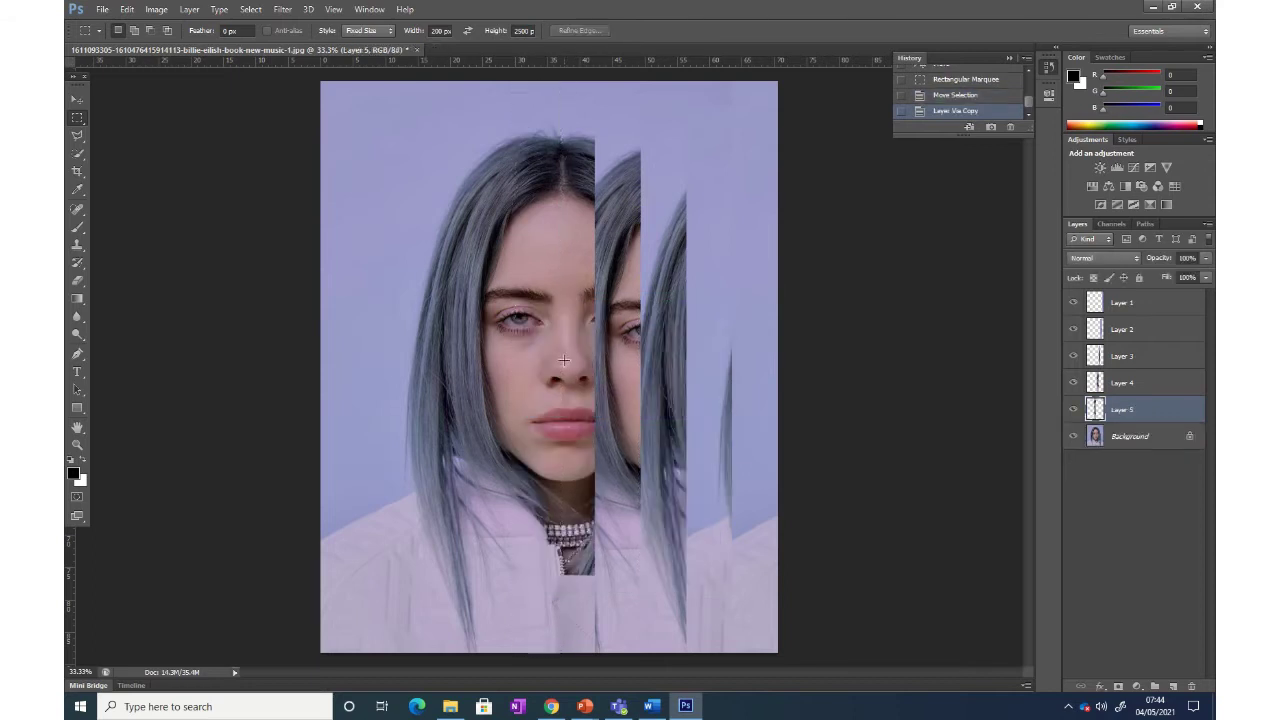
{"action": "left_click", "coordinate": [77, 100]}
{"action": "left_click_drag", "start_coordinate": [539, 302], "coordinate": [564, 302]}
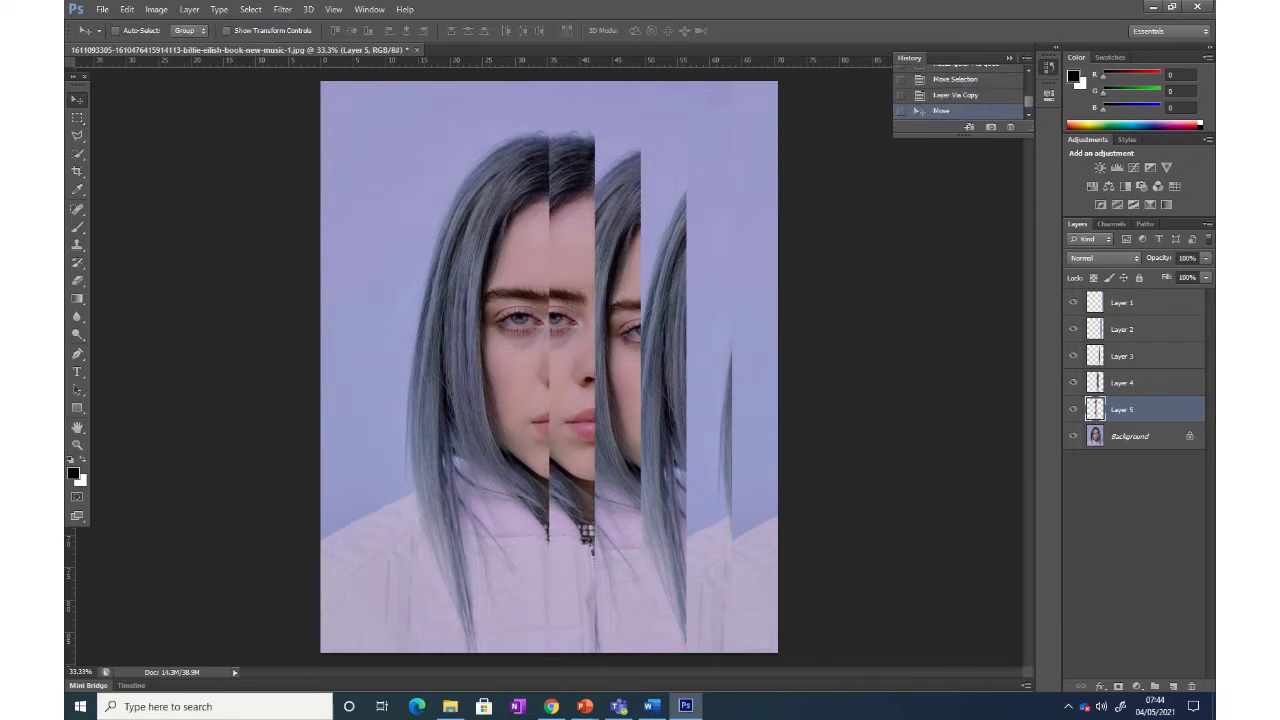
Step: Hide the five strip layers, Layer 1 to Layer 5, leaving only the original portrait displayed
{"action": "left_click", "coordinate": [1074, 410]}
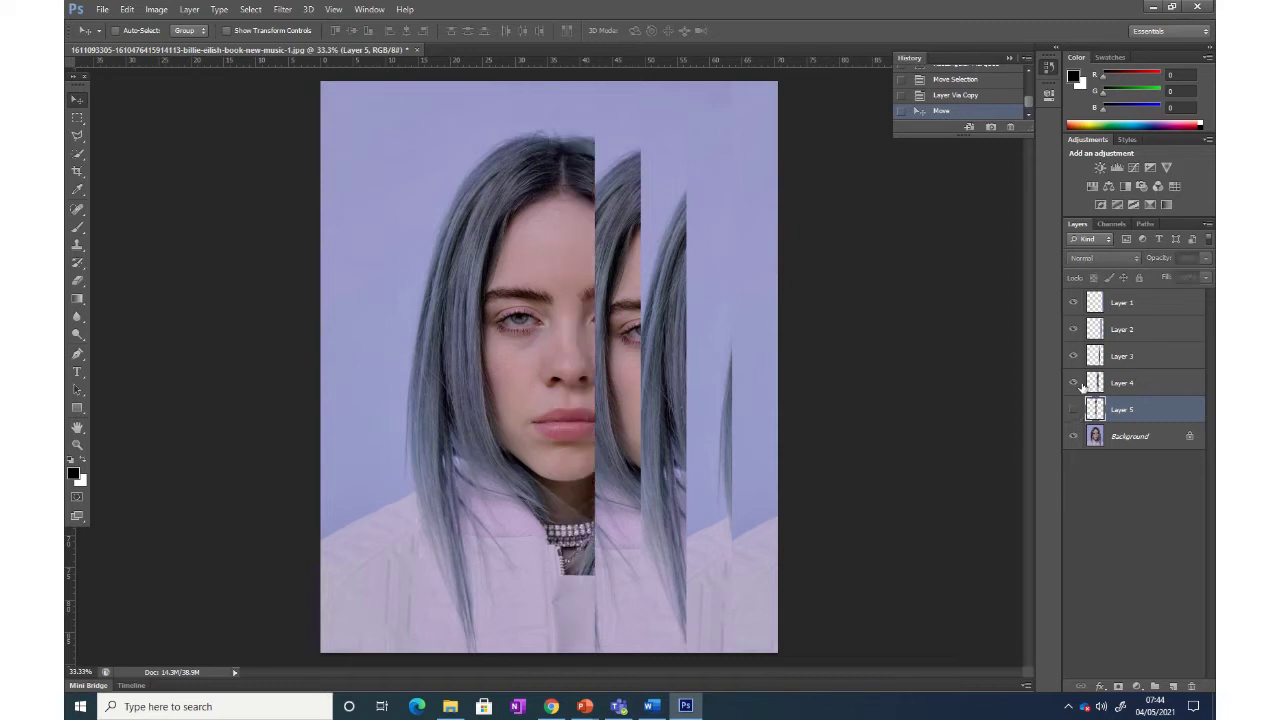
{"action": "left_click", "coordinate": [1075, 384]}
{"action": "left_click", "coordinate": [1075, 358]}
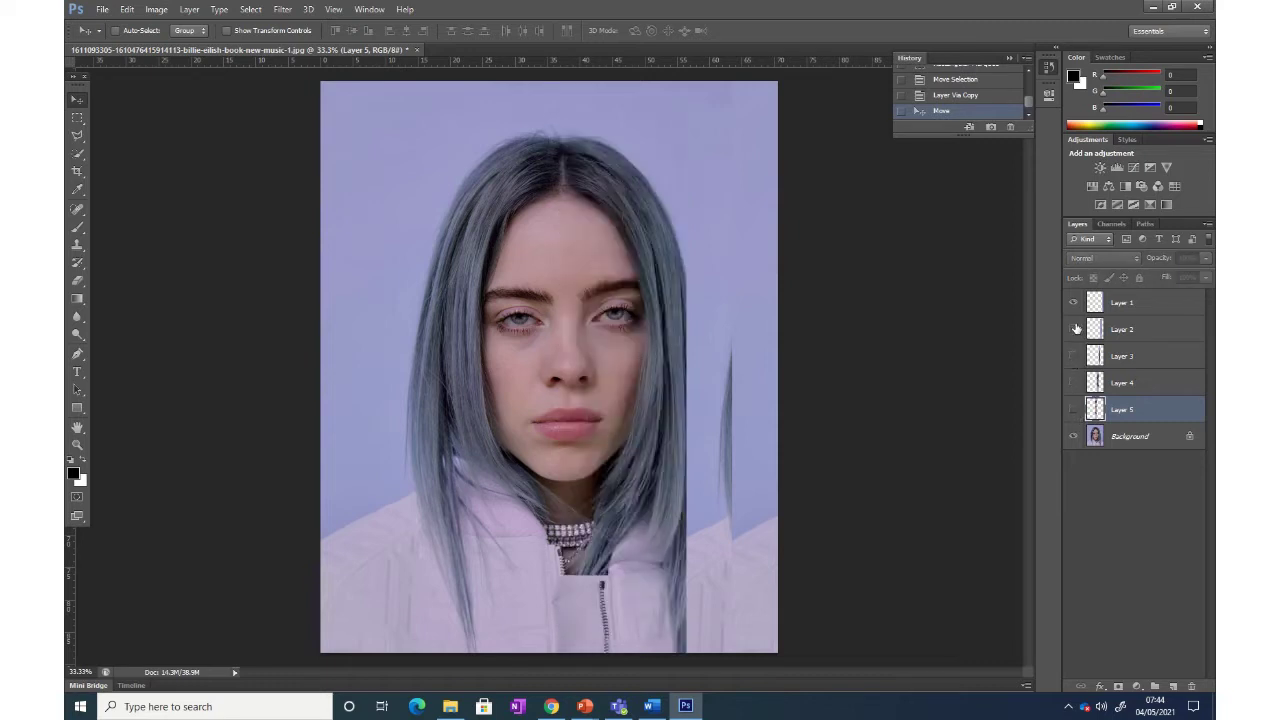
{"action": "left_click", "coordinate": [1075, 329]}
{"action": "left_click", "coordinate": [1074, 302]}
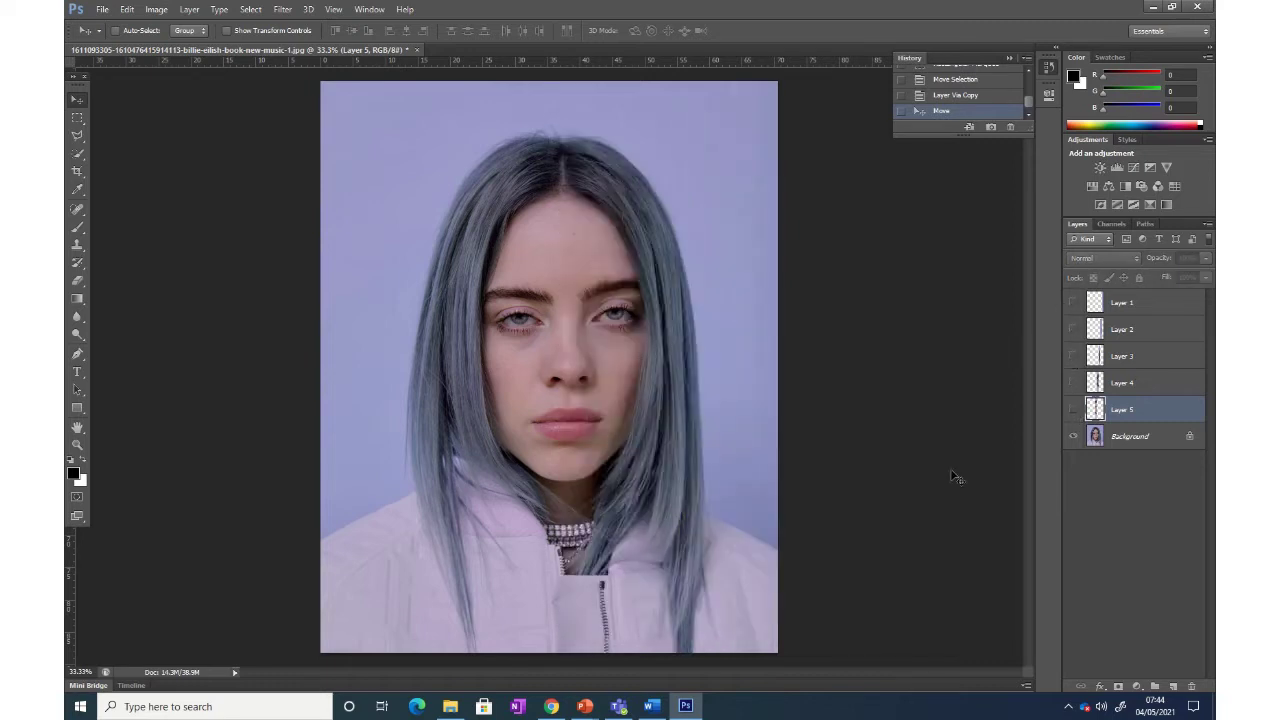
Step: On the Background layer, select a 200 × 2500 px strip just right of the face's centre, about 38 cm from the portrait's left edge
{"action": "left_click", "coordinate": [77, 117]}
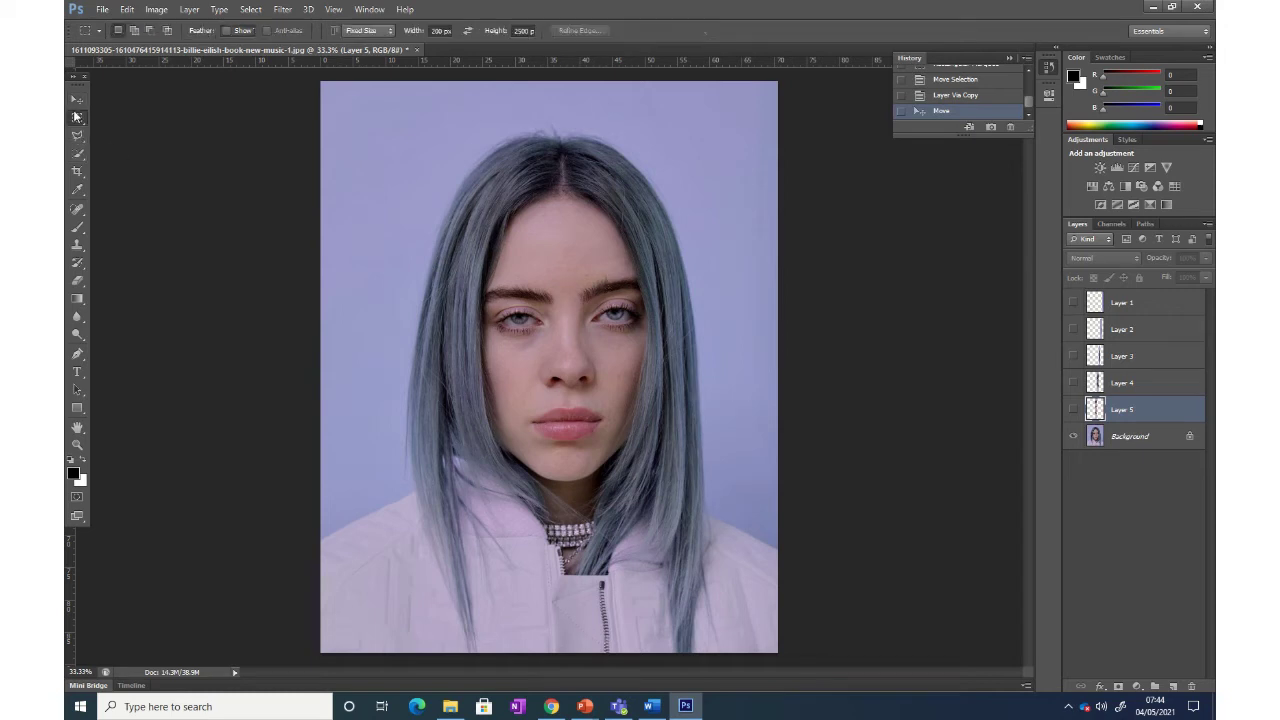
{"action": "left_click", "coordinate": [1125, 438]}
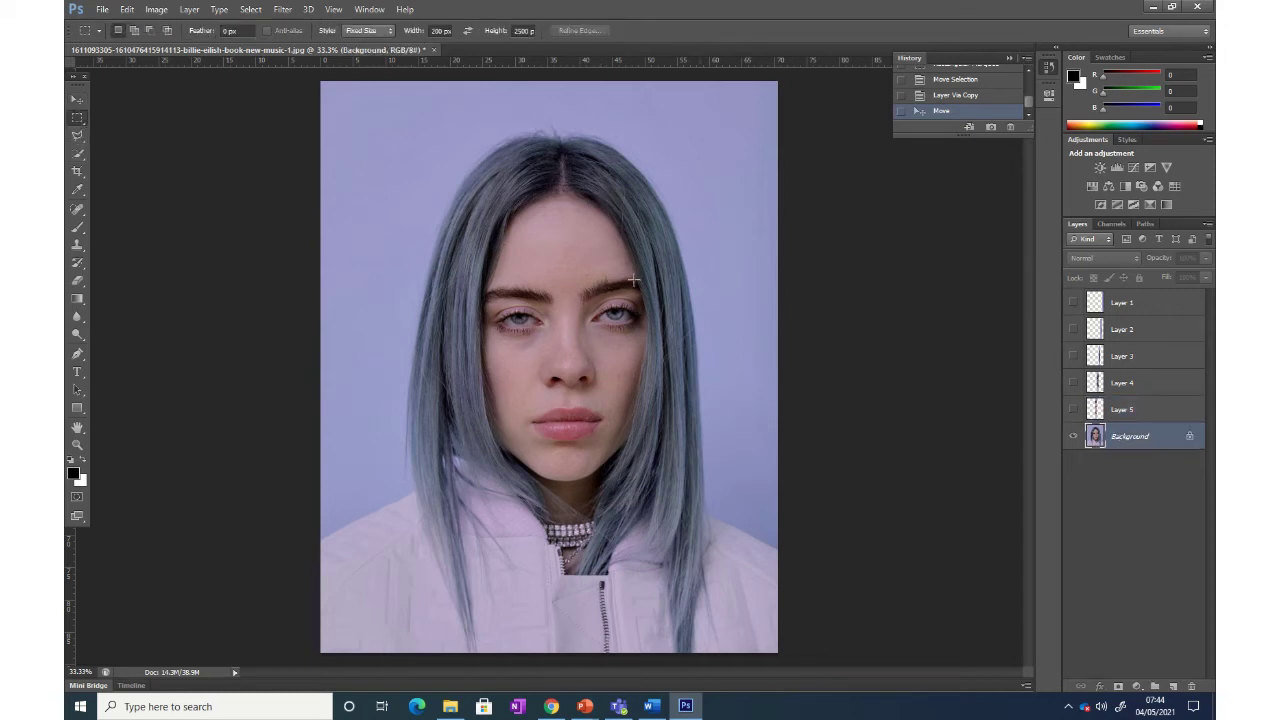
{"action": "left_click", "coordinate": [577, 178]}
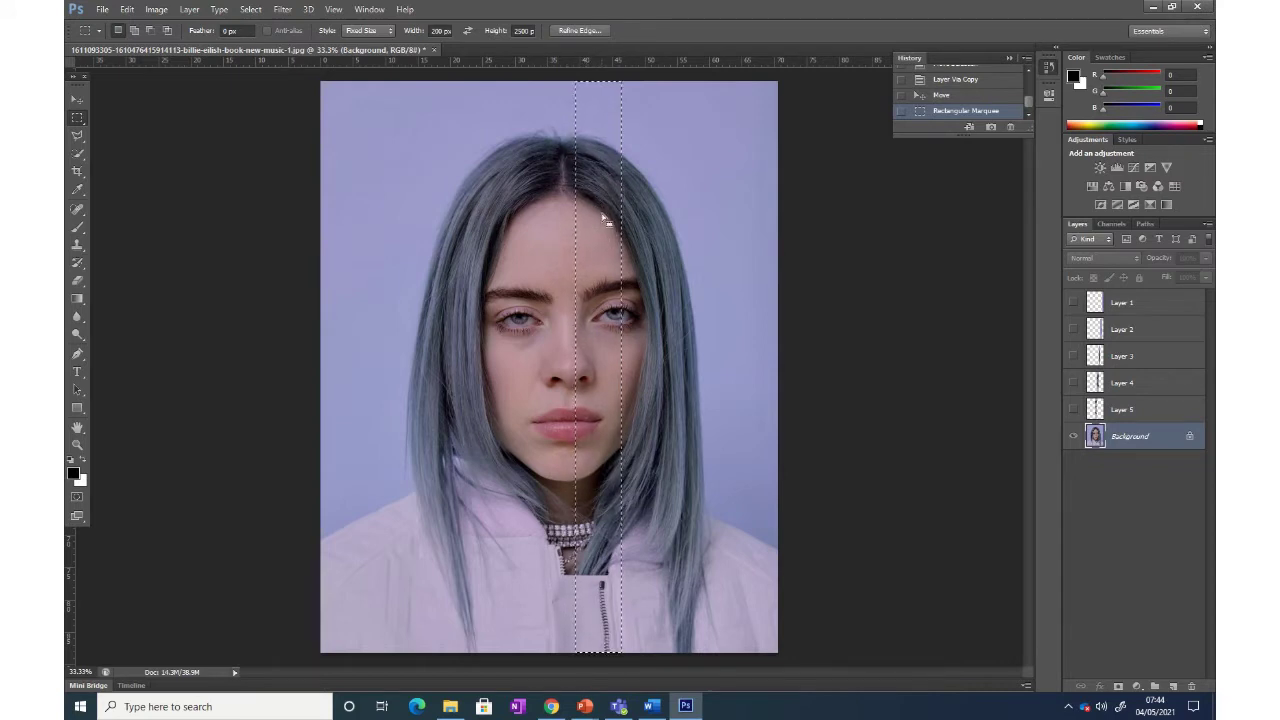
{"action": "mouse_move", "coordinate": [603, 218]}
{"action": "left_mouse_down"}
{"action": "mouse_move", "coordinate": [542, 214]}
{"action": "mouse_move", "coordinate": [593, 215]}
{"action": "left_mouse_up"}
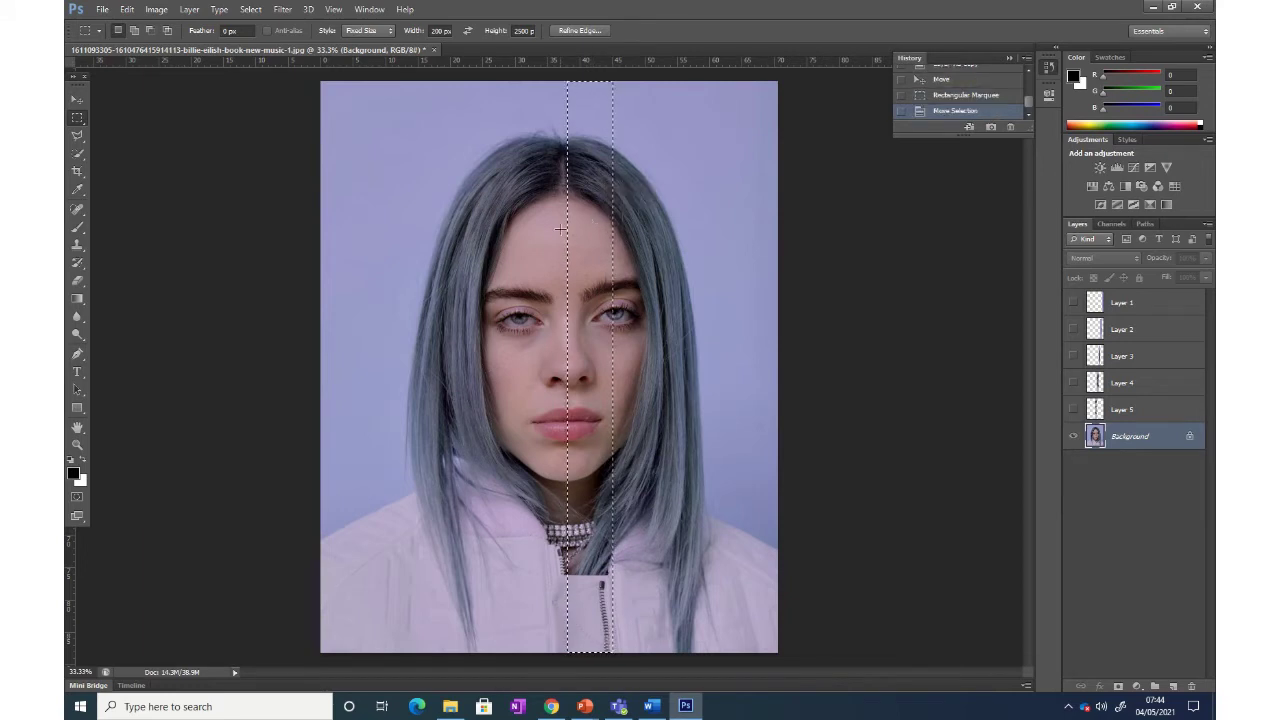
Step: Copy the centre strip to a new layer, show Layer 5, and place the new strip directly against Layer 5's left side
{"action": "right_click", "coordinate": [587, 247]}
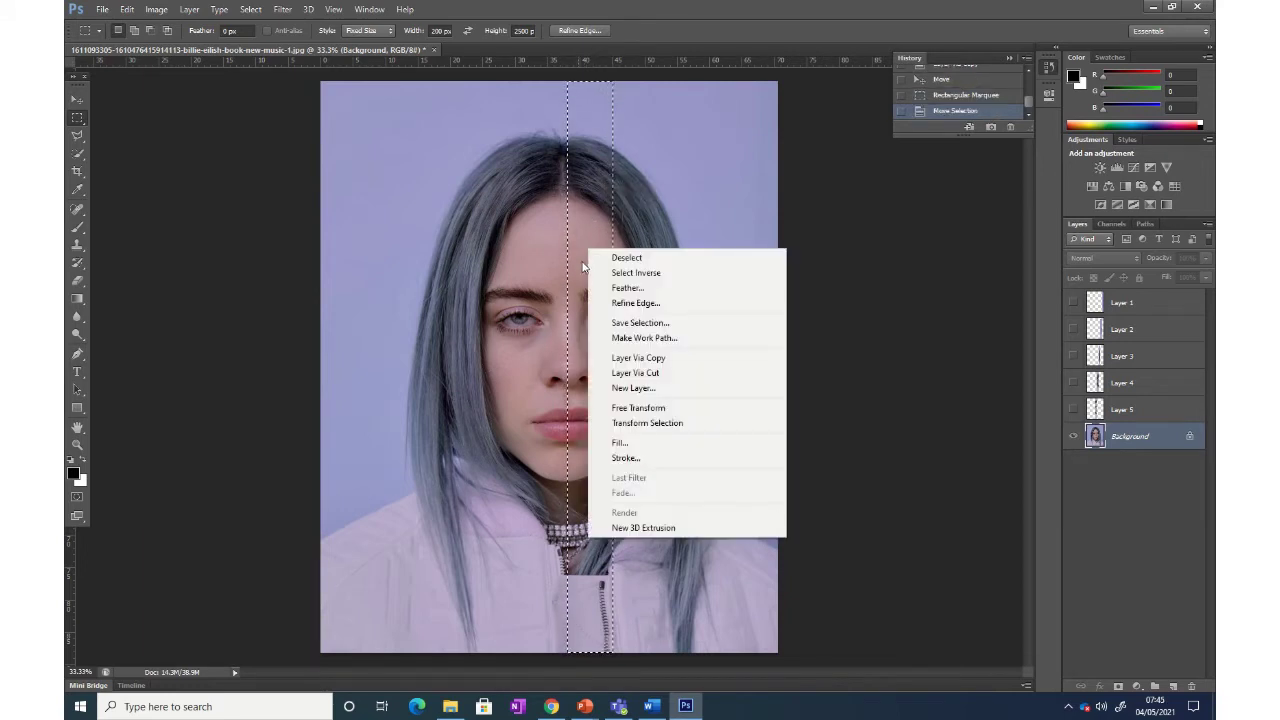
{"action": "left_click", "coordinate": [626, 358]}
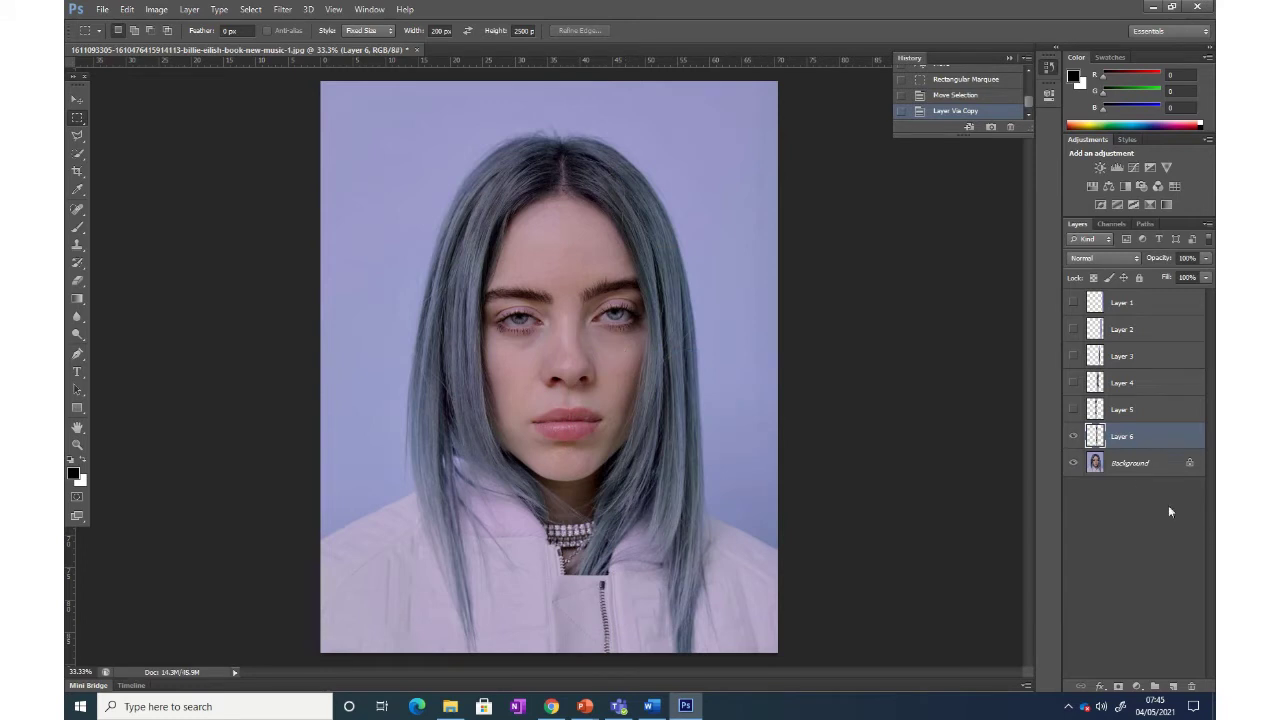
{"action": "left_click", "coordinate": [1073, 410]}
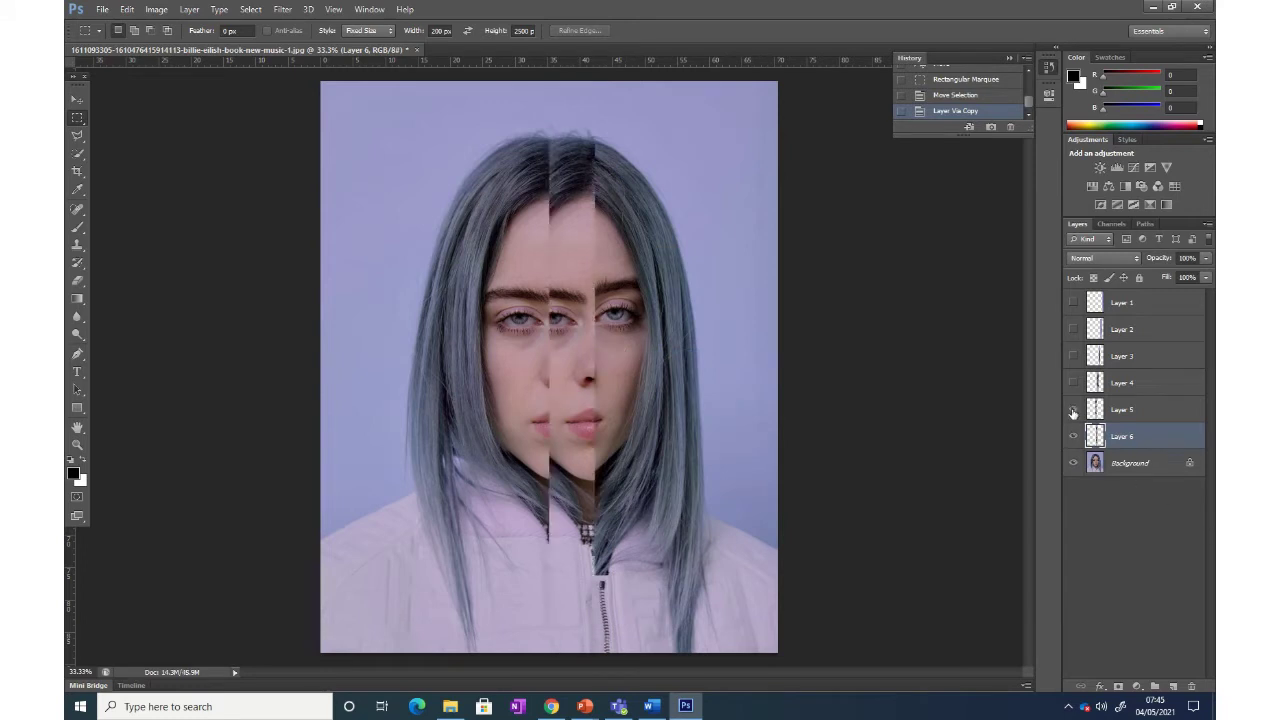
{"action": "left_click", "coordinate": [77, 103]}
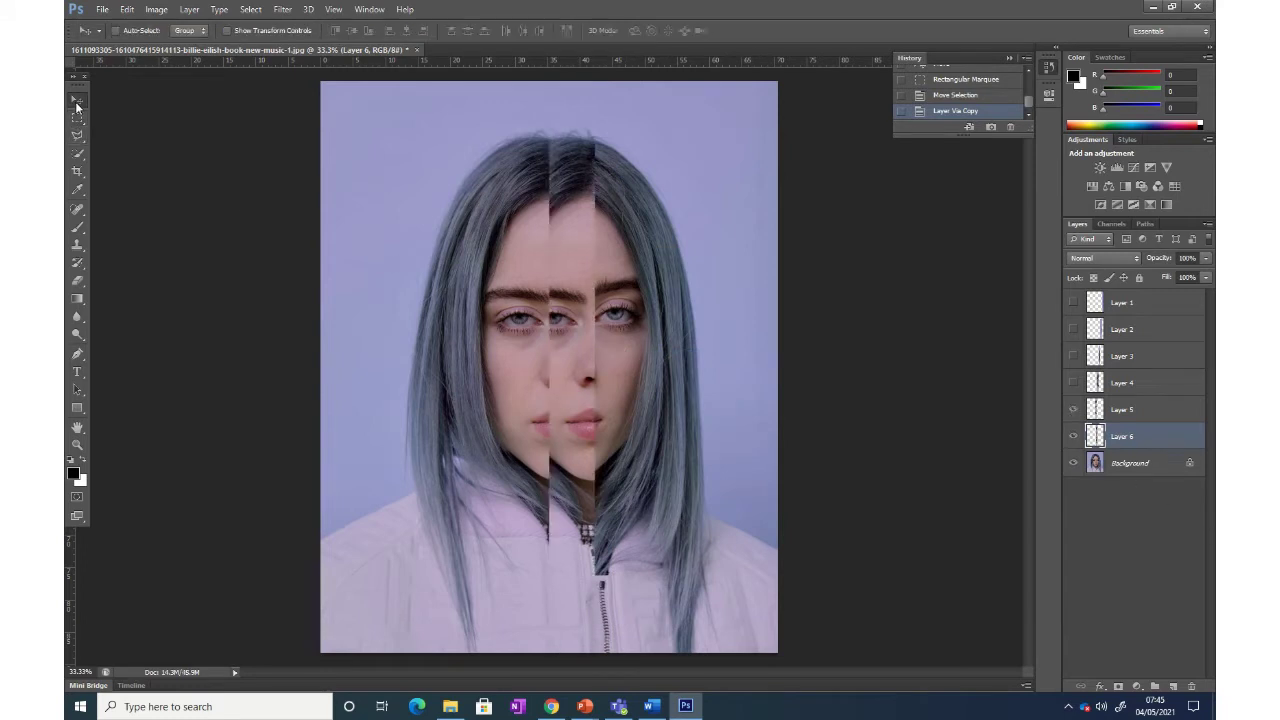
{"action": "left_click_drag", "start_coordinate": [588, 330], "coordinate": [515, 330]}
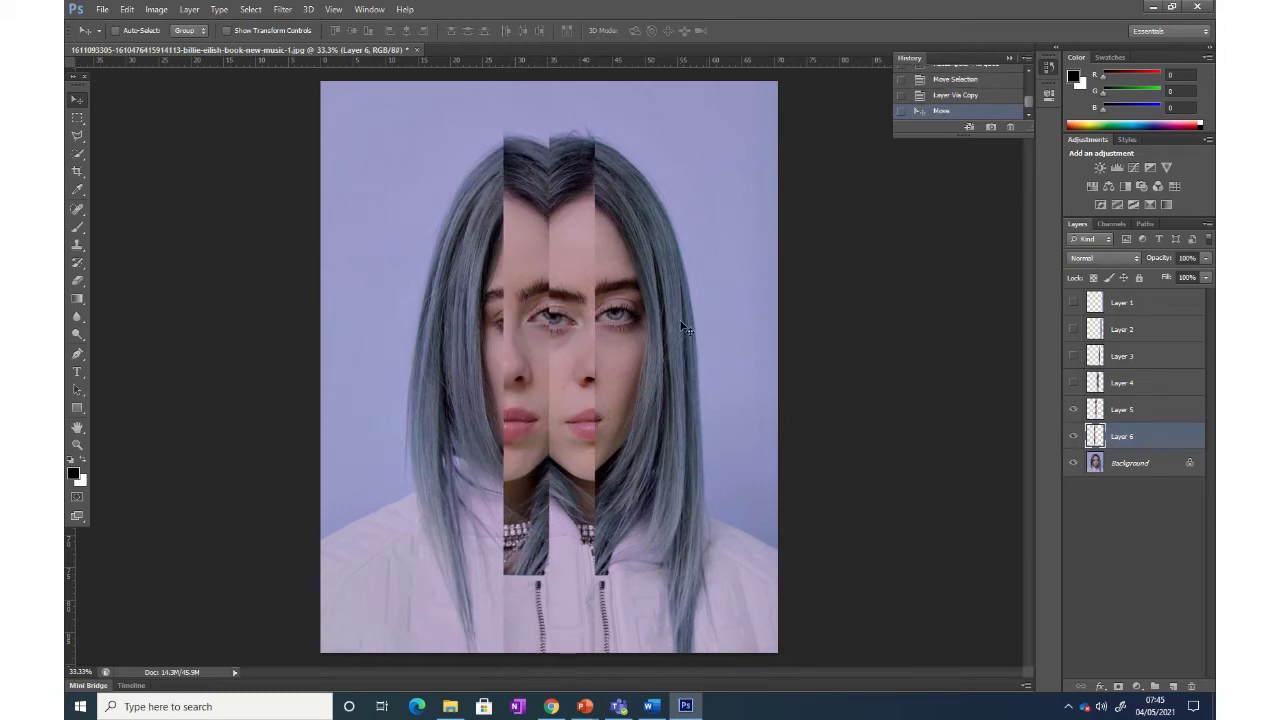
Step: On the Background layer, select the adjoining 200 × 2500 px strip over the right eye, about 45 cm from the portrait's left edge
{"action": "left_click", "coordinate": [1140, 464]}
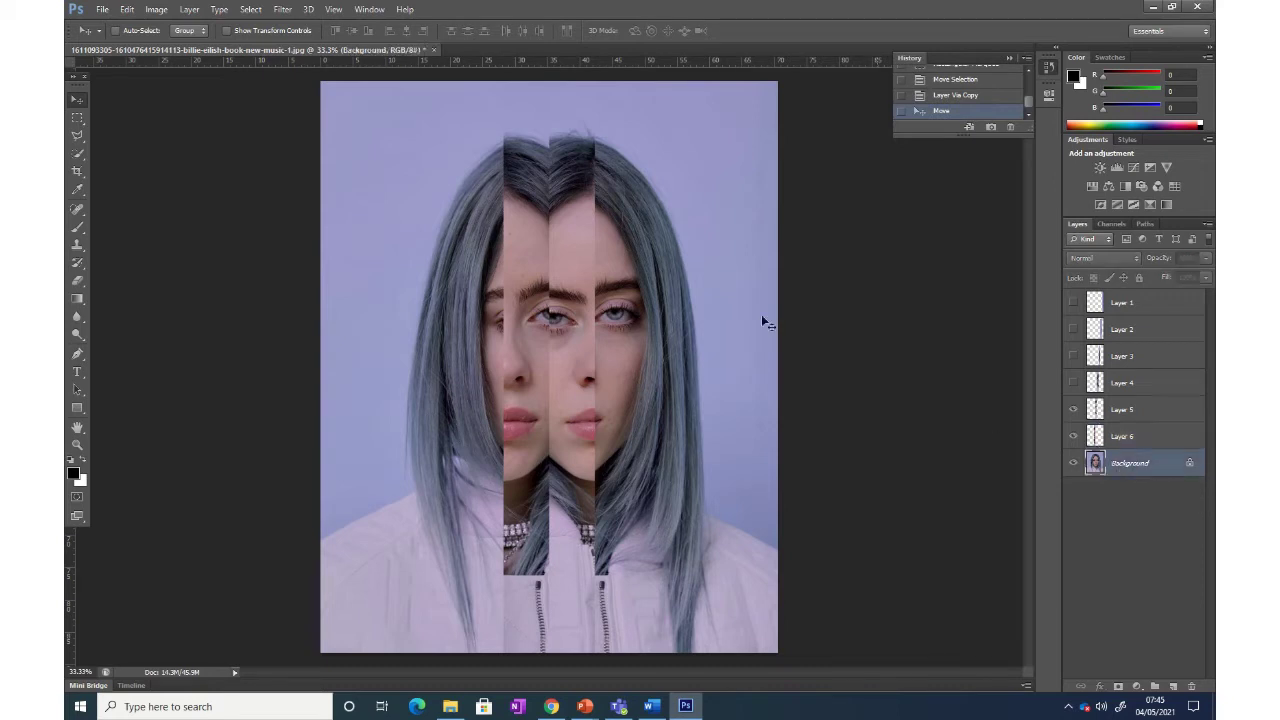
{"action": "left_click", "coordinate": [77, 118]}
{"action": "left_click", "coordinate": [665, 172]}
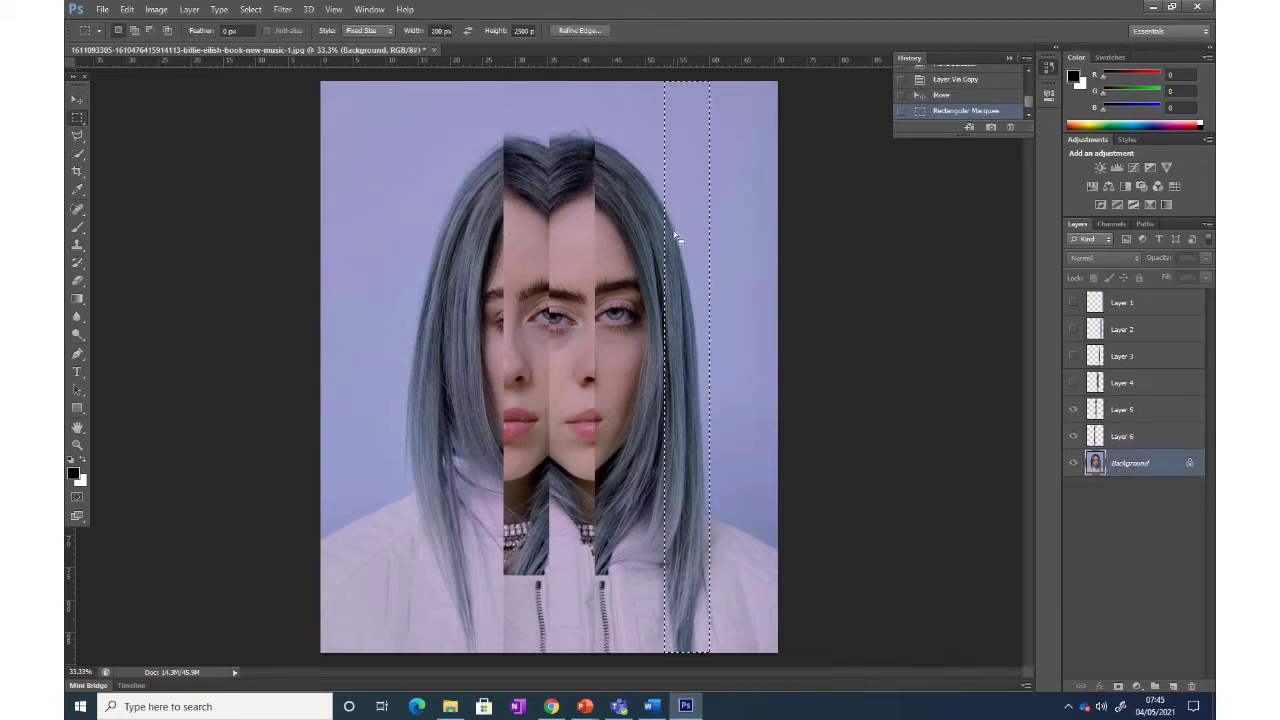
{"action": "left_click_drag", "start_coordinate": [676, 238], "coordinate": [623, 238]}
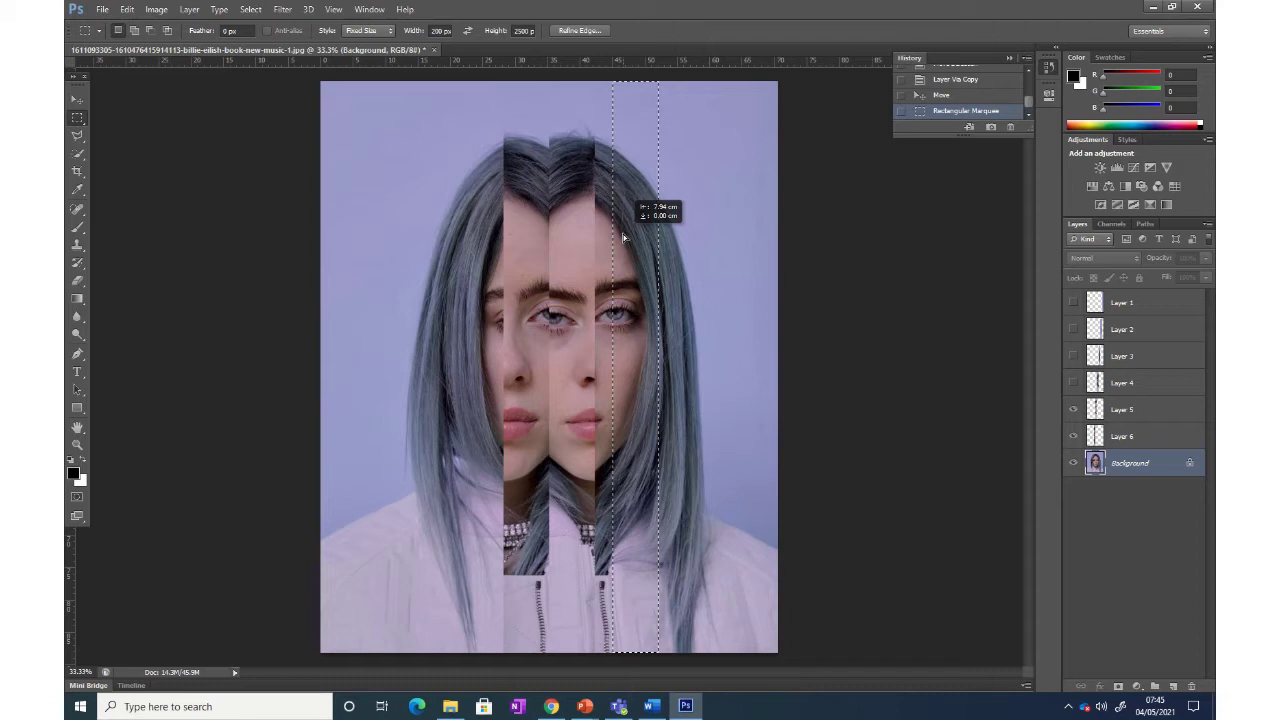
{"action": "left_click_drag", "start_coordinate": [623, 238], "coordinate": [623, 238]}
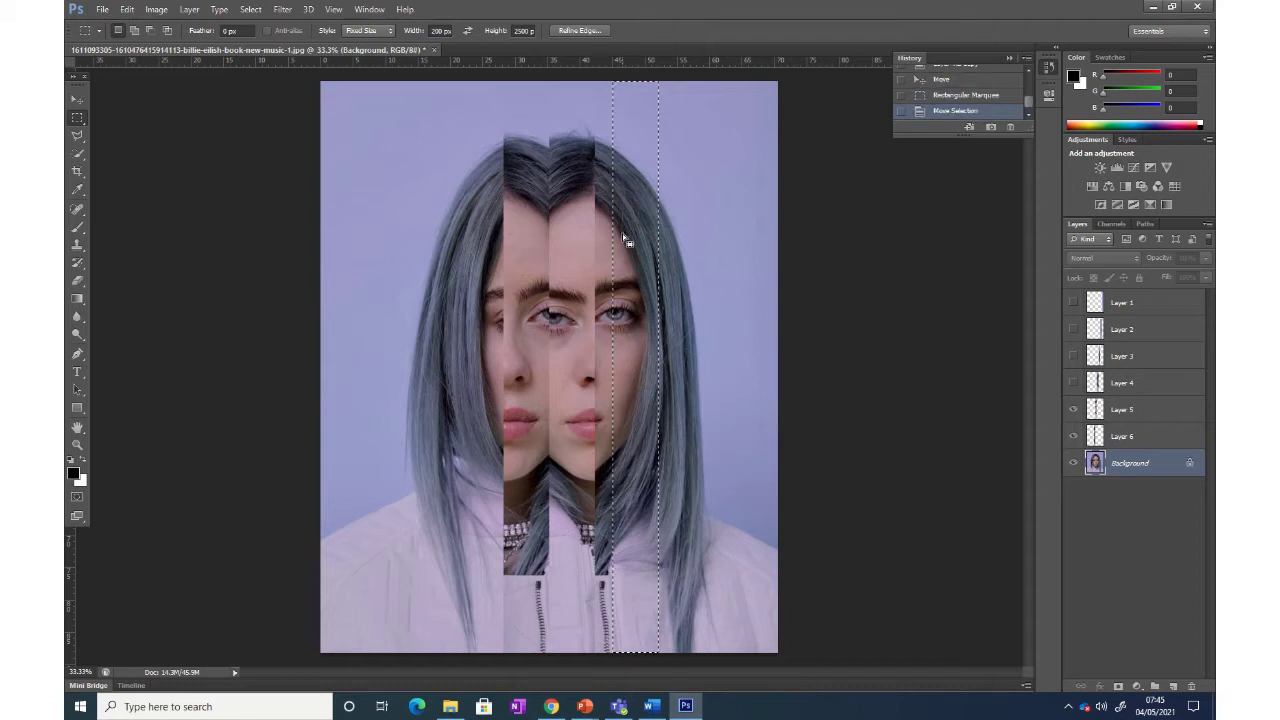
Step: Copy the right-eye strip to a new layer and place it directly against the left side of Layer 6's strip
{"action": "right_click", "coordinate": [614, 237]}
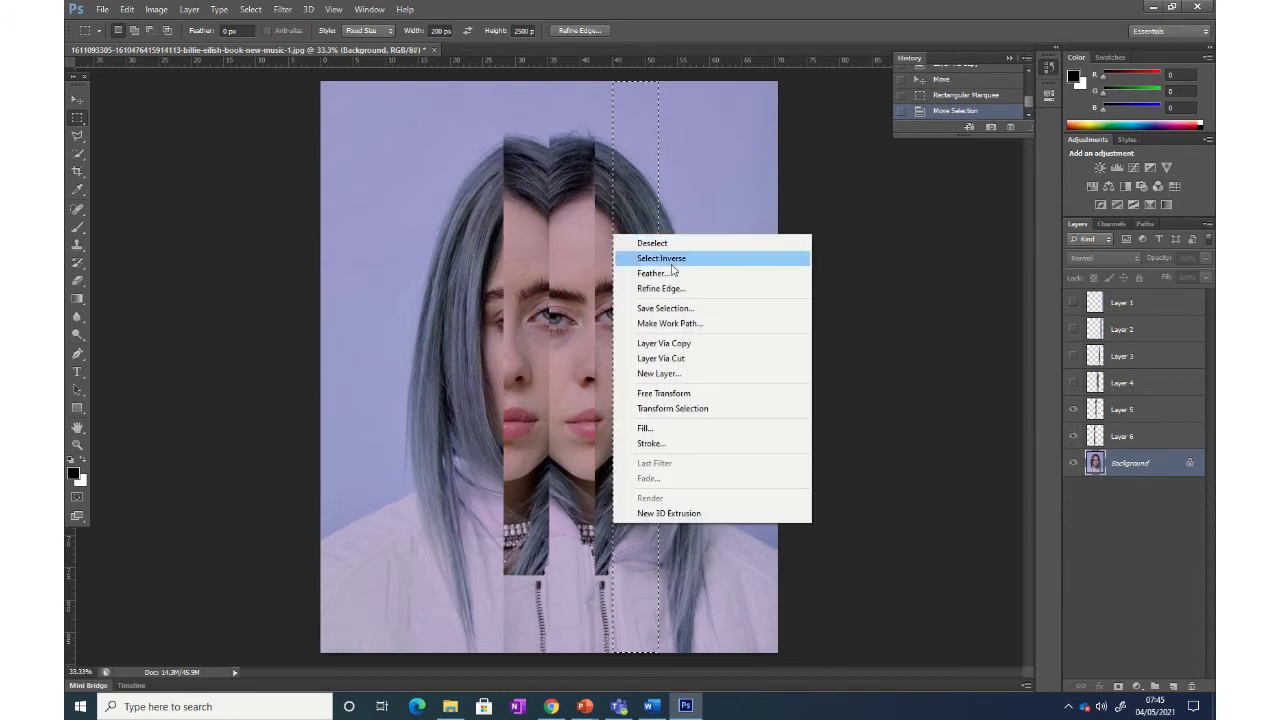
{"action": "left_click", "coordinate": [716, 346]}
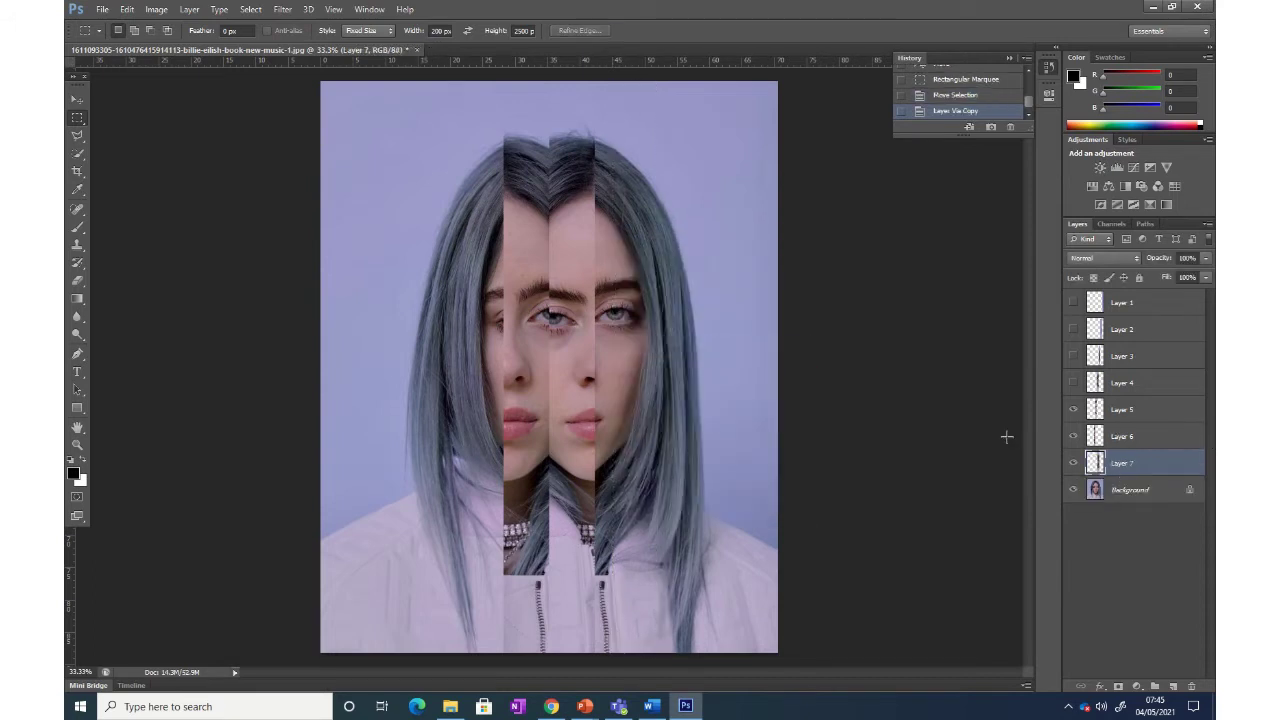
{"action": "left_click", "coordinate": [77, 99]}
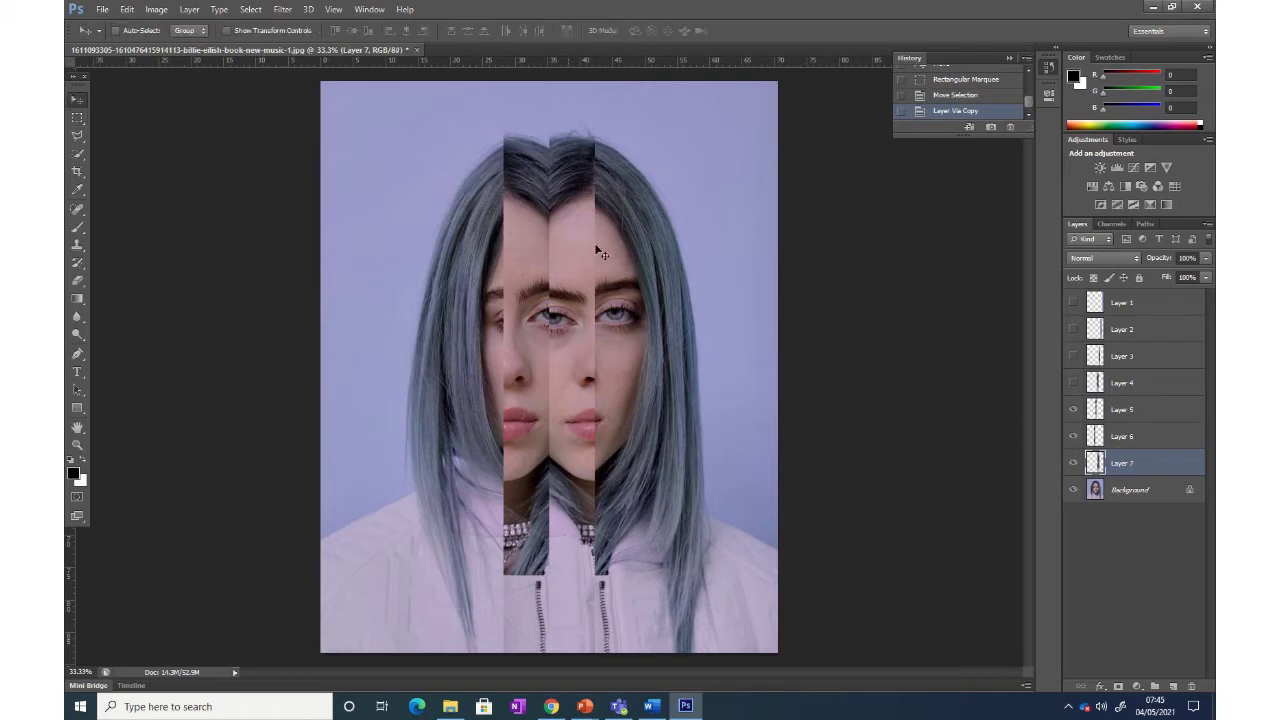
{"action": "left_click_drag", "start_coordinate": [632, 268], "coordinate": [476, 261]}
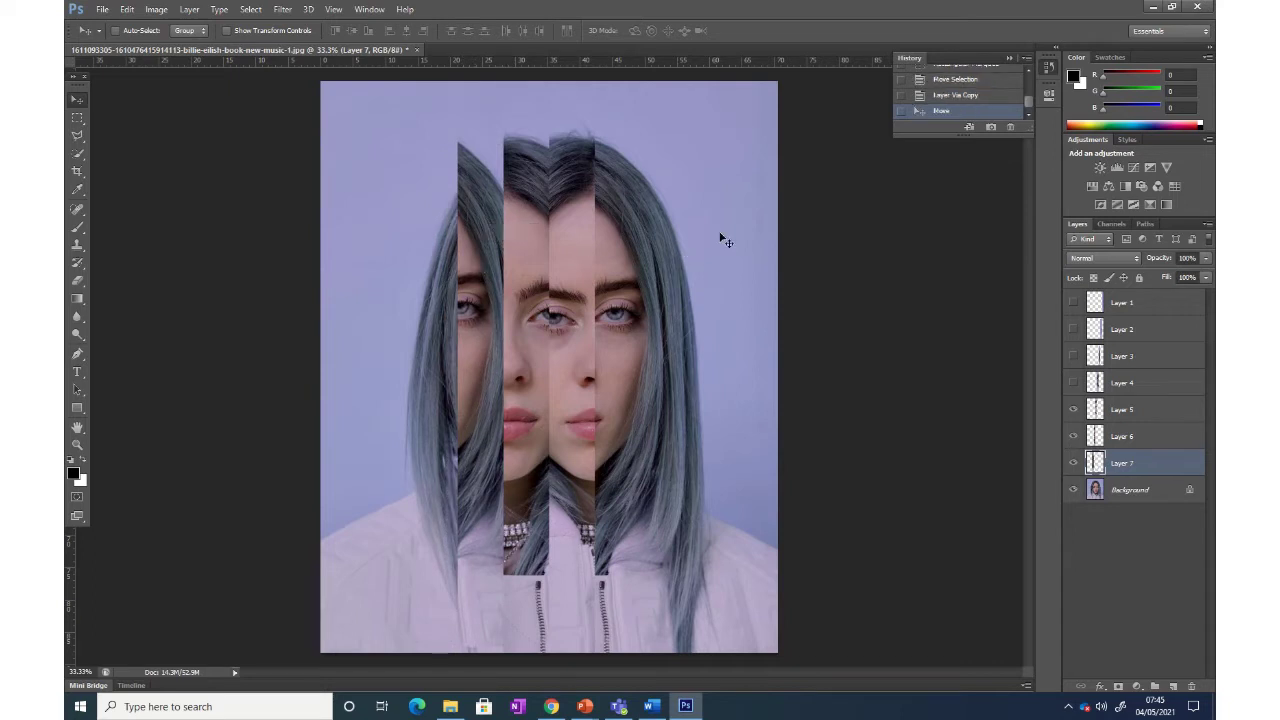
Step: On the Background layer, select a 200 × 2500 px strip over the outer hair, about 53 cm from the portrait's left edge
{"action": "left_click", "coordinate": [1151, 491]}
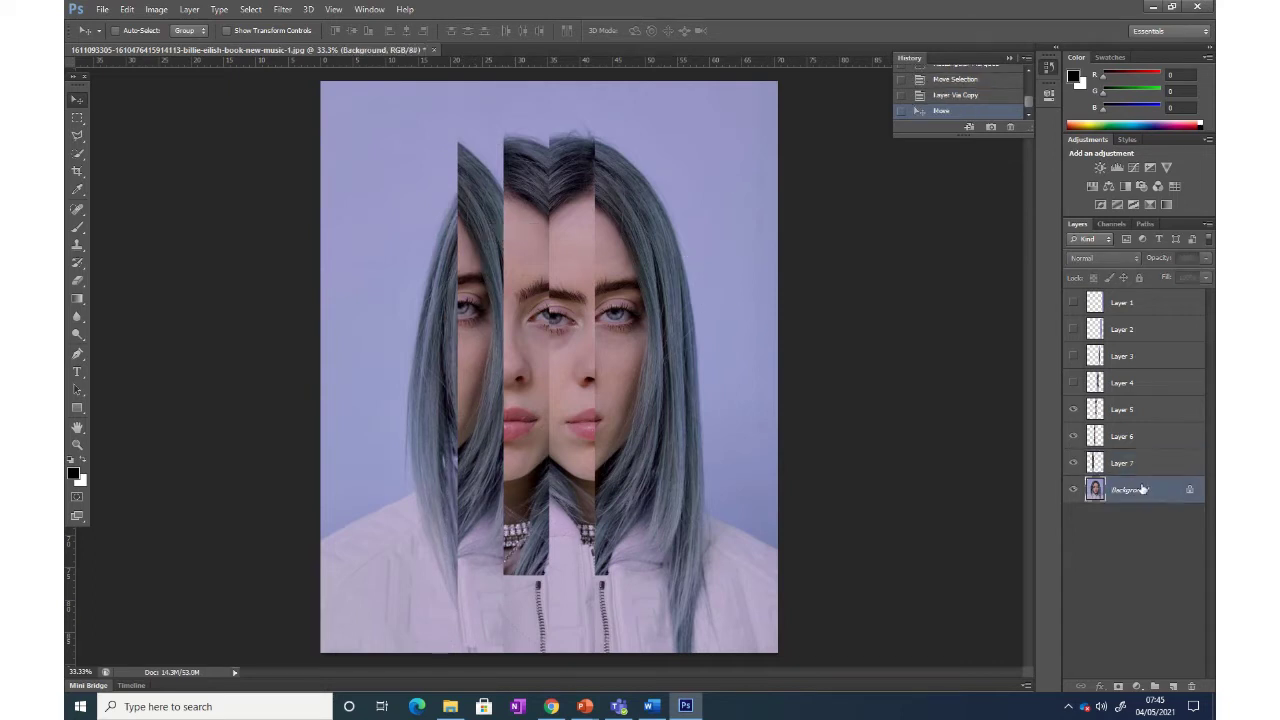
{"action": "left_click", "coordinate": [79, 118]}
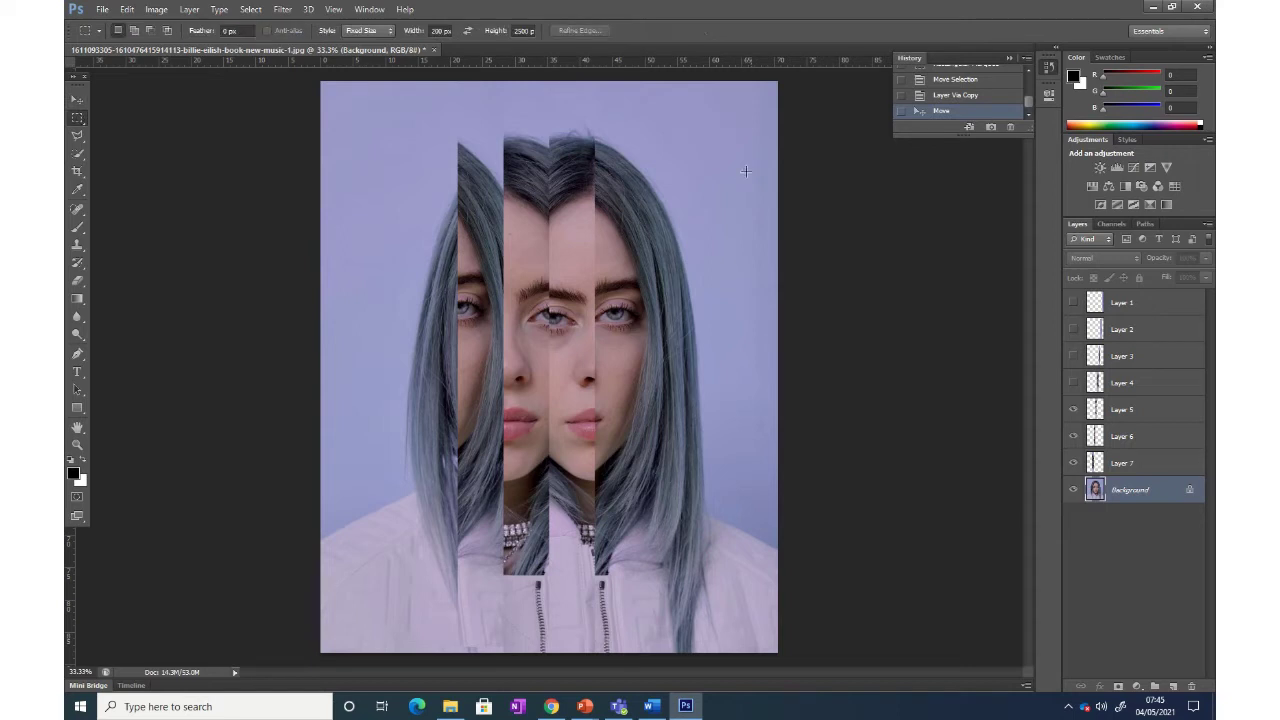
{"action": "left_click", "coordinate": [670, 148]}
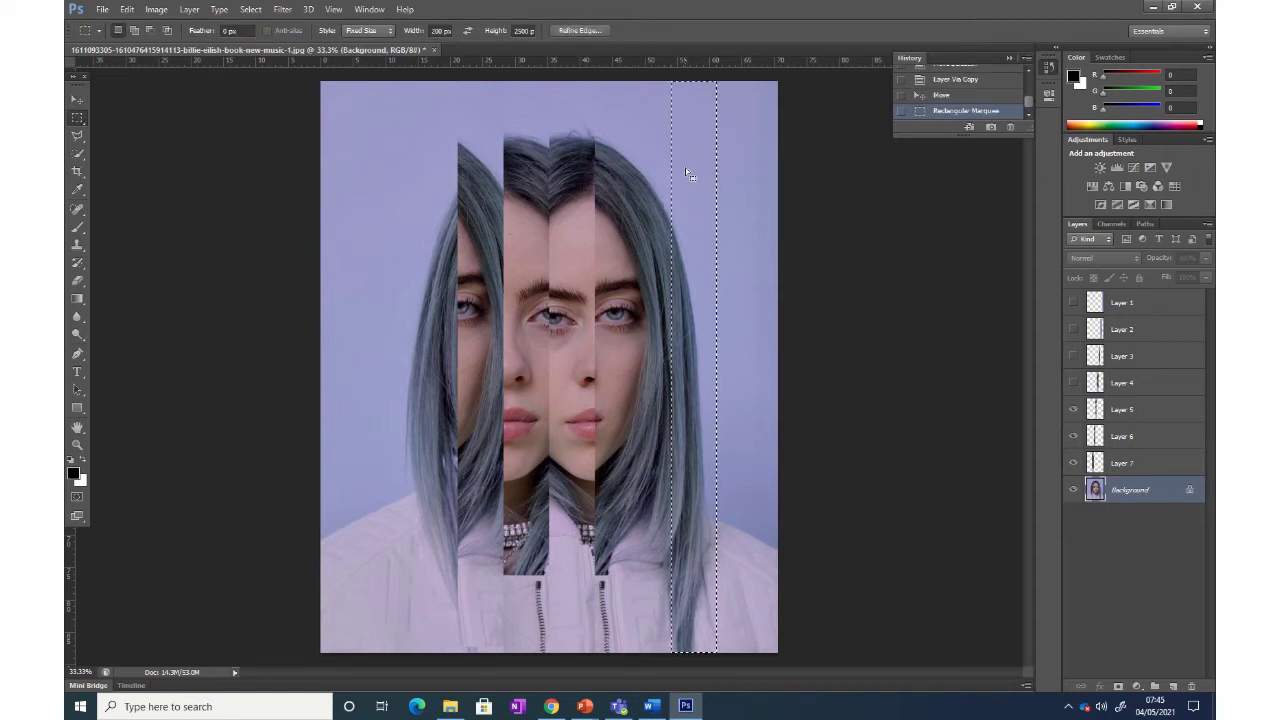
{"action": "left_click_drag", "start_coordinate": [685, 167], "coordinate": [628, 171]}
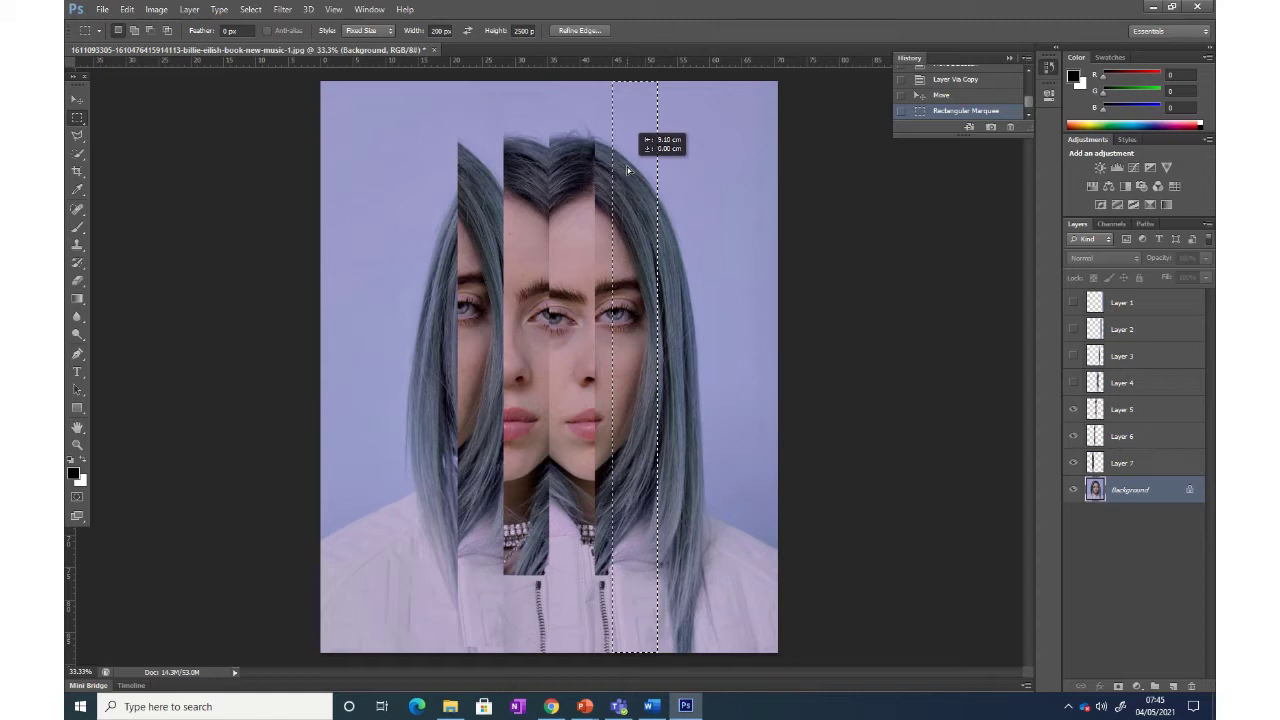
{"action": "left_click_drag", "start_coordinate": [636, 172], "coordinate": [678, 168]}
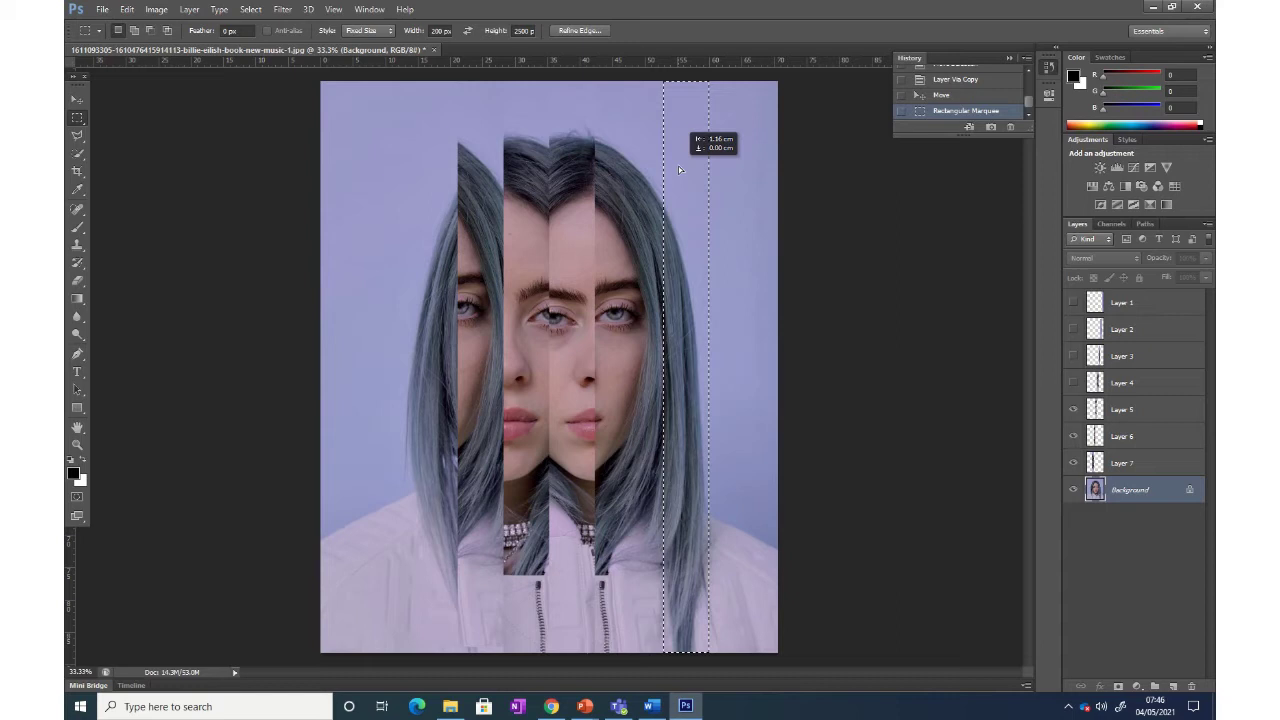
{"action": "left_click_drag", "start_coordinate": [678, 169], "coordinate": [679, 170]}
Step: Copy the outer-hair strip to a new layer and place it directly against the left side of Layer 7's strip
{"action": "right_click", "coordinate": [681, 177]}
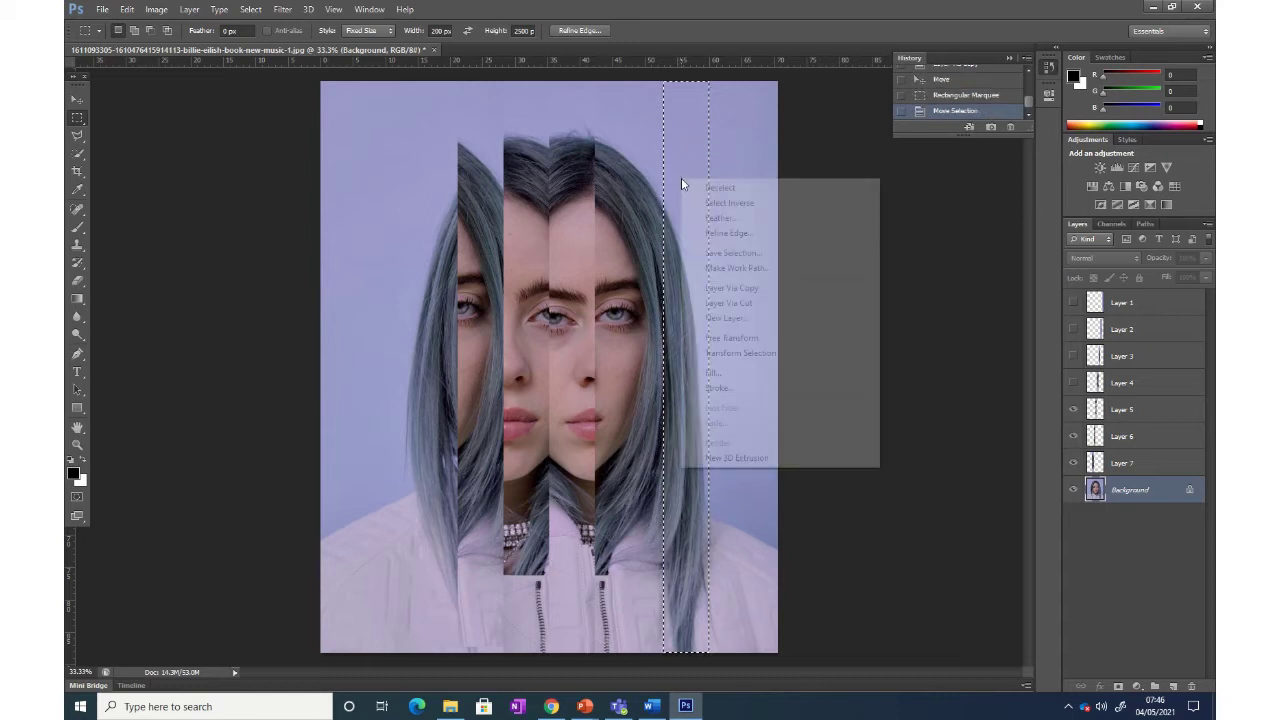
{"action": "left_click", "coordinate": [787, 289]}
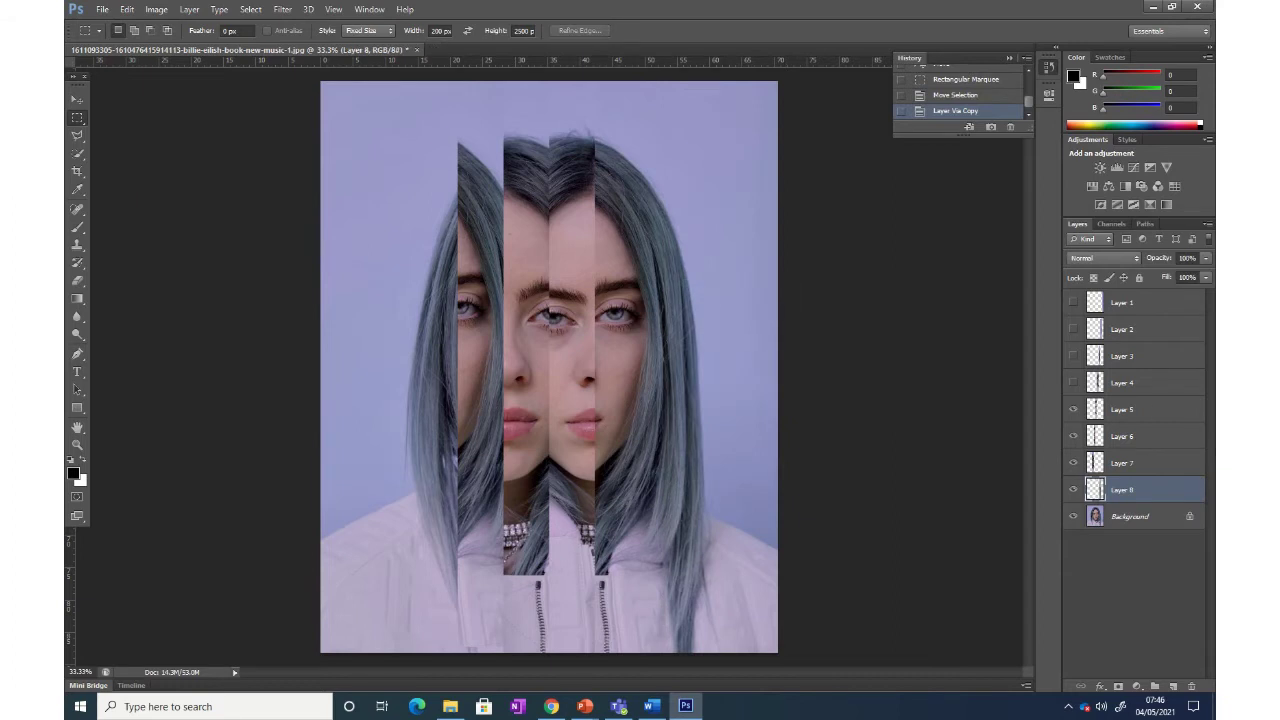
{"action": "left_click", "coordinate": [77, 100]}
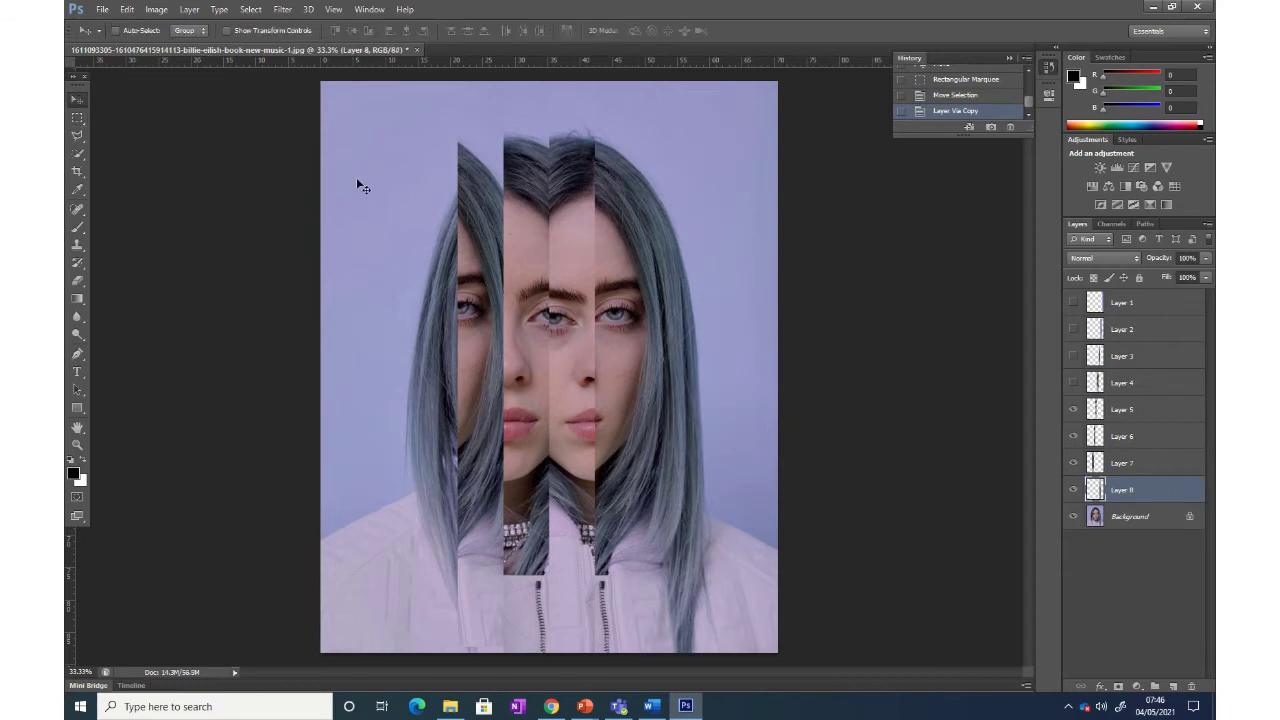
{"action": "left_click_drag", "start_coordinate": [700, 284], "coordinate": [443, 278]}
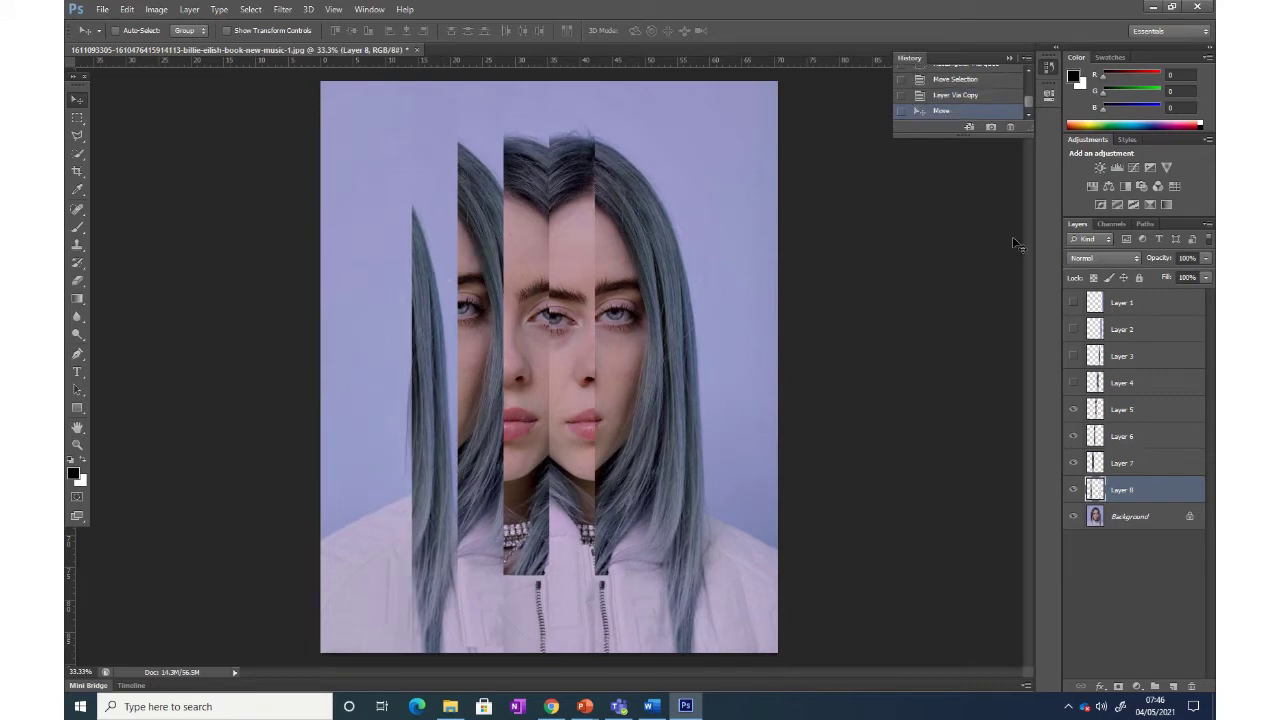
Step: On the Background layer, select the adjoining 200 × 2500 px strip beside the hair, about 60 cm from the portrait's left edge
{"action": "left_click", "coordinate": [1155, 525]}
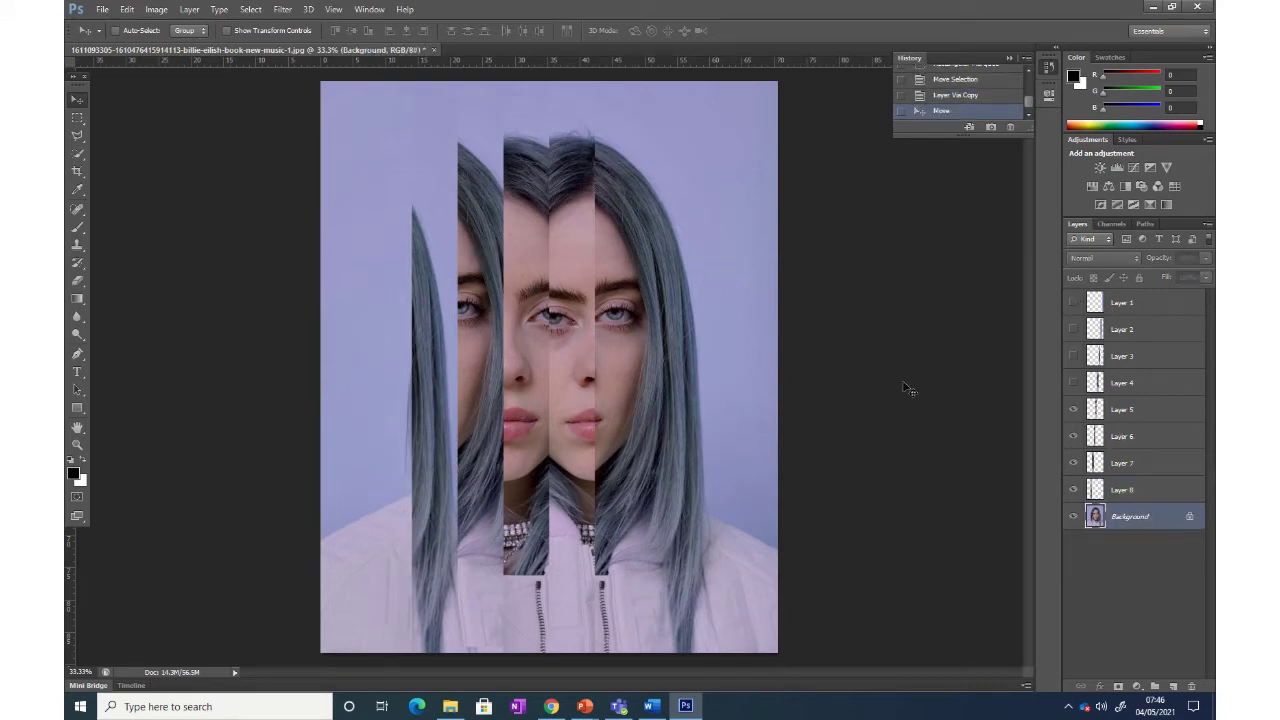
{"action": "left_click", "coordinate": [78, 118]}
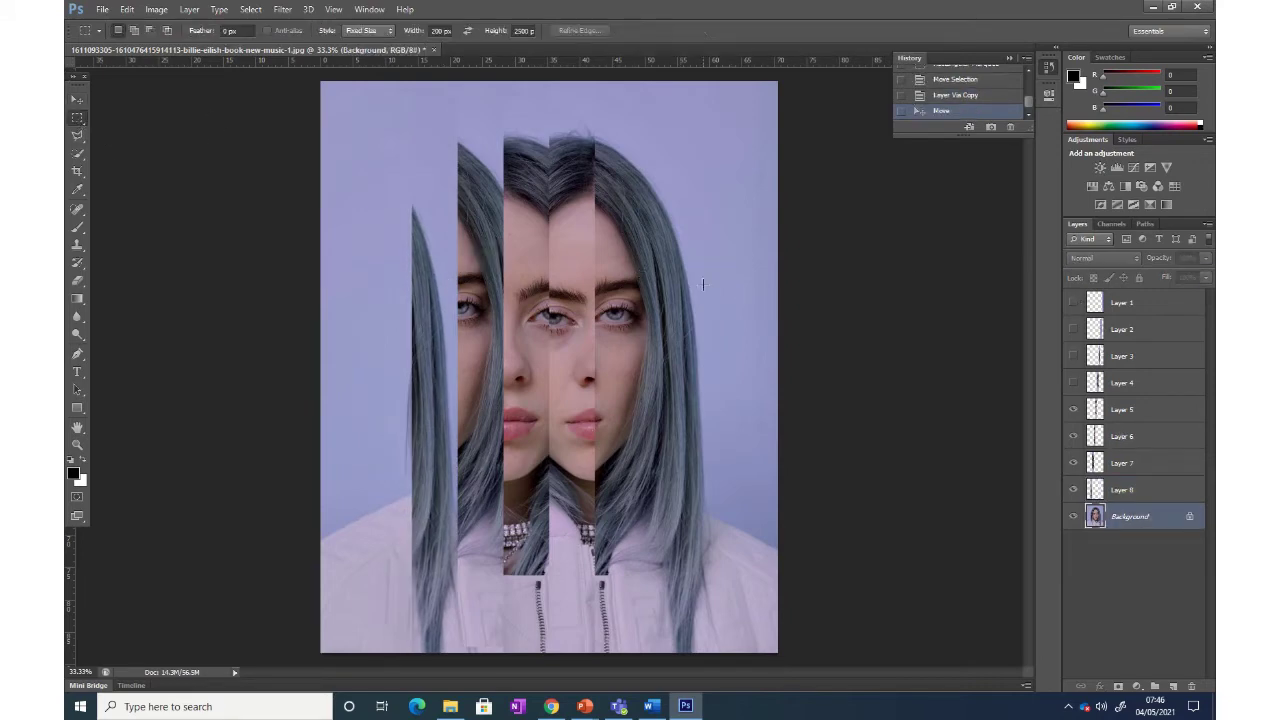
{"action": "right_click", "coordinate": [664, 270]}
{"action": "right_click", "coordinate": [678, 219]}
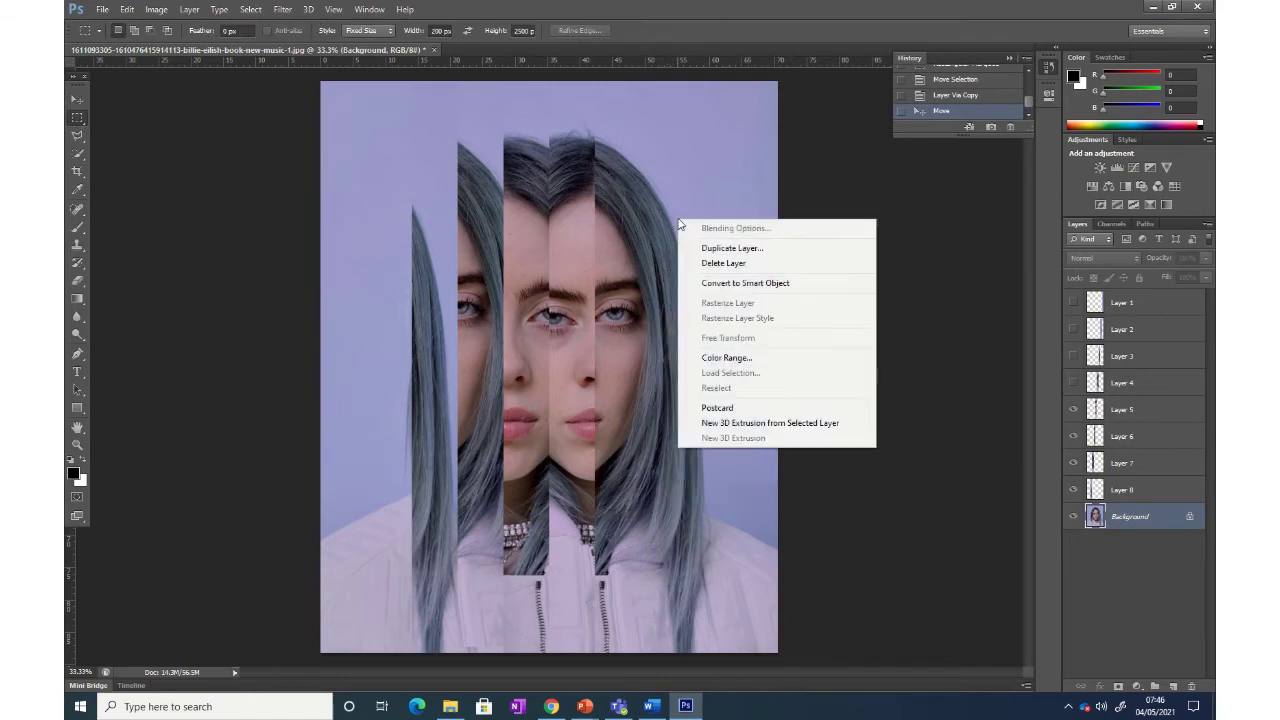
{"action": "left_click", "coordinate": [669, 191]}
{"action": "left_click", "coordinate": [669, 191]}
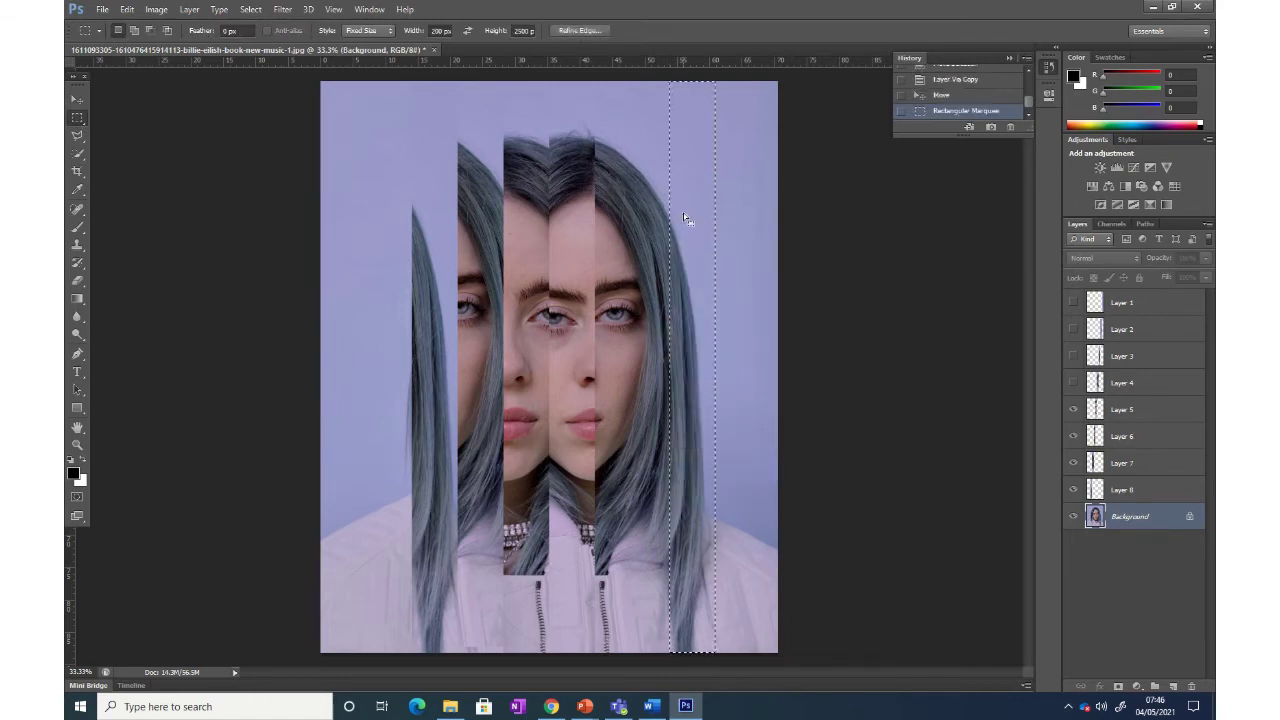
{"action": "left_click_drag", "start_coordinate": [685, 218], "coordinate": [723, 212]}
Step: Copy the strip beside the hair to a new layer and place it directly against the left side of Layer 8's strip
{"action": "right_click", "coordinate": [723, 214]}
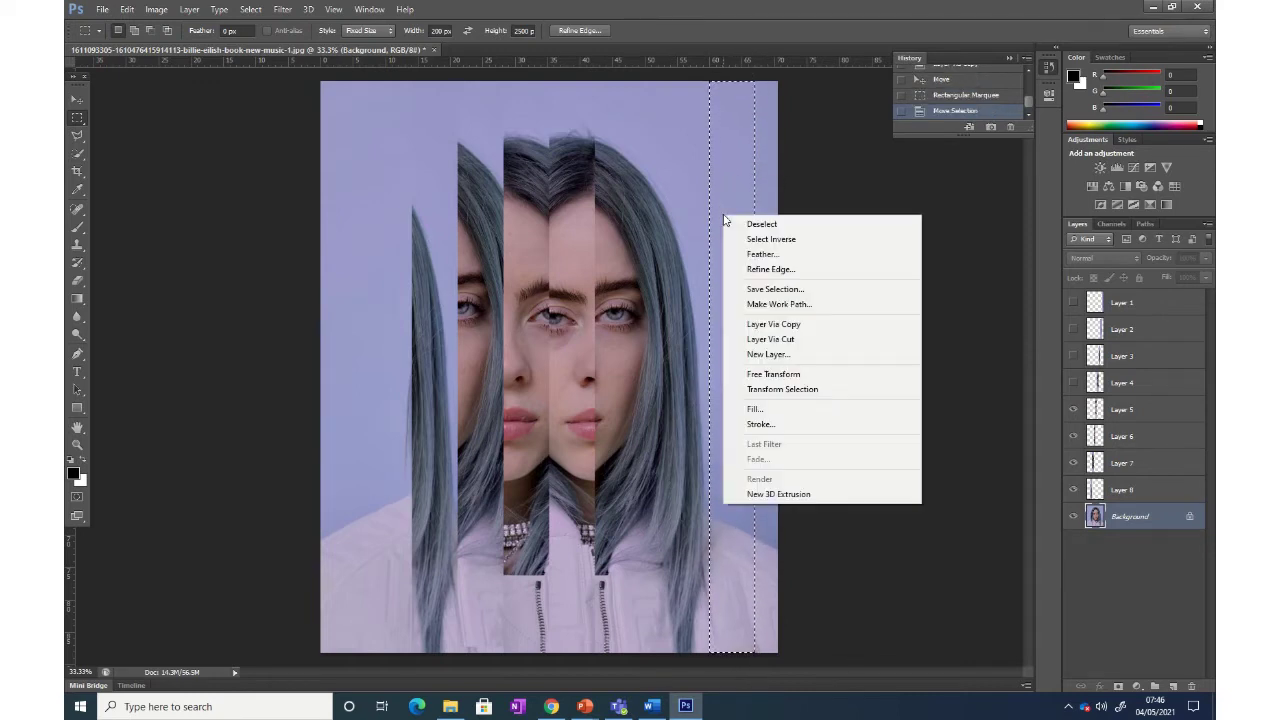
{"action": "left_click", "coordinate": [815, 326]}
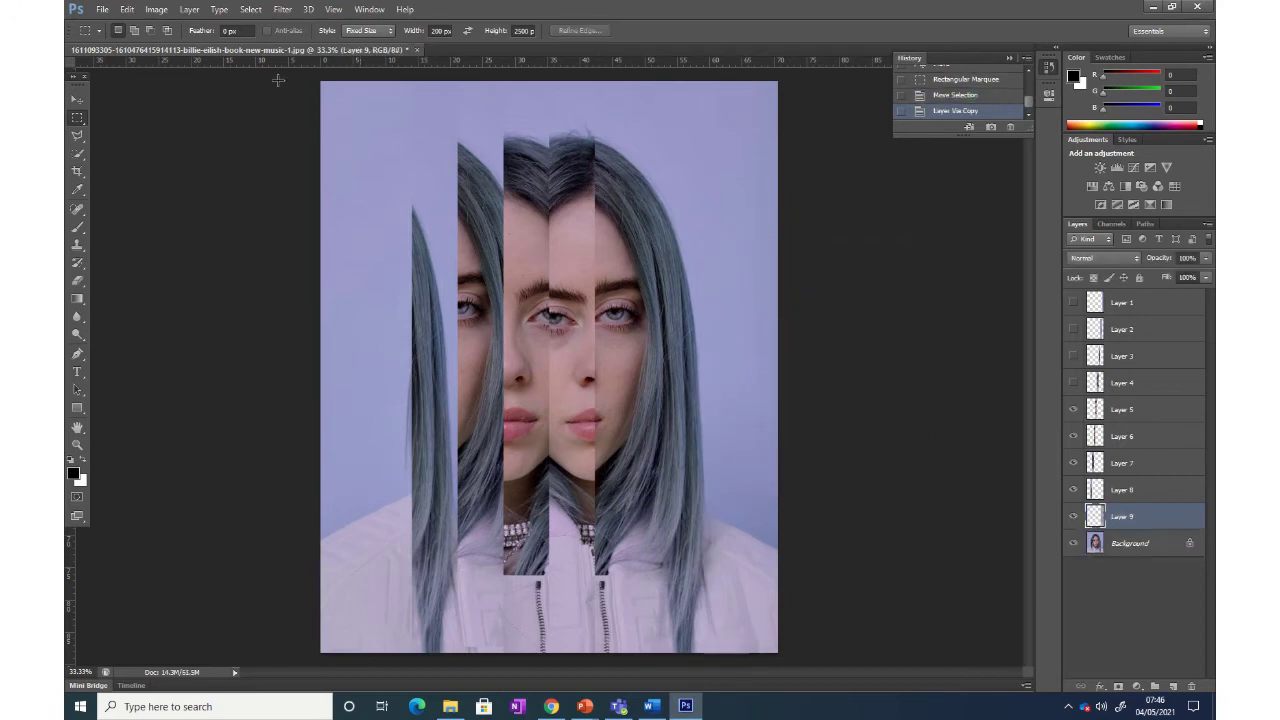
{"action": "left_click", "coordinate": [77, 99]}
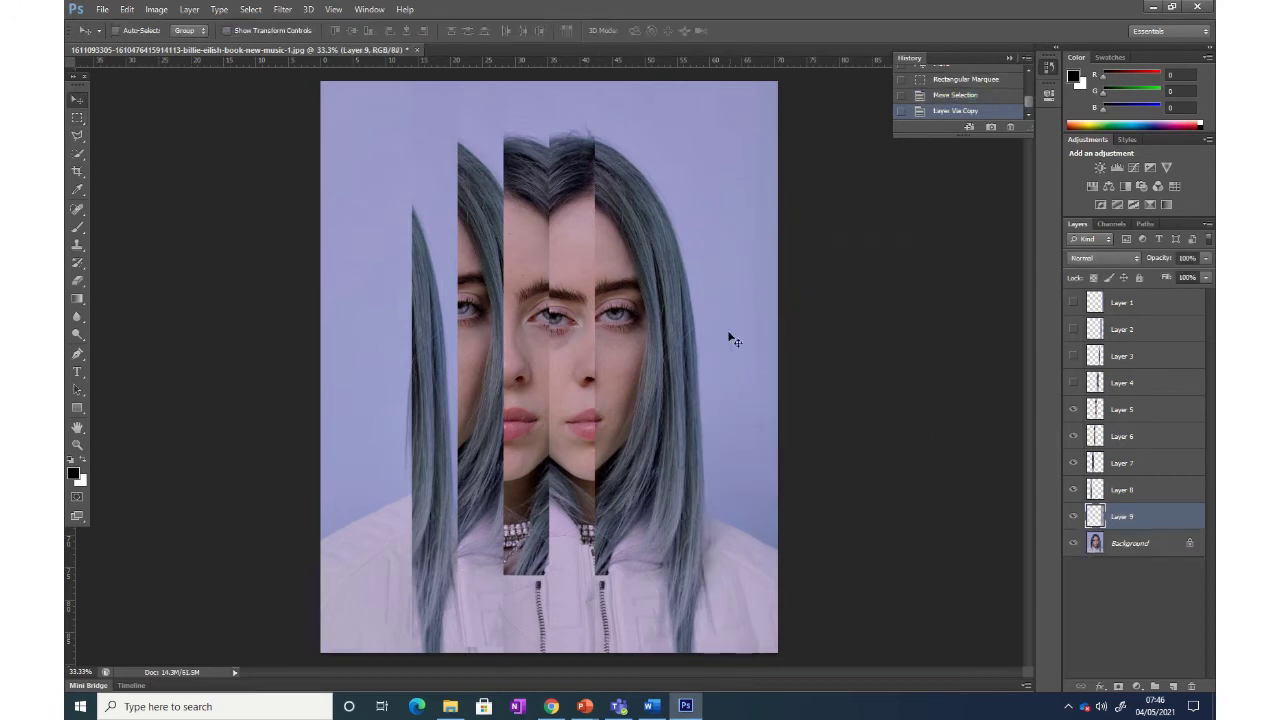
{"action": "left_click_drag", "start_coordinate": [729, 337], "coordinate": [383, 325]}
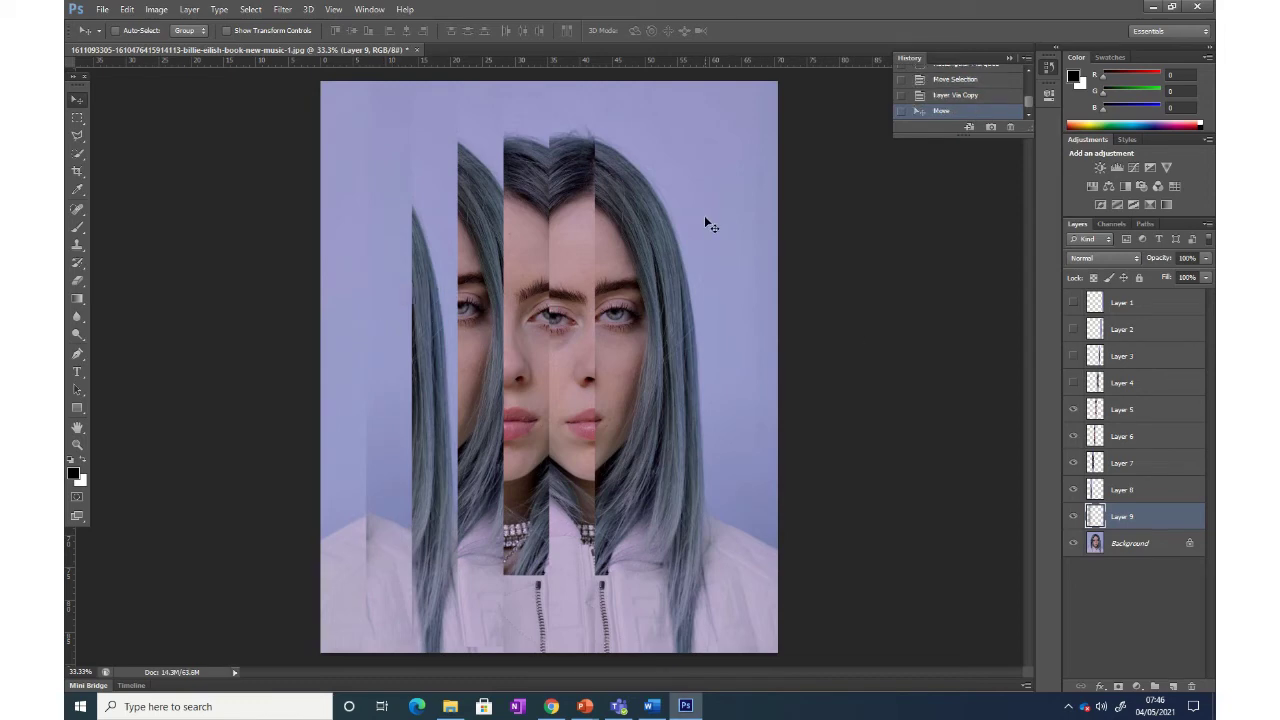
Step: On the Background layer, select the remaining sliver at the portrait's right edge with the 200 × 2500 px marquee, about 68 cm from the left edge
{"action": "left_click", "coordinate": [1136, 542]}
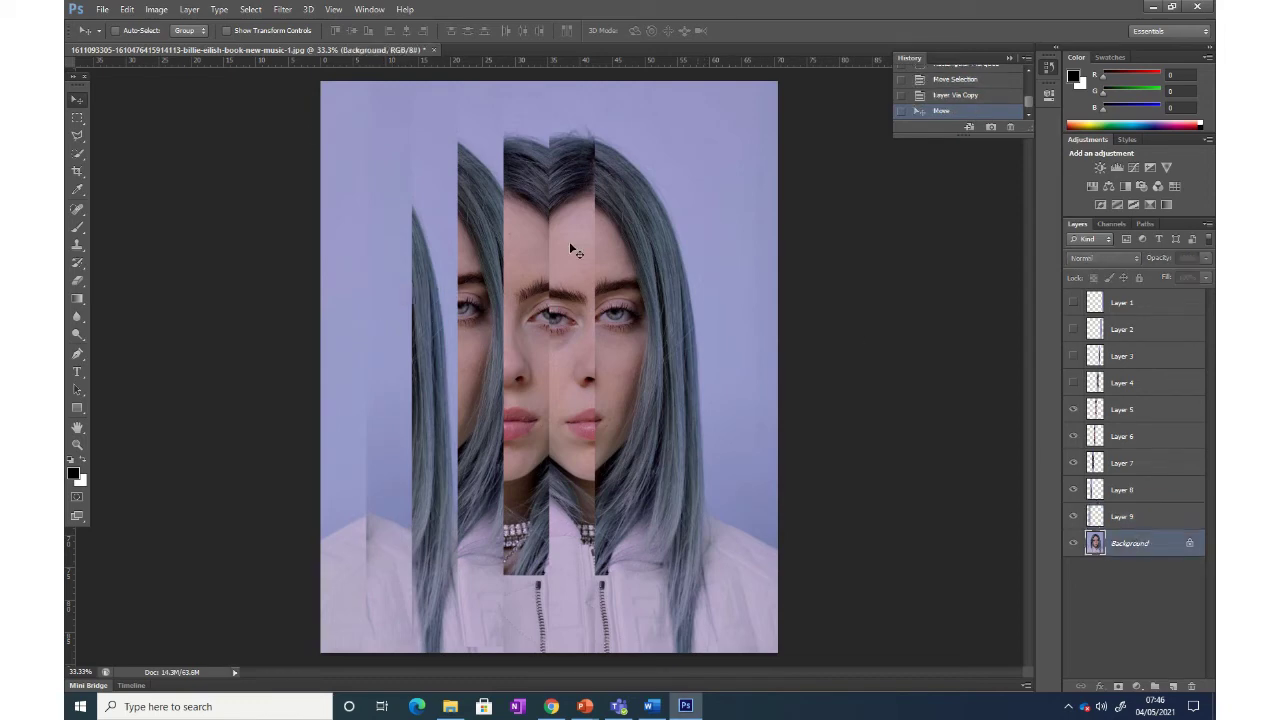
{"action": "left_click", "coordinate": [77, 117]}
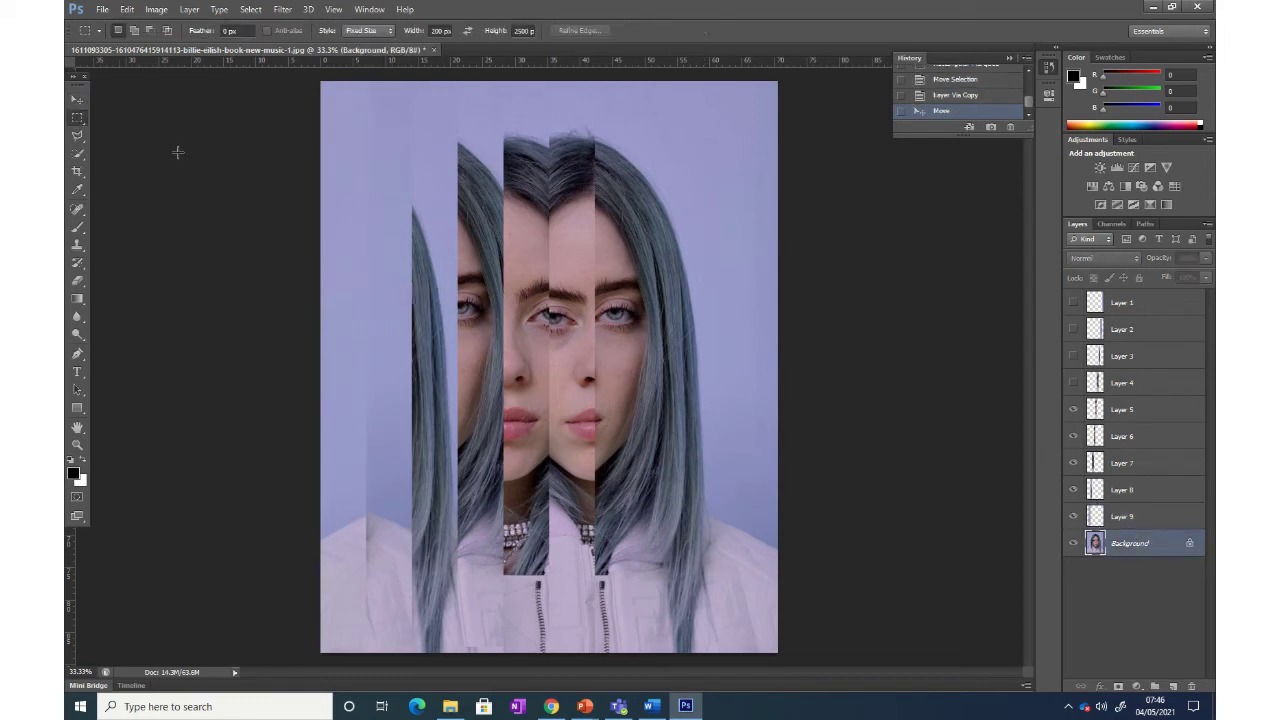
{"action": "right_click", "coordinate": [714, 286]}
{"action": "left_click", "coordinate": [724, 255]}
{"action": "left_click_drag", "start_coordinate": [730, 257], "coordinate": [715, 261]}
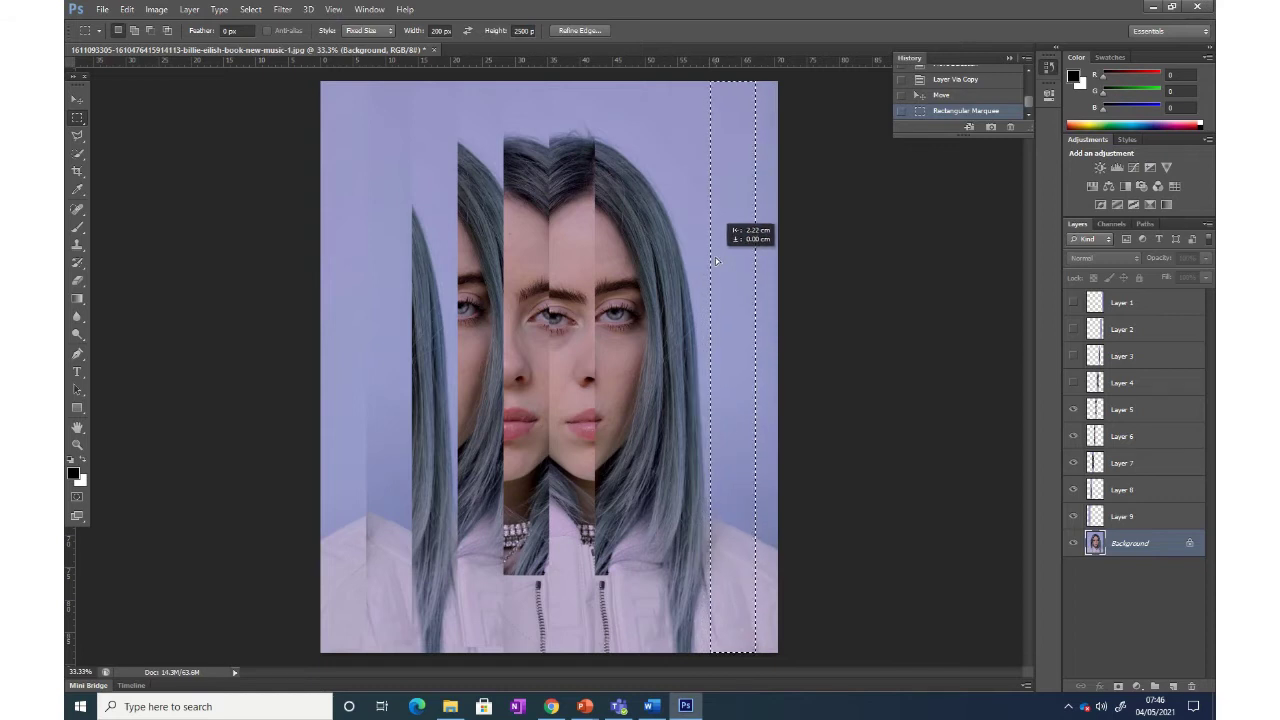
{"action": "left_click_drag", "start_coordinate": [715, 261], "coordinate": [769, 264]}
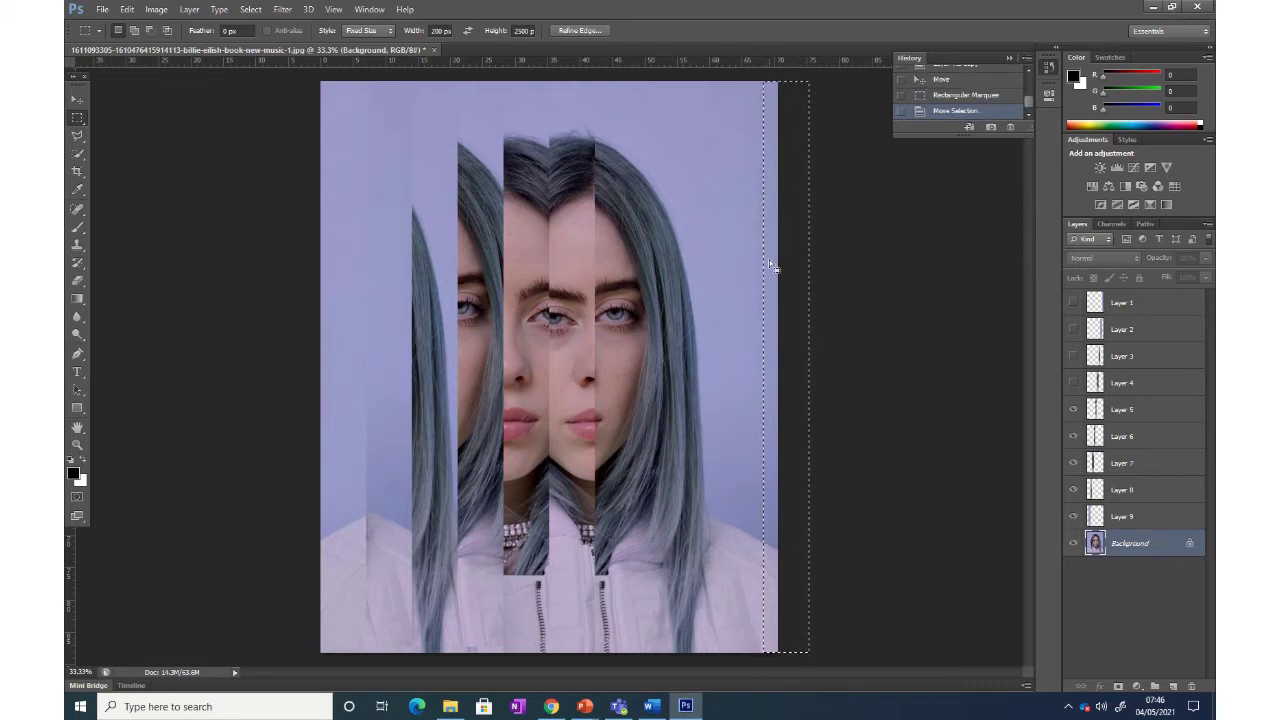
Step: Try copying the edge sliver to a new layer placed beside Layer 9's strip, and delete that layer
{"action": "right_click", "coordinate": [769, 264]}
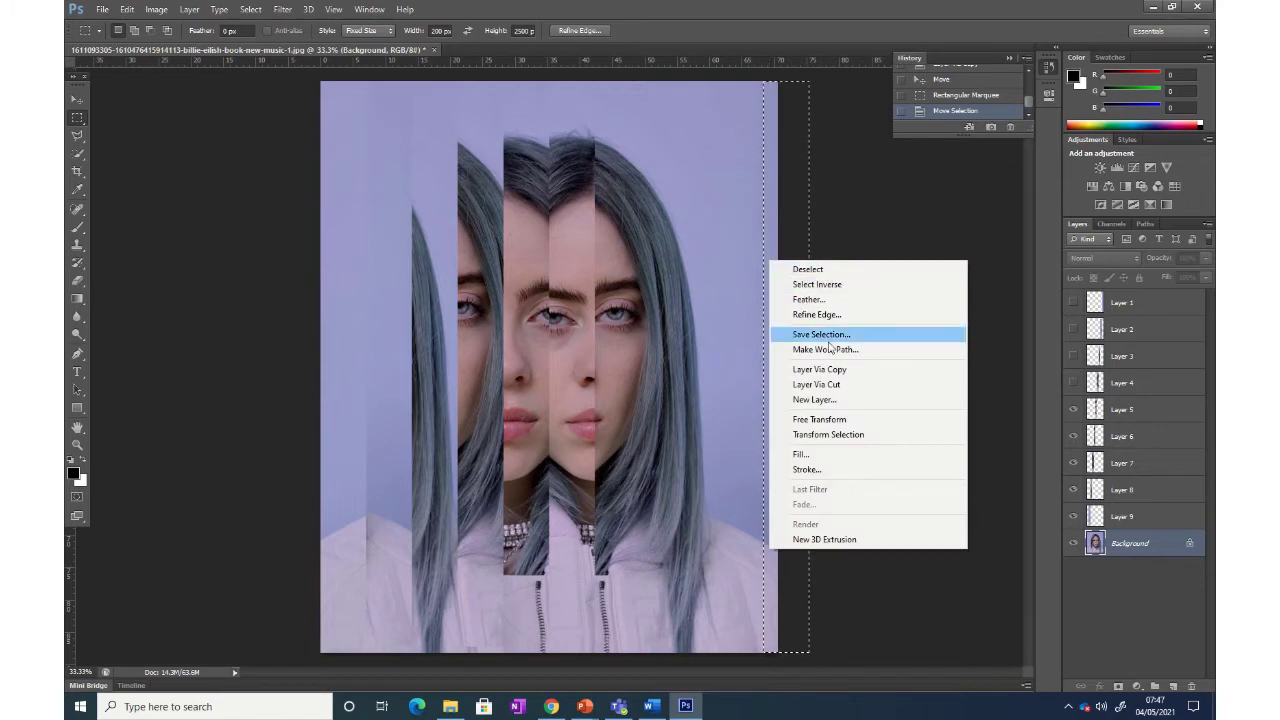
{"action": "left_click", "coordinate": [849, 372]}
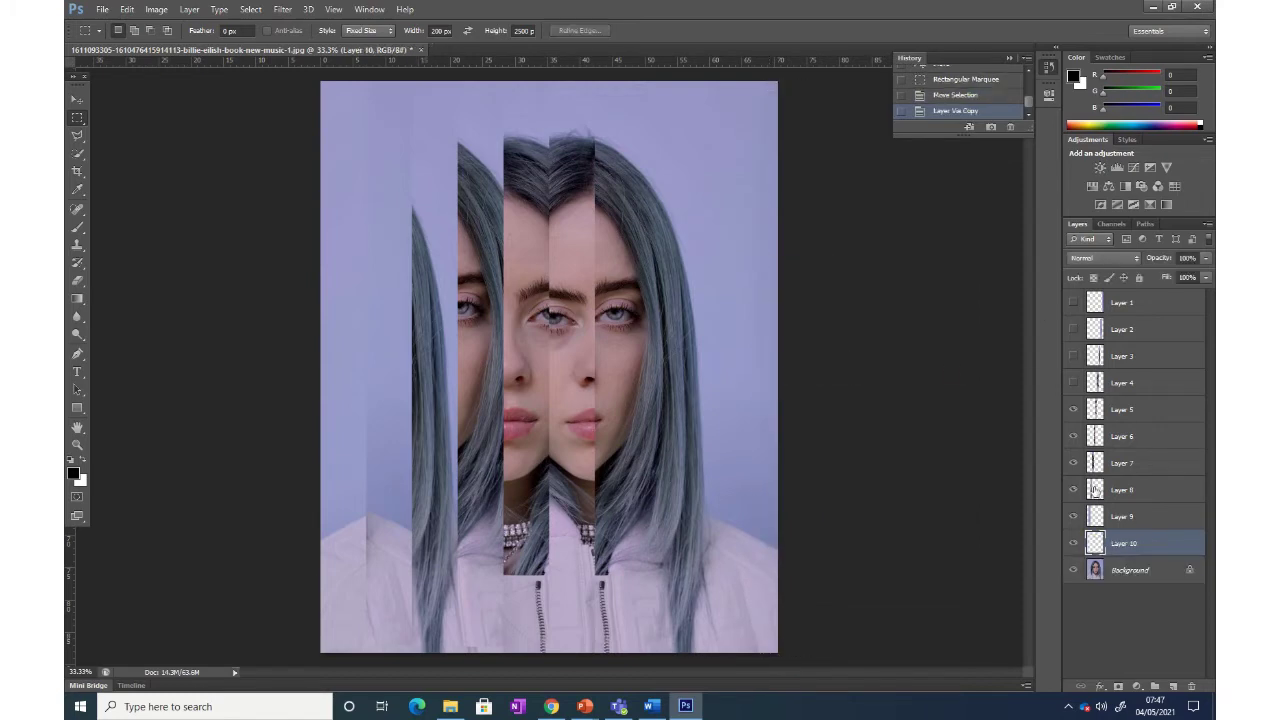
{"action": "left_click", "coordinate": [81, 97]}
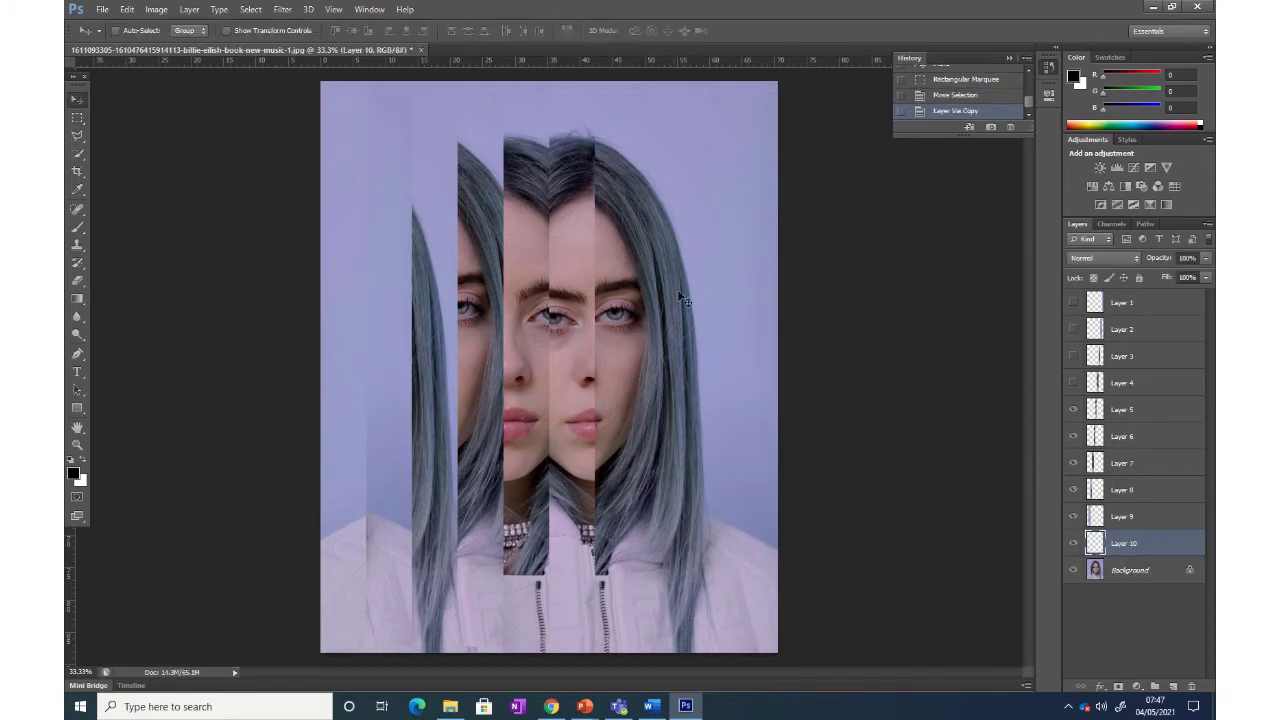
{"action": "left_click_drag", "start_coordinate": [776, 345], "coordinate": [336, 352]}
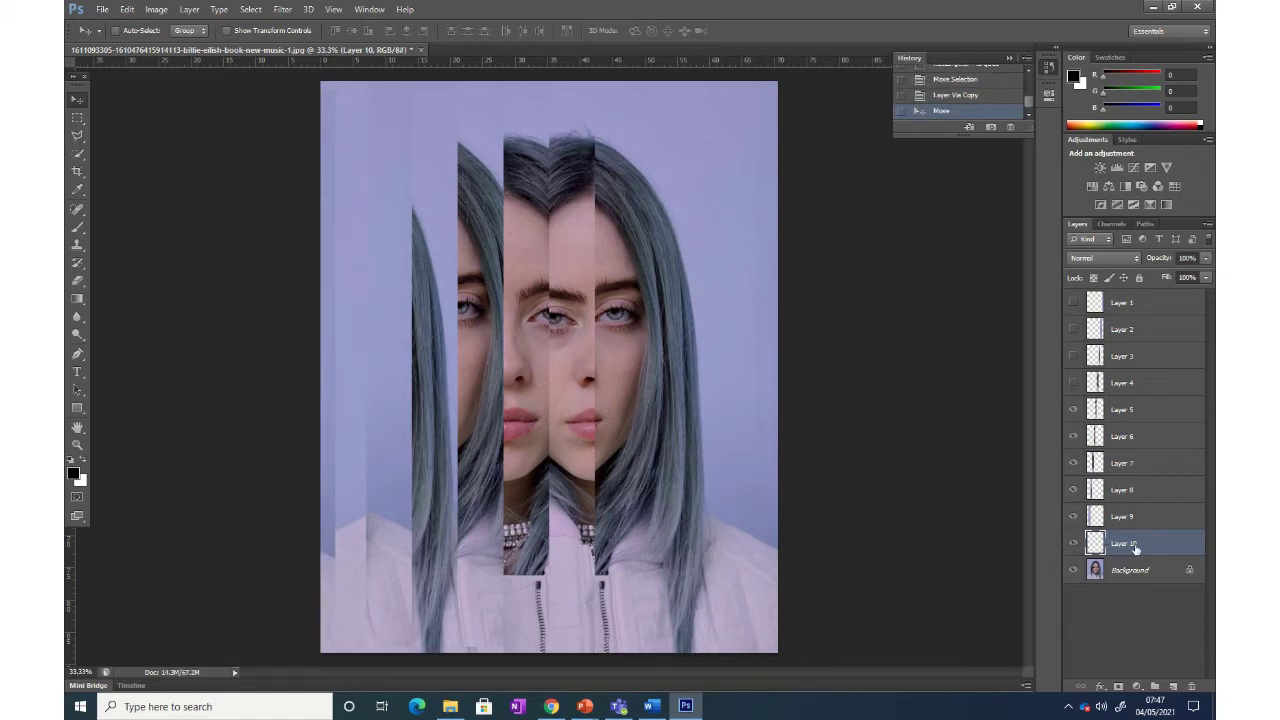
{"action": "left_click_drag", "start_coordinate": [1137, 548], "coordinate": [1193, 684]}
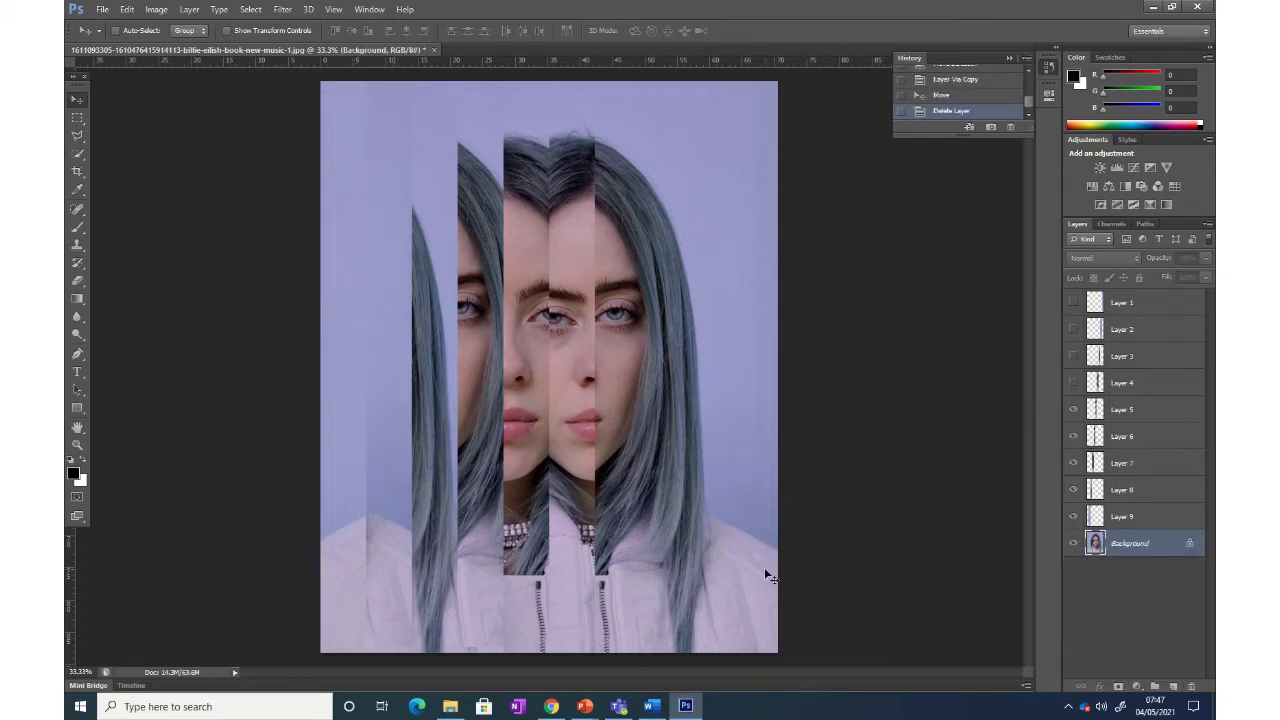
Step: On the Background layer, select a full 200 × 2500 px strip near the right edge, about 60 cm from the portrait's left edge
{"action": "left_click", "coordinate": [77, 118]}
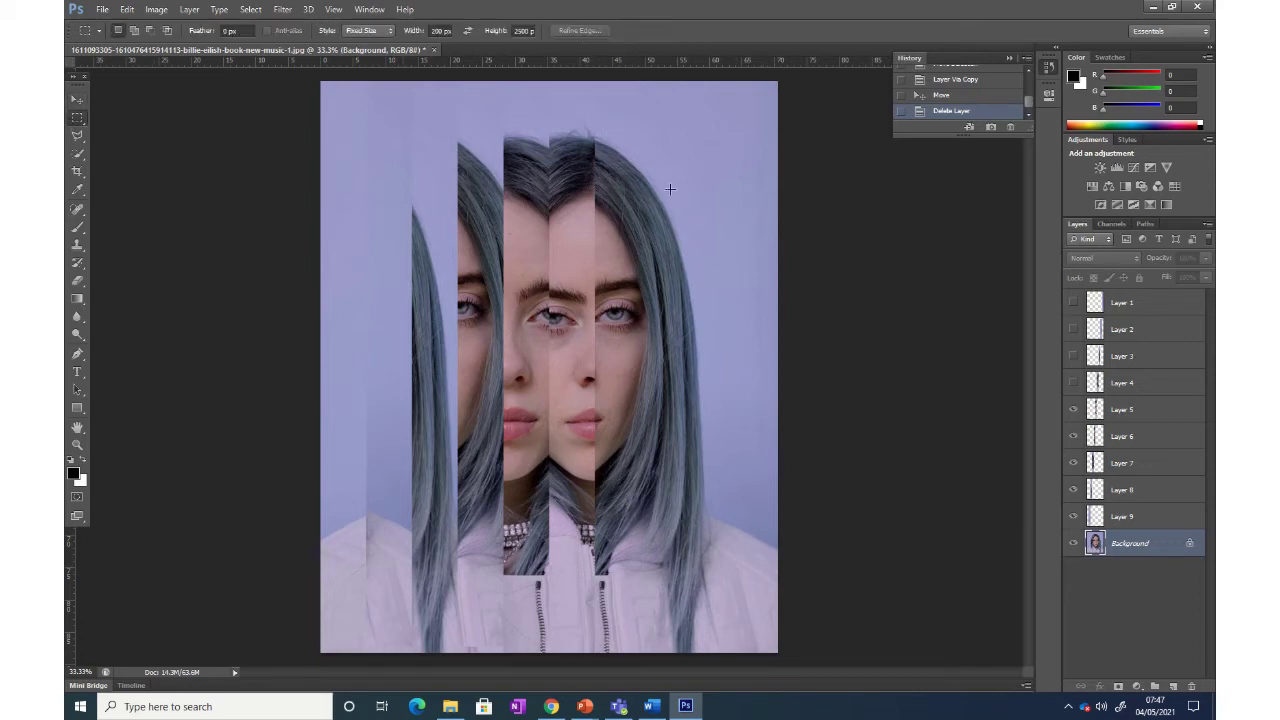
{"action": "left_click_drag", "start_coordinate": [714, 128], "coordinate": [738, 163]}
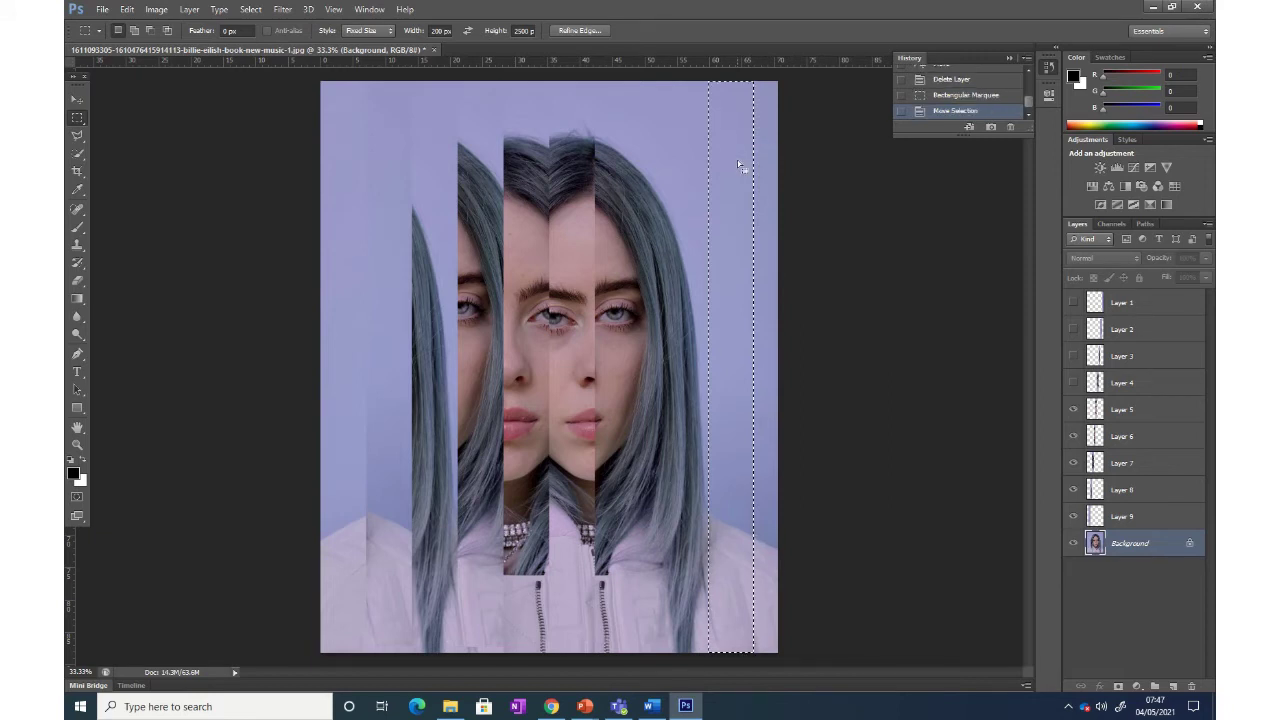
{"action": "left_click_drag", "start_coordinate": [738, 164], "coordinate": [743, 163]}
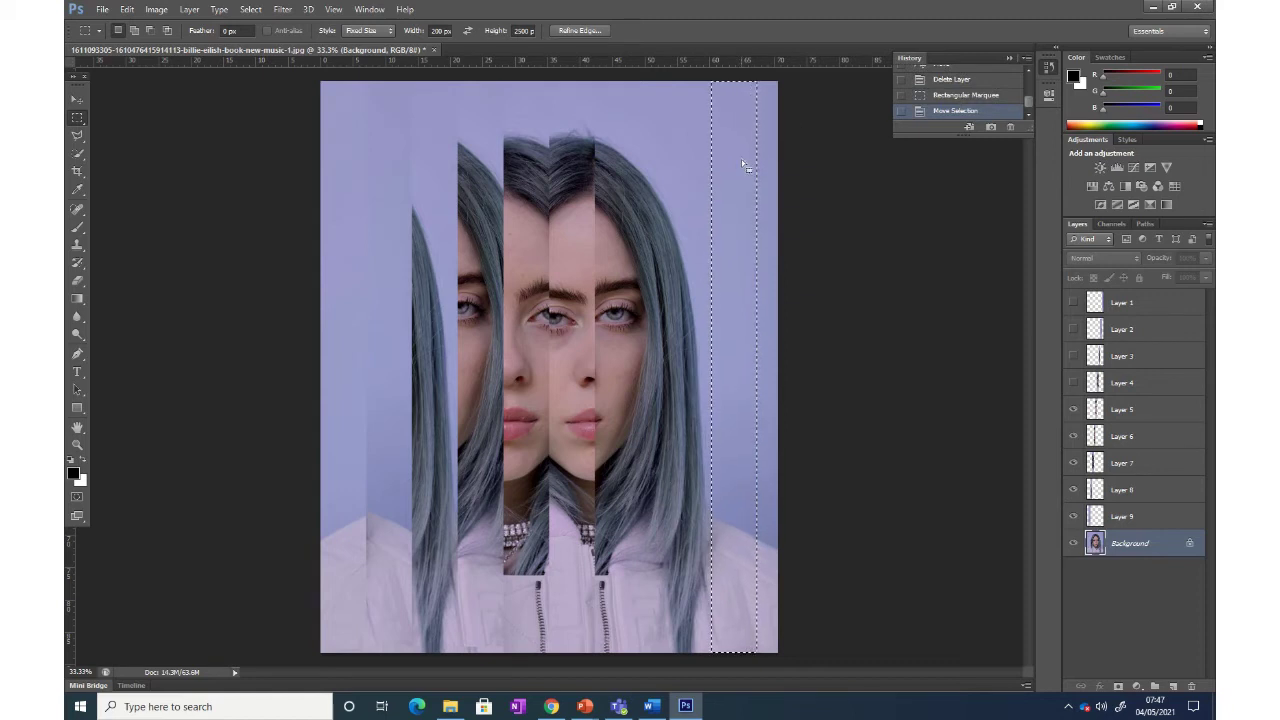
Step: Copy the selected strip to a new layer and place it at the portrait's left edge, directly against Layer 9's strip
{"action": "right_click", "coordinate": [741, 160]}
{"action": "left_click", "coordinate": [820, 270]}
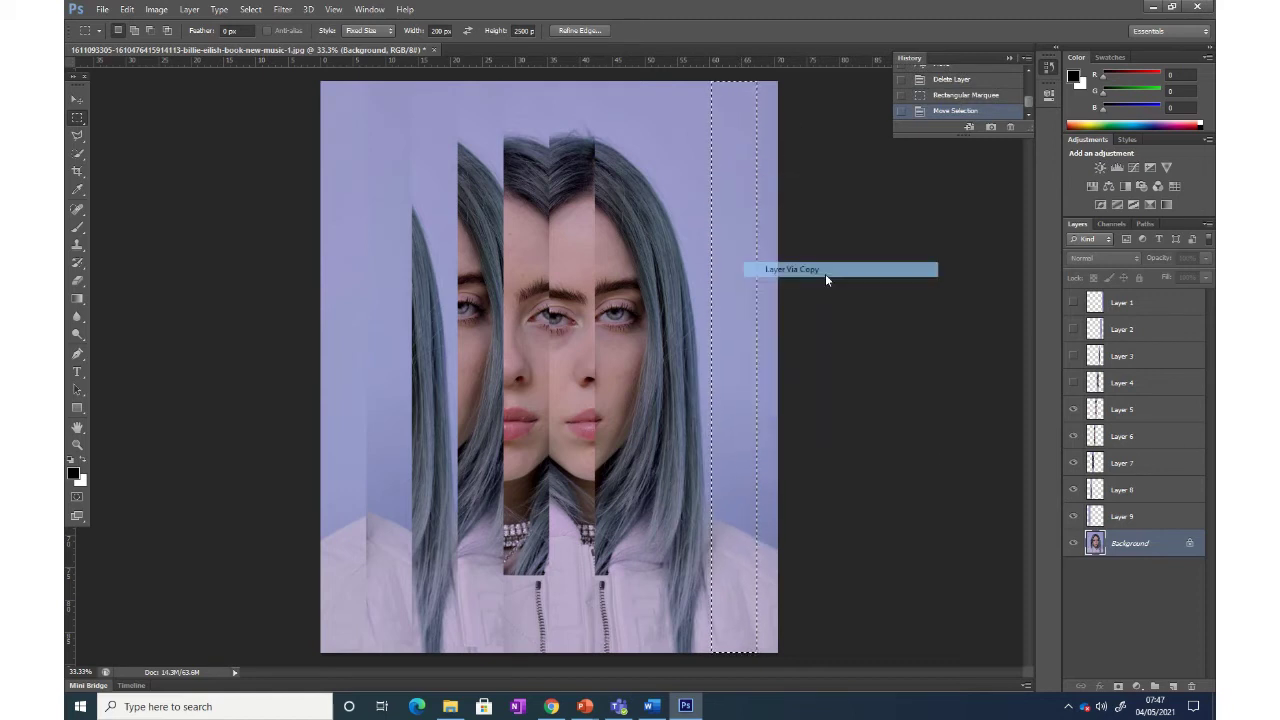
{"action": "left_click", "coordinate": [77, 100]}
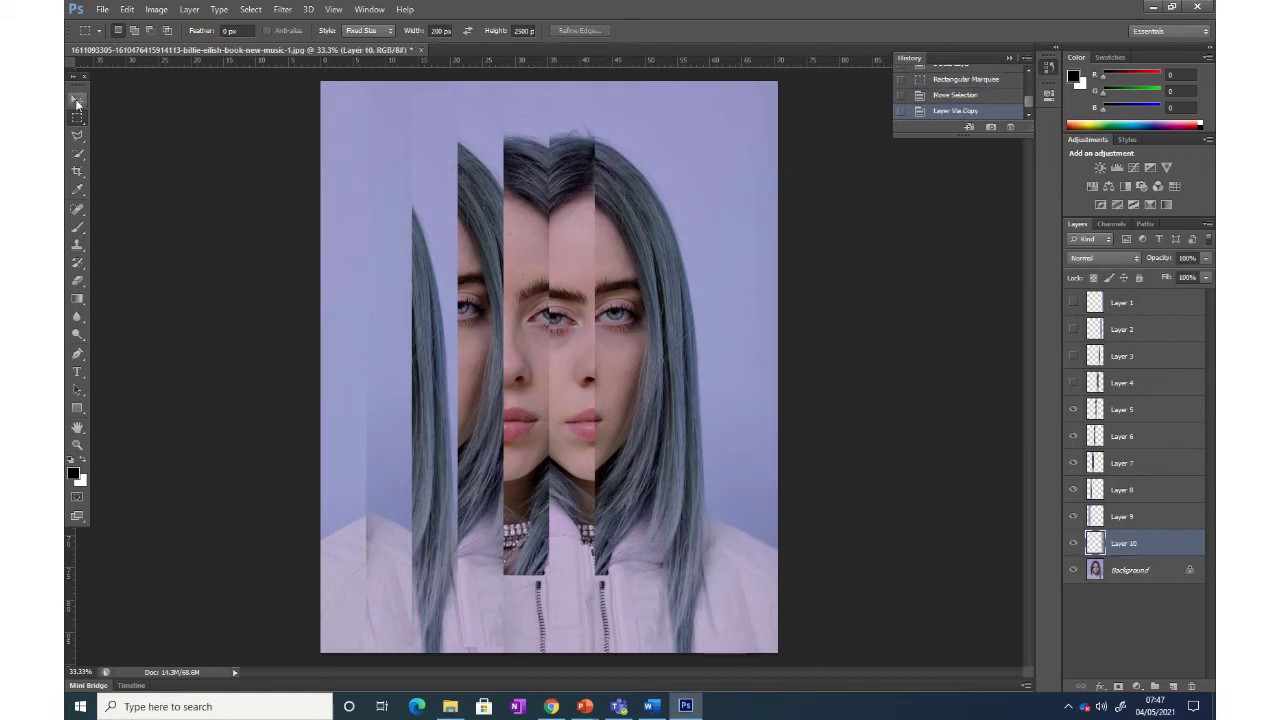
{"action": "left_click_drag", "start_coordinate": [737, 346], "coordinate": [346, 334]}
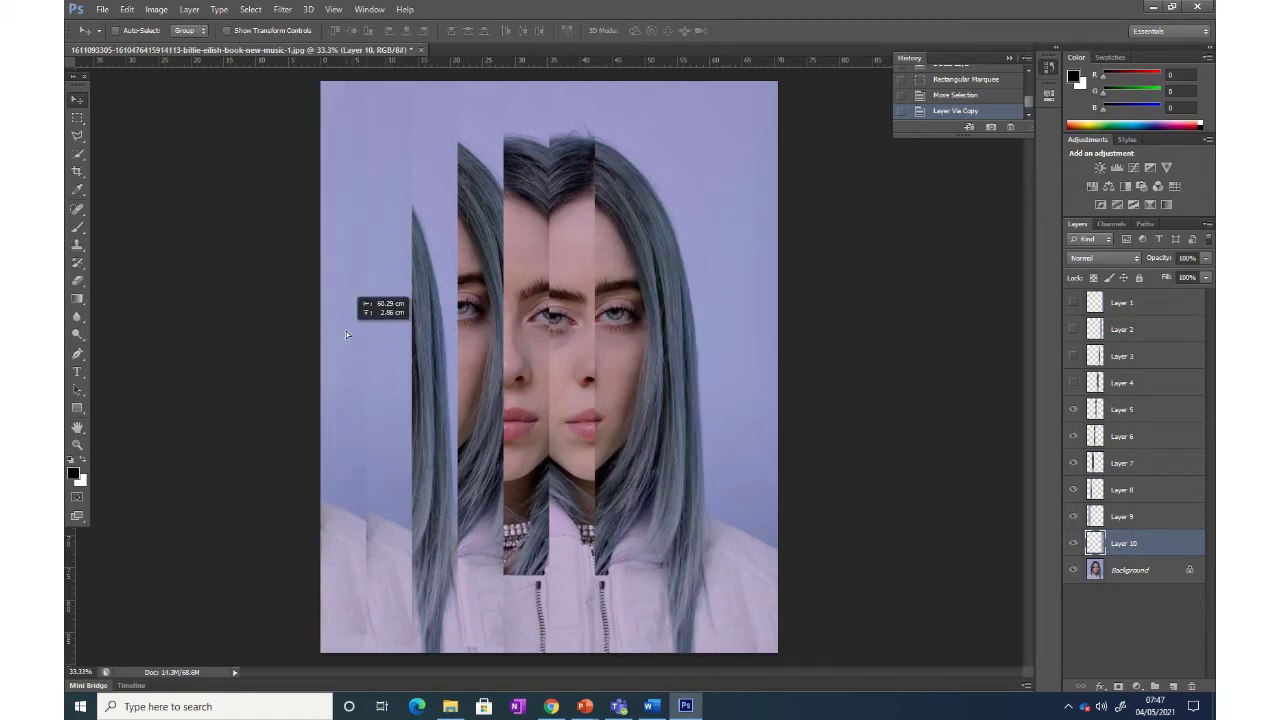
{"action": "left_click_drag", "start_coordinate": [345, 331], "coordinate": [350, 347]}
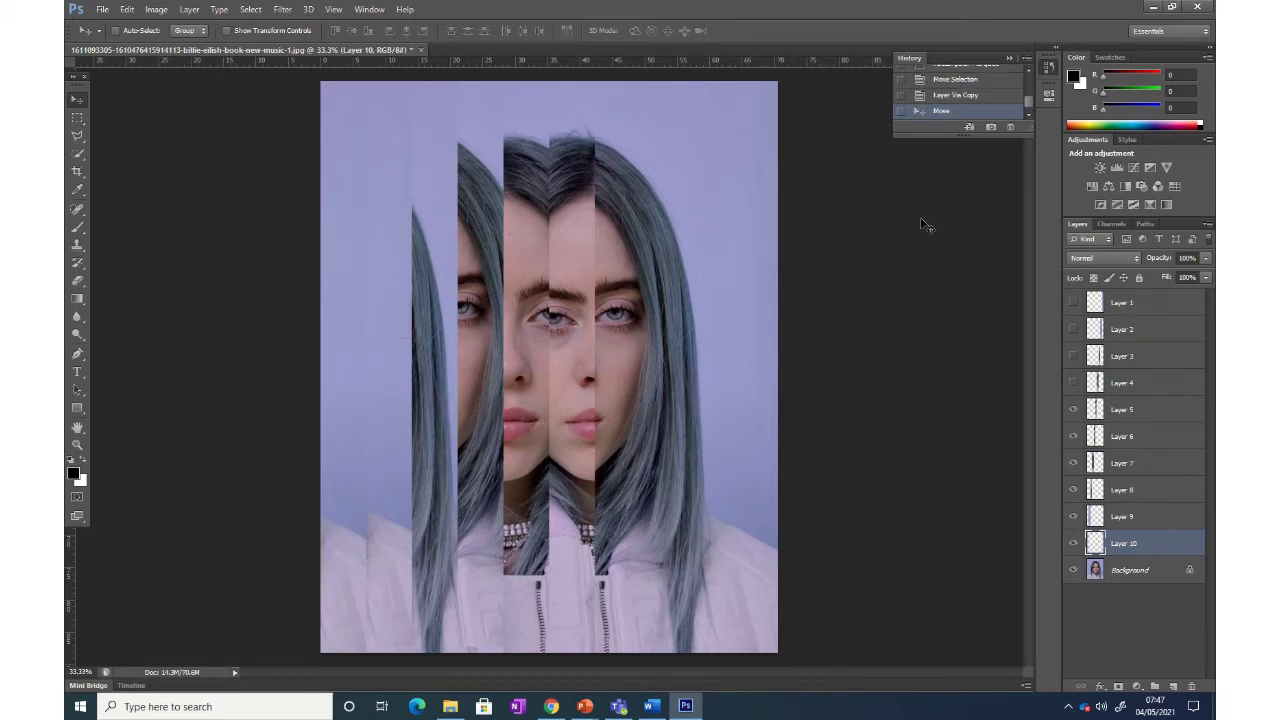
Step: Turn the visibility of Layers 4, 3, 2 and 1 back on to show the complete sliced portrait
{"action": "left_click", "coordinate": [1074, 382]}
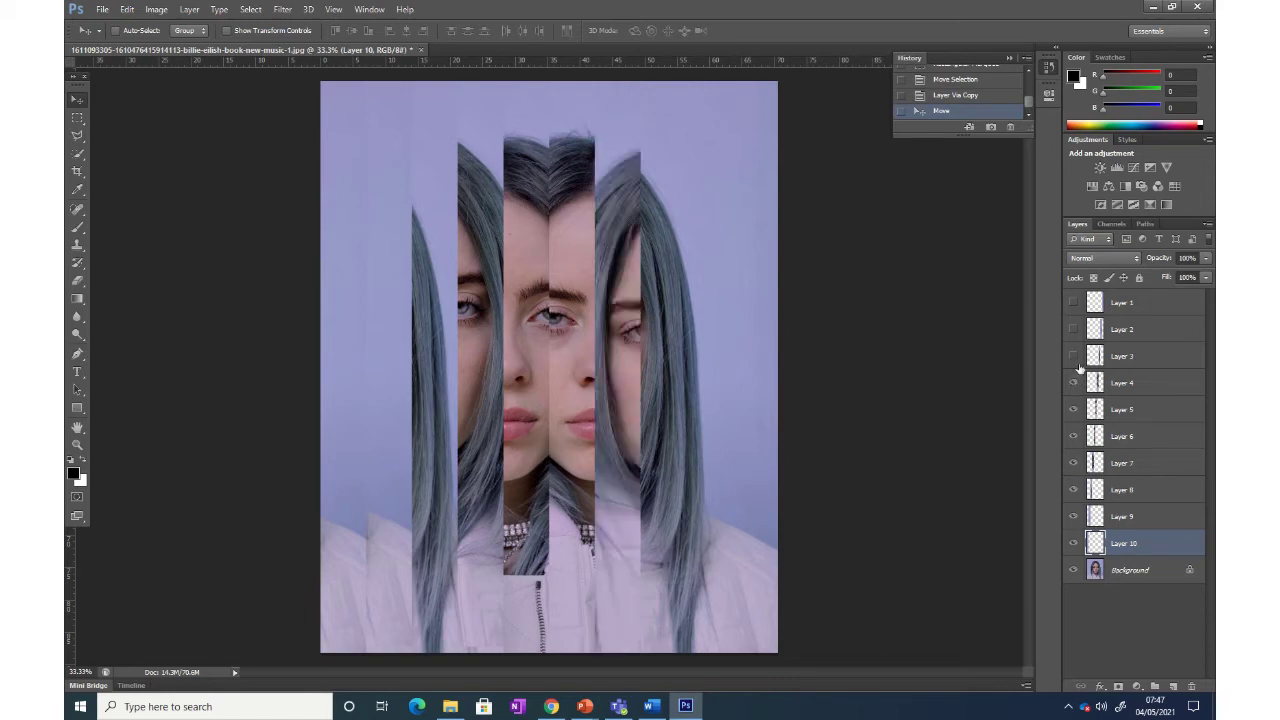
{"action": "left_click", "coordinate": [1074, 356]}
{"action": "left_click", "coordinate": [1074, 330]}
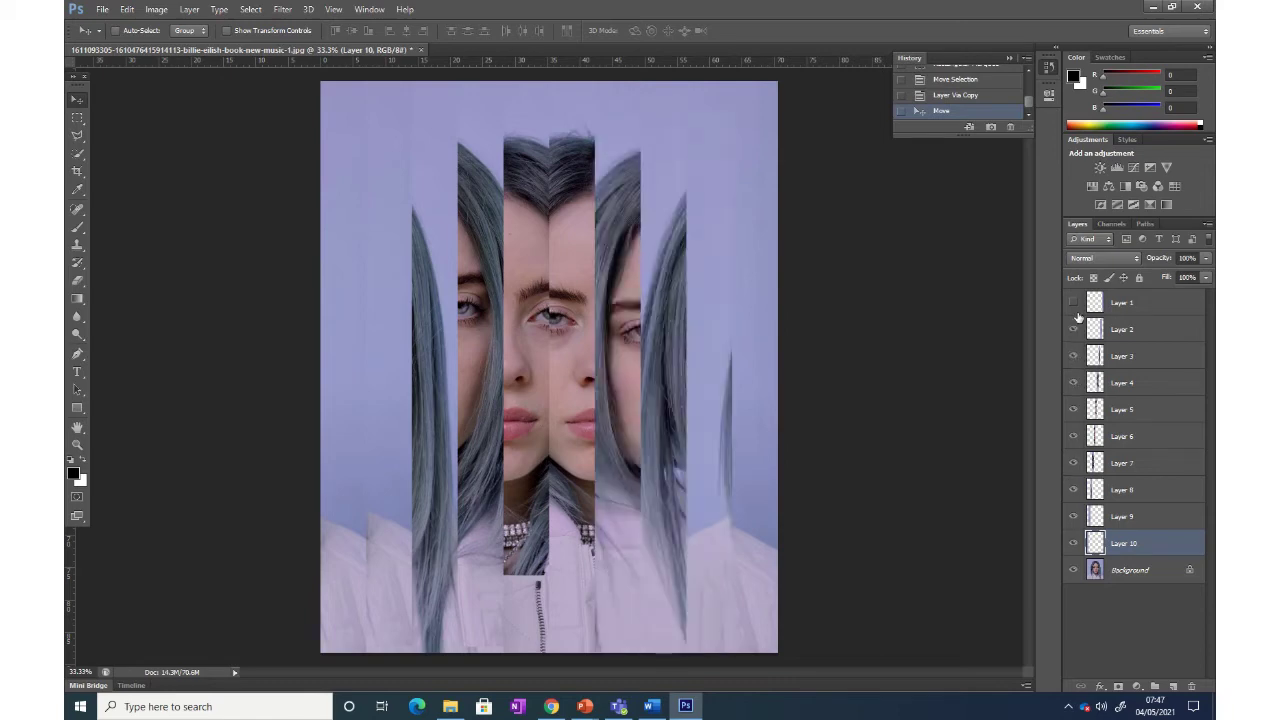
{"action": "left_click", "coordinate": [1074, 302]}
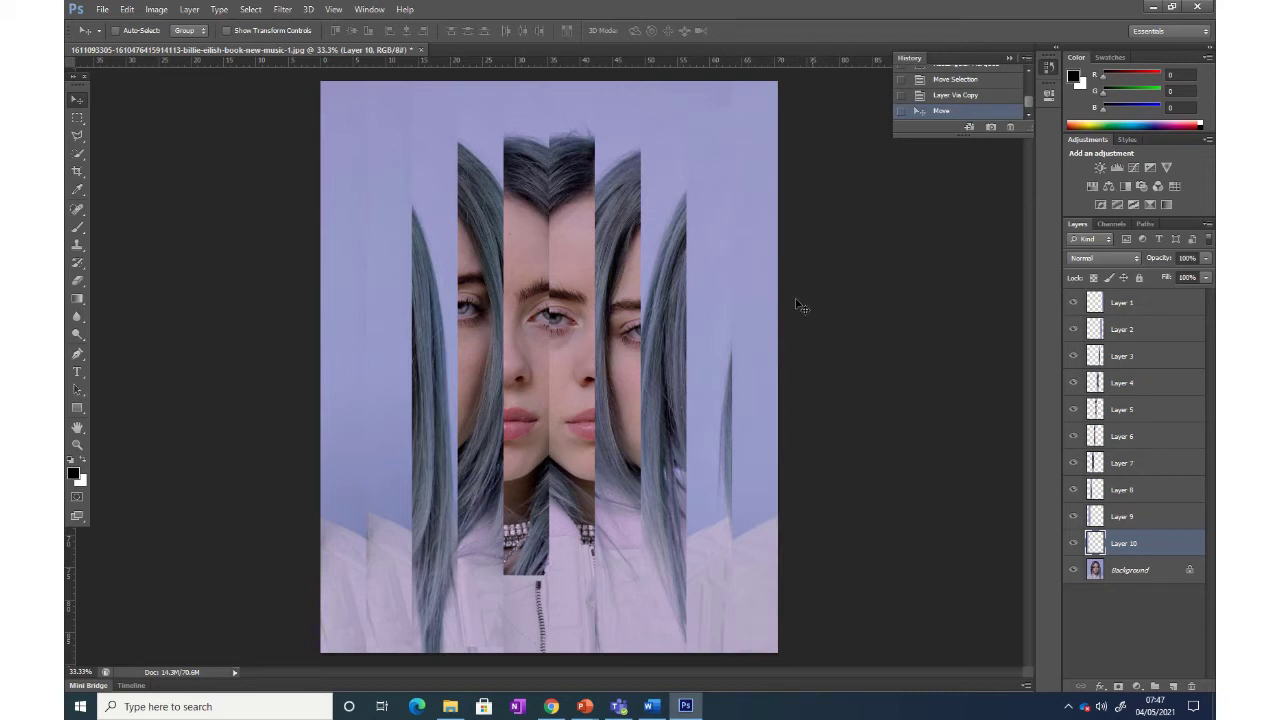
{"action": "key", "text": "super+shift+s"}
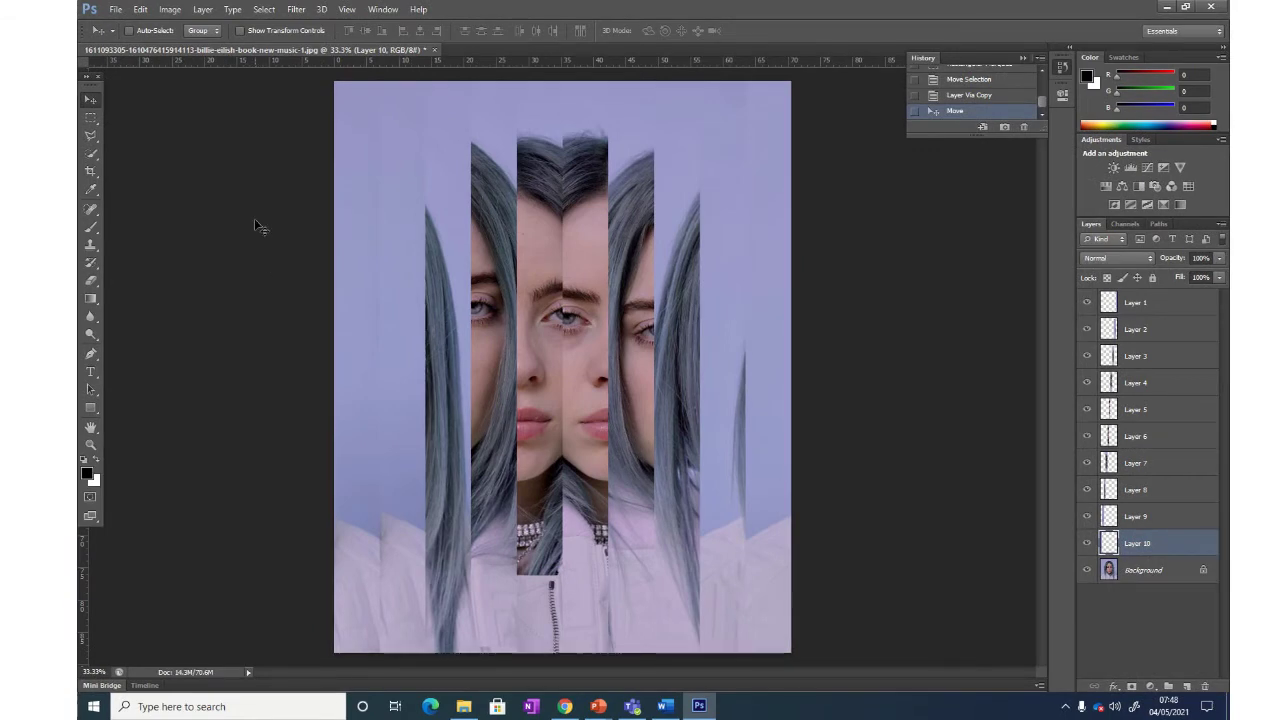
Step: Start saving a copy of the sliced portrait in JPEG format, and decline to replace the existing file
{"action": "left_click", "coordinate": [115, 10]}
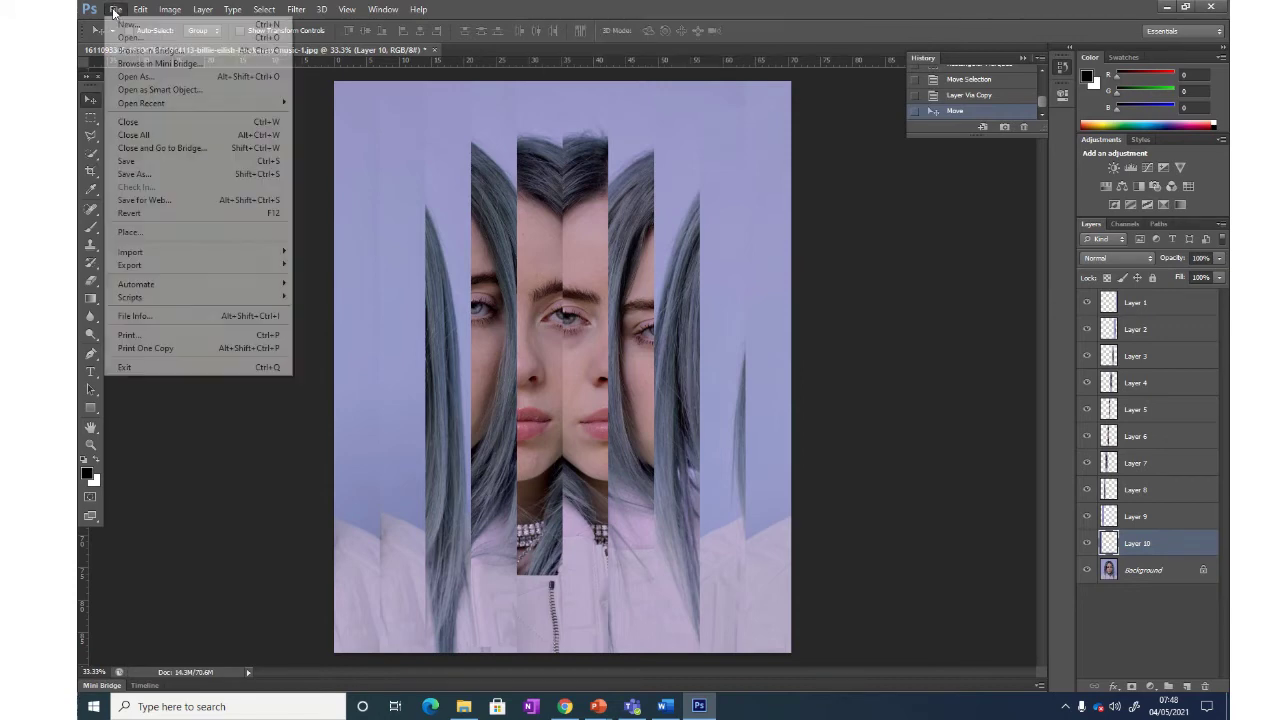
{"action": "left_click", "coordinate": [135, 174]}
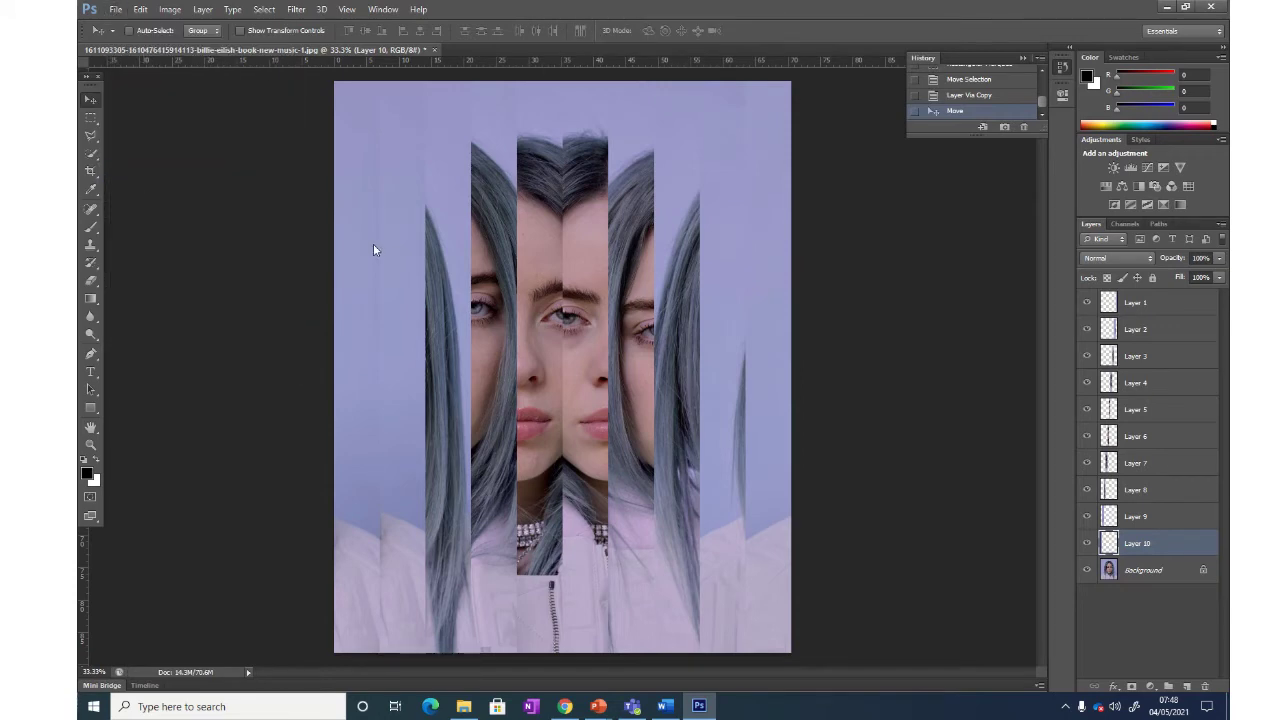
{"action": "left_click", "coordinate": [650, 391]}
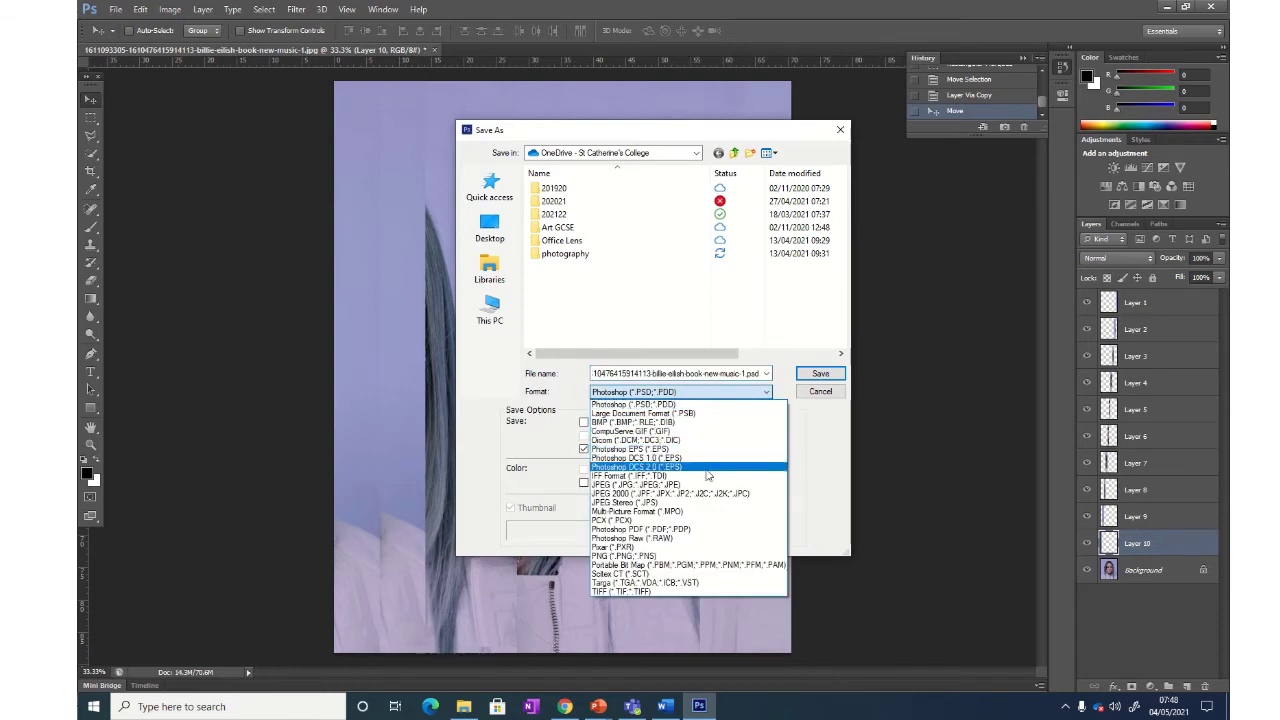
{"action": "left_click", "coordinate": [708, 487]}
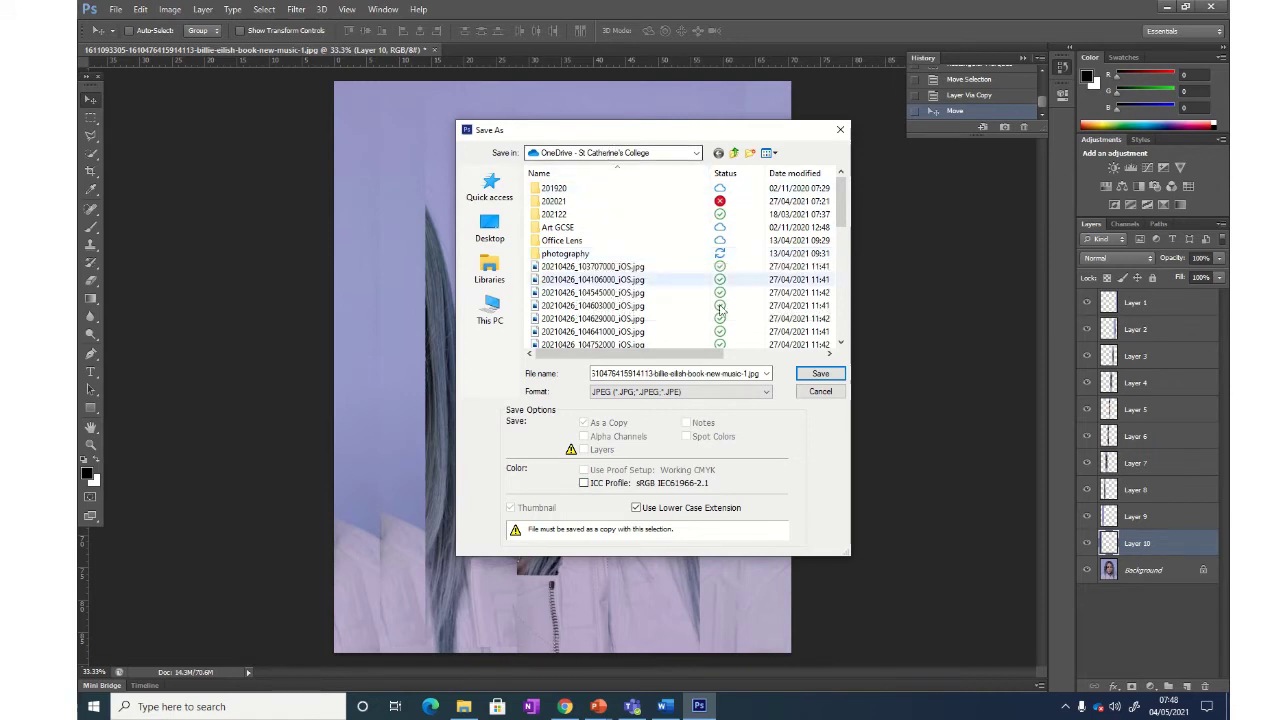
{"action": "left_click", "coordinate": [820, 375]}
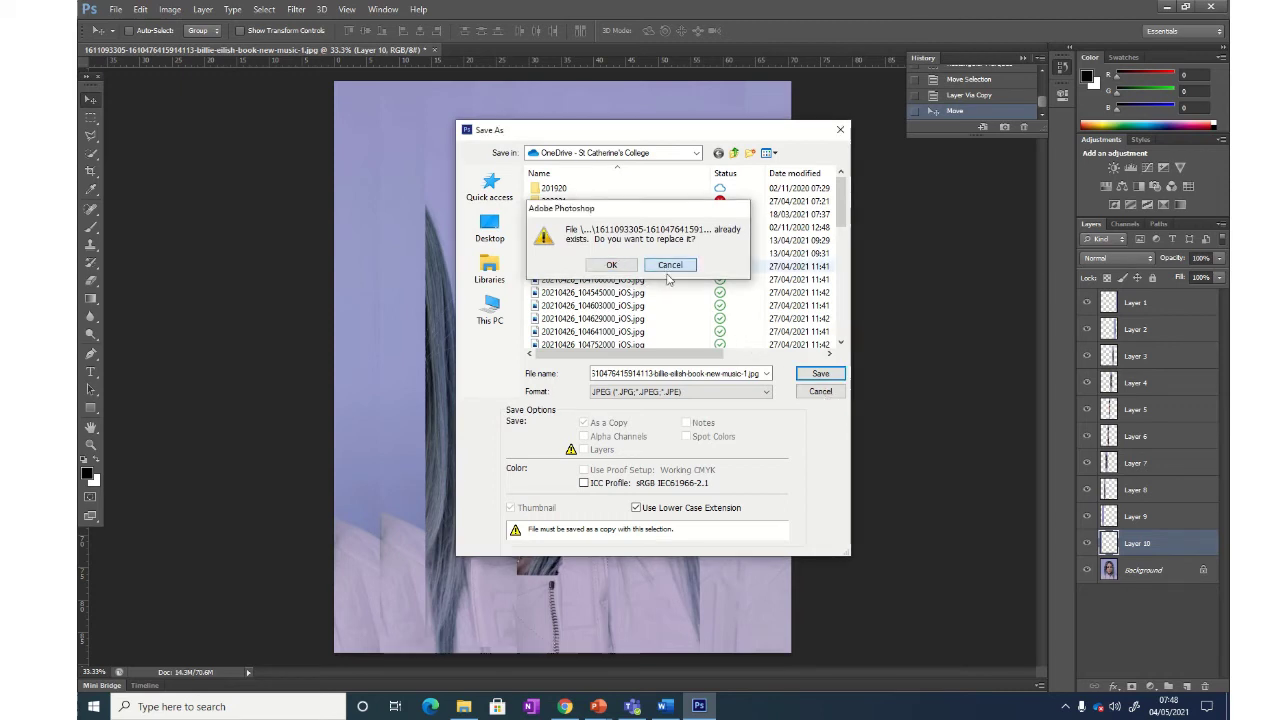
{"action": "left_click", "coordinate": [668, 265]}
Step: Name the JPEG copy billie 2 and save it at High quality 6 with the Progressive format option
{"action": "double_click", "coordinate": [679, 373]}
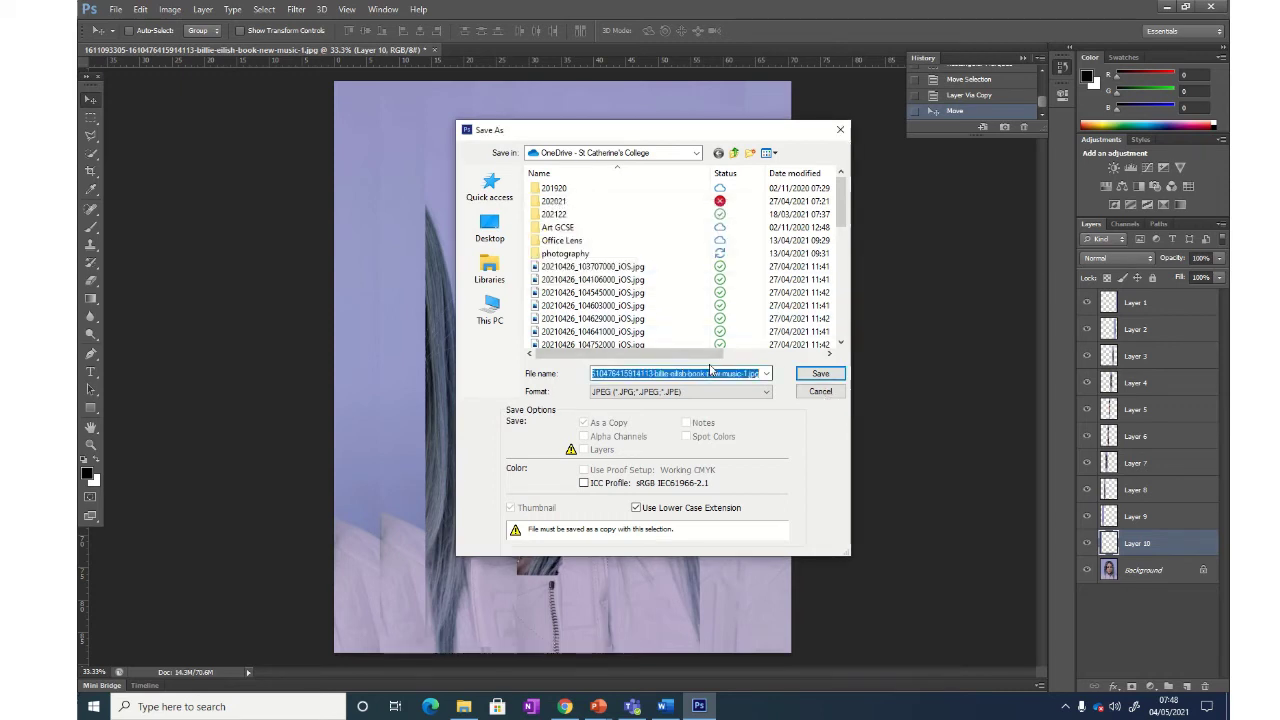
{"action": "type", "text": "billie 2"}
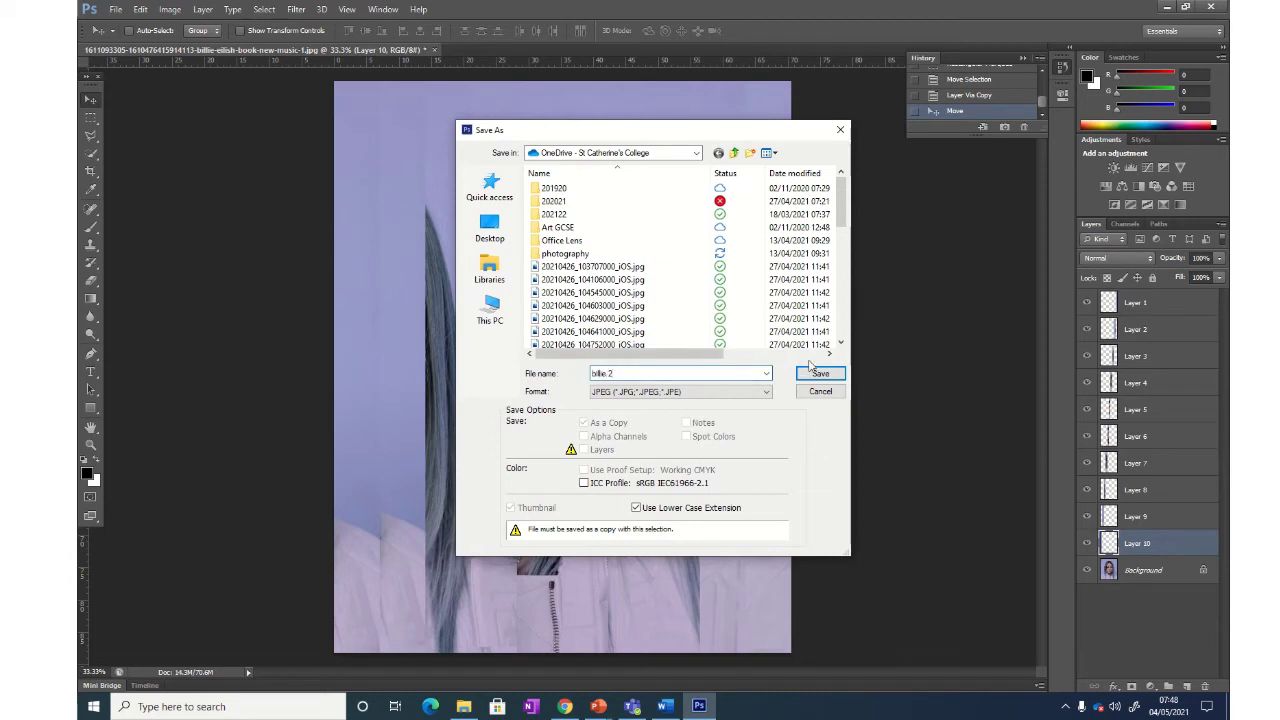
{"action": "left_click", "coordinate": [818, 372]}
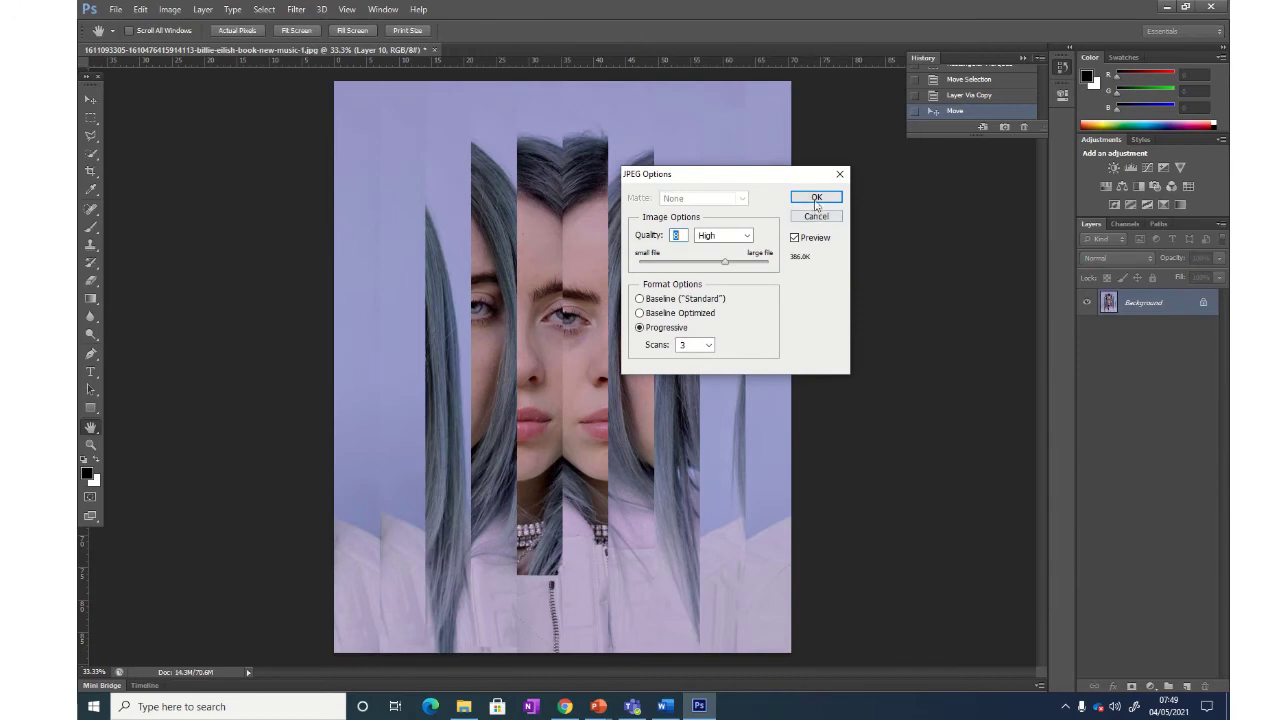
{"action": "left_click", "coordinate": [816, 197]}
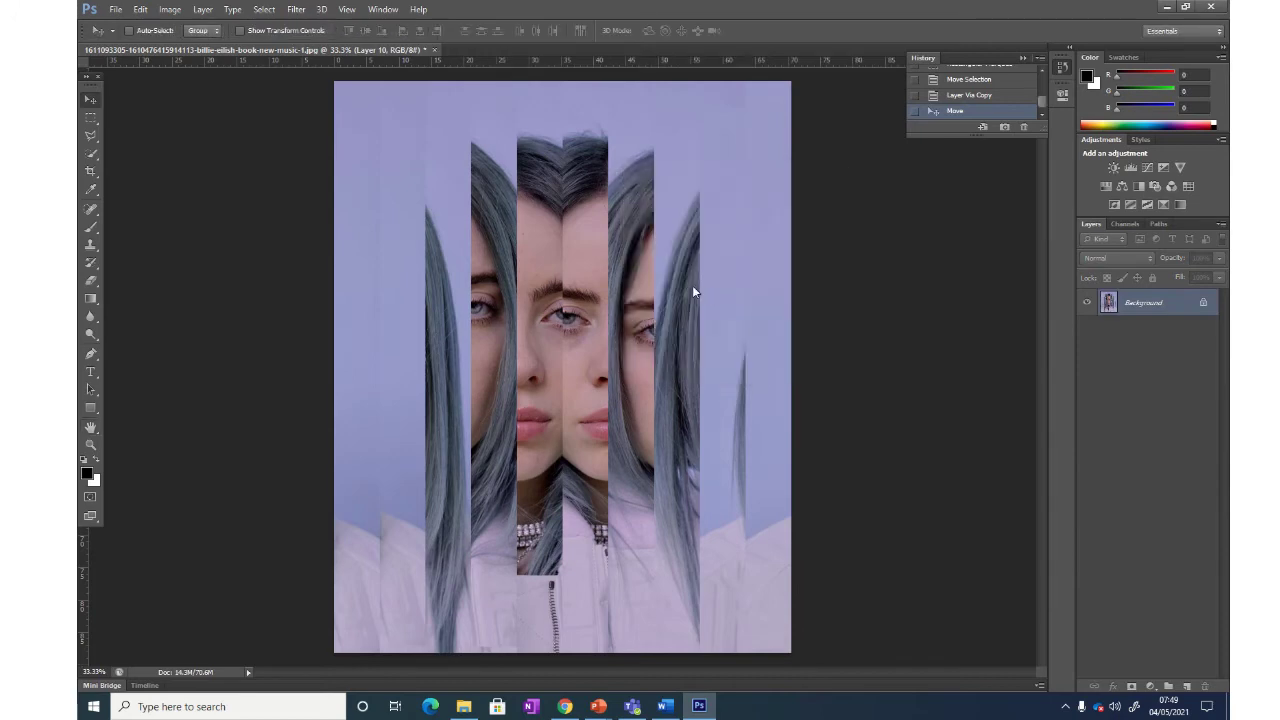
Step: Switch to File Explorer and locate billie 2.jpg in the college OneDrive folder
{"action": "left_click", "coordinate": [472, 680]}
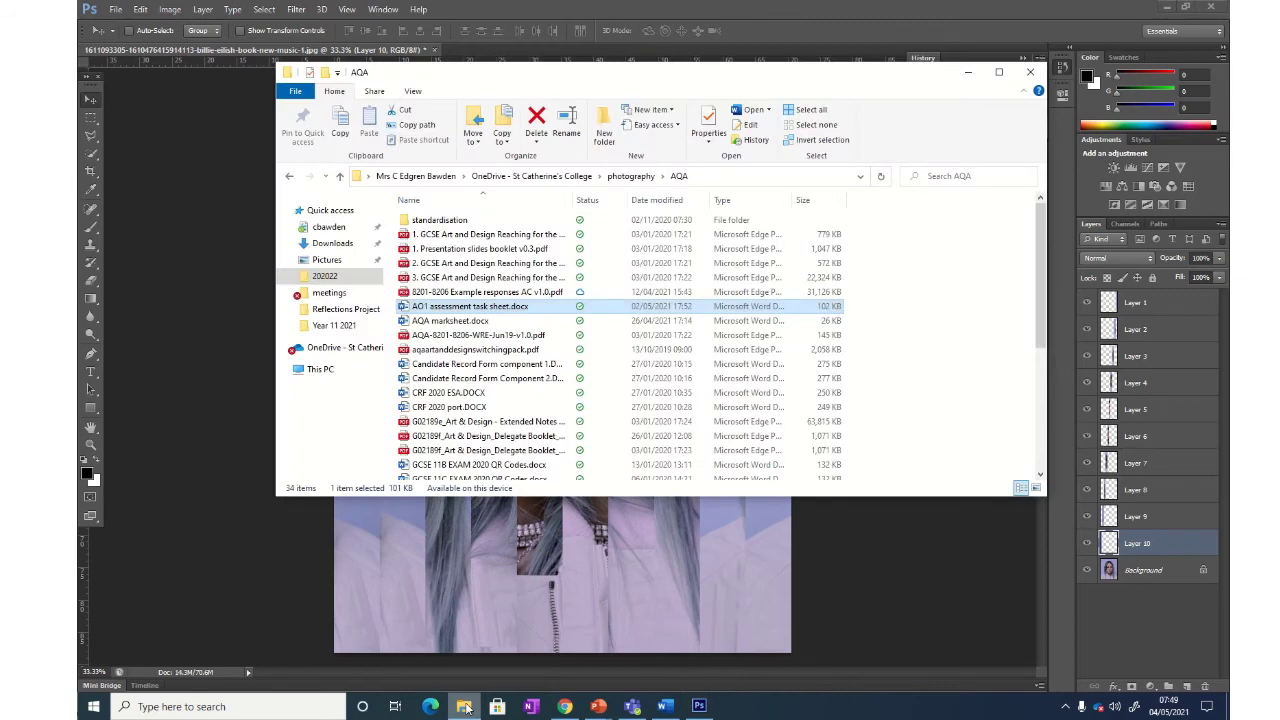
{"action": "left_click", "coordinate": [330, 347]}
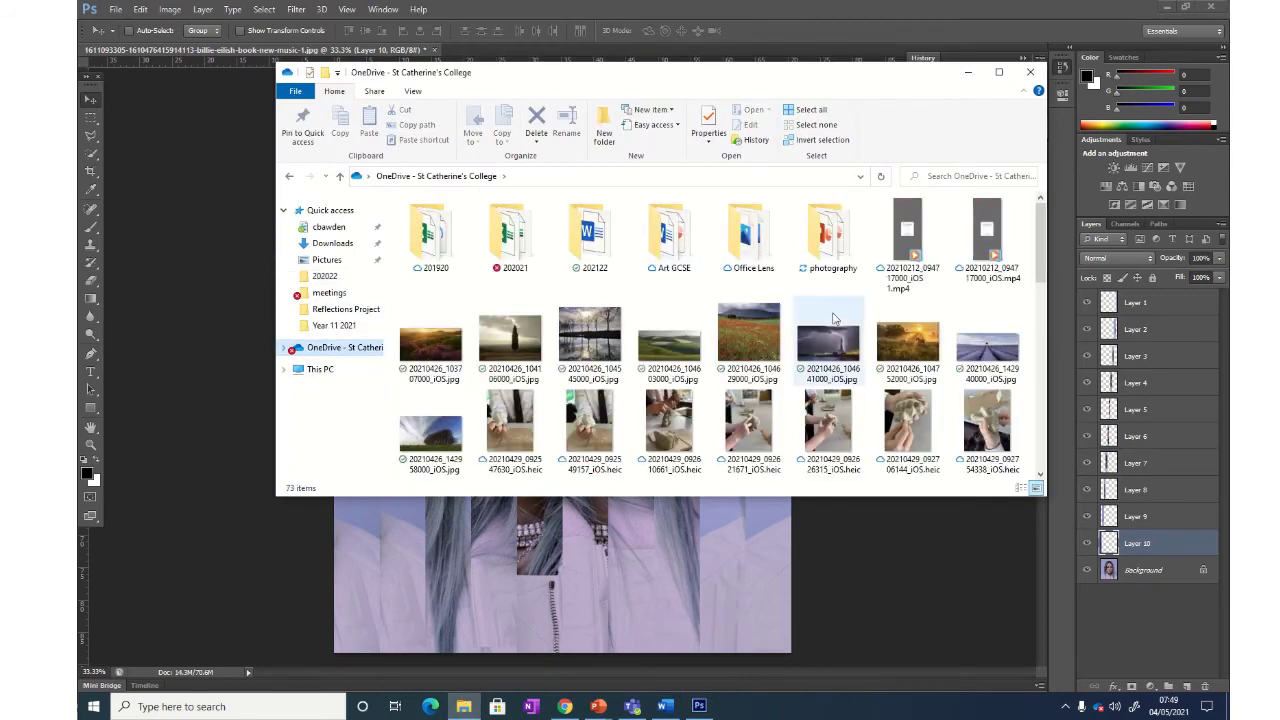
{"action": "scroll", "coordinate": [789, 368], "scroll_direction": "down", "scroll_amount": 3}
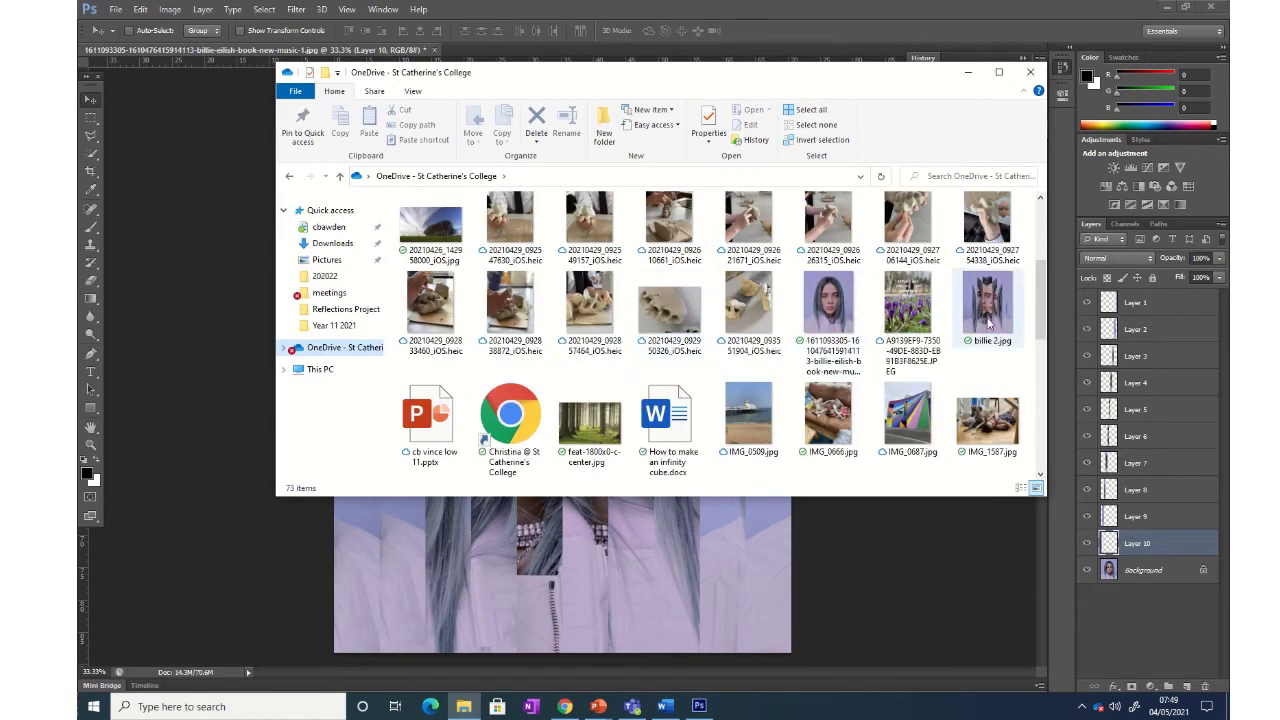
Step: Switch to Teams and open the Reflections Project folder within the General channel's Class Materials files
{"action": "left_click", "coordinate": [631, 706]}
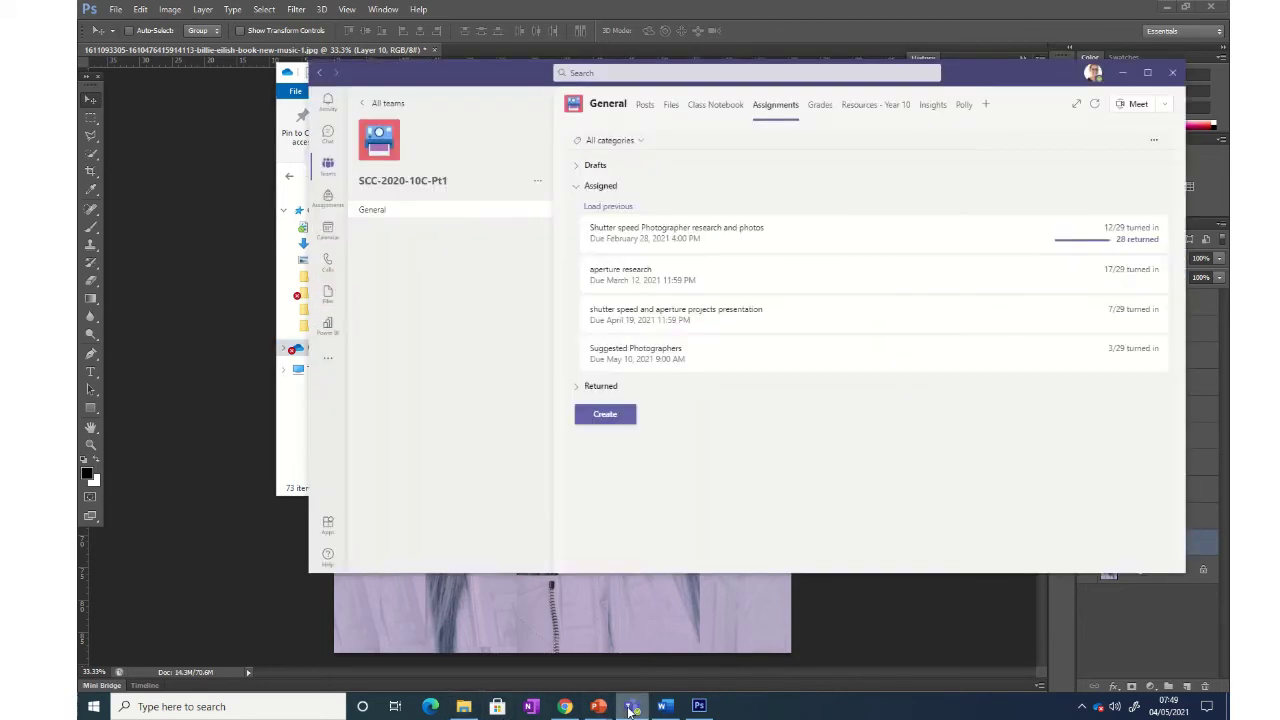
{"action": "left_click", "coordinate": [671, 106]}
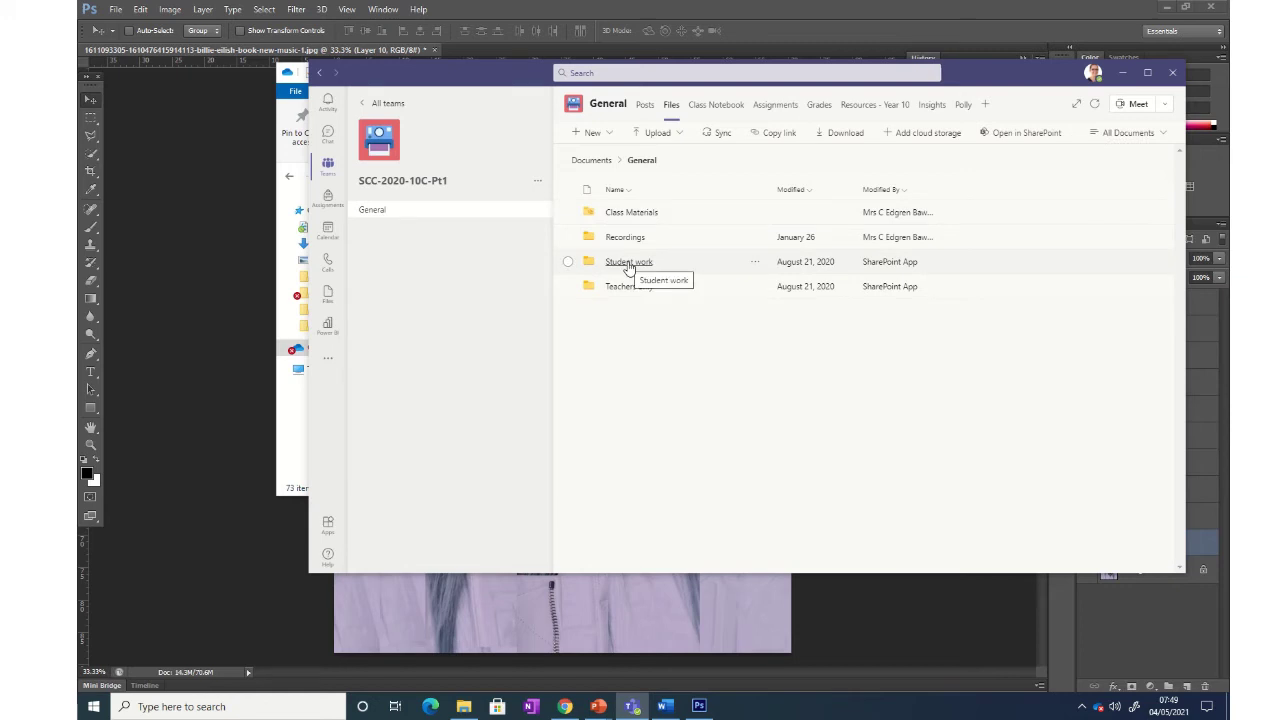
{"action": "left_click", "coordinate": [631, 212]}
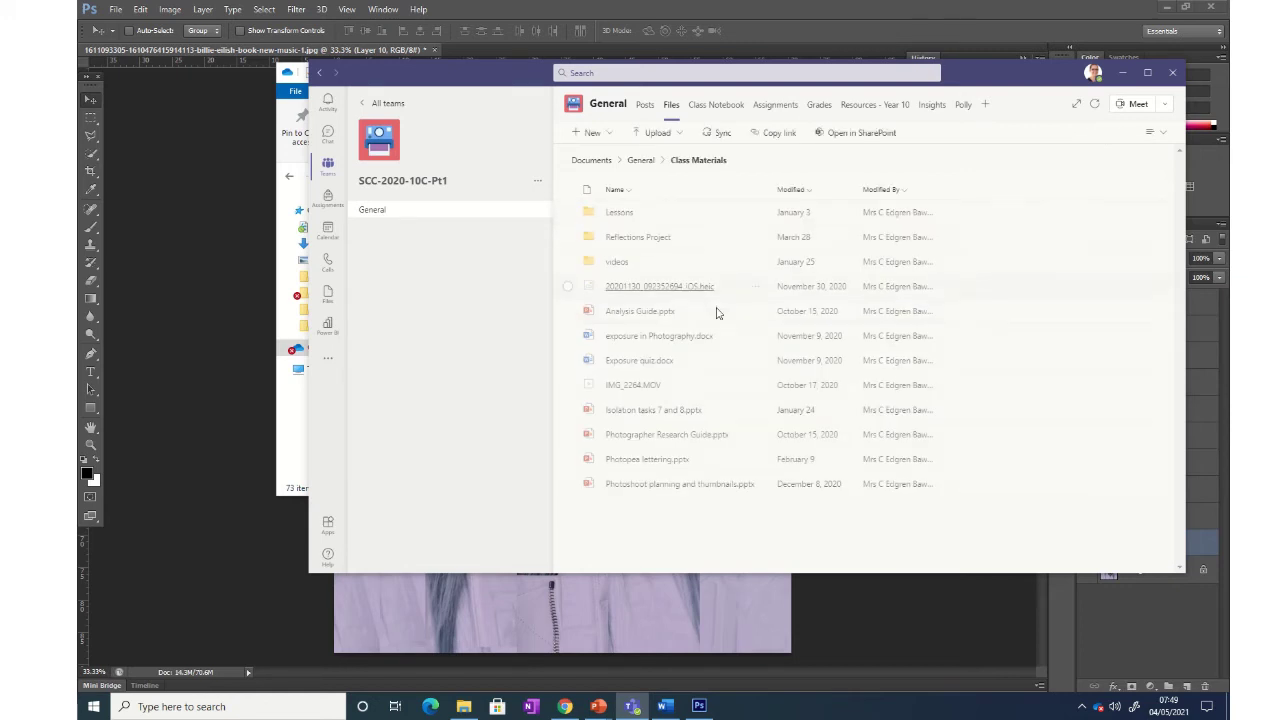
{"action": "left_click", "coordinate": [654, 237]}
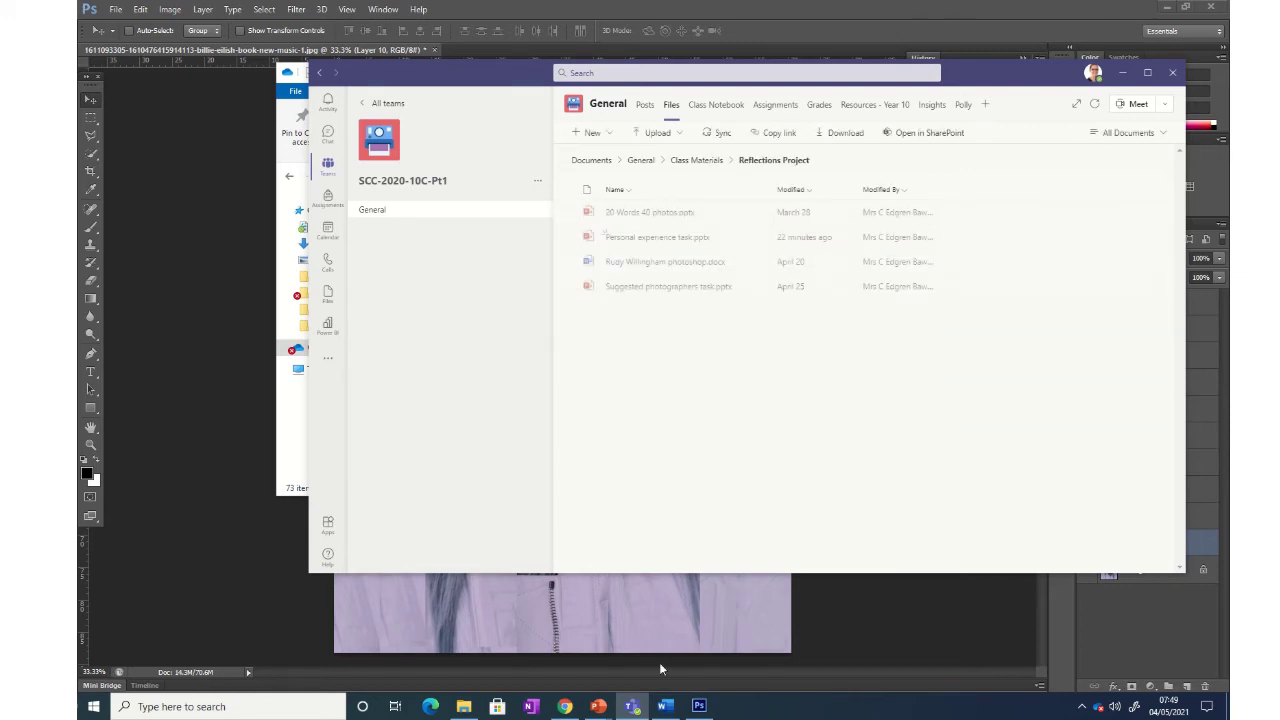
Step: Upload billie 2.jpg from the OneDrive folder to the Reflections Project folder in Teams
{"action": "left_click", "coordinate": [464, 706]}
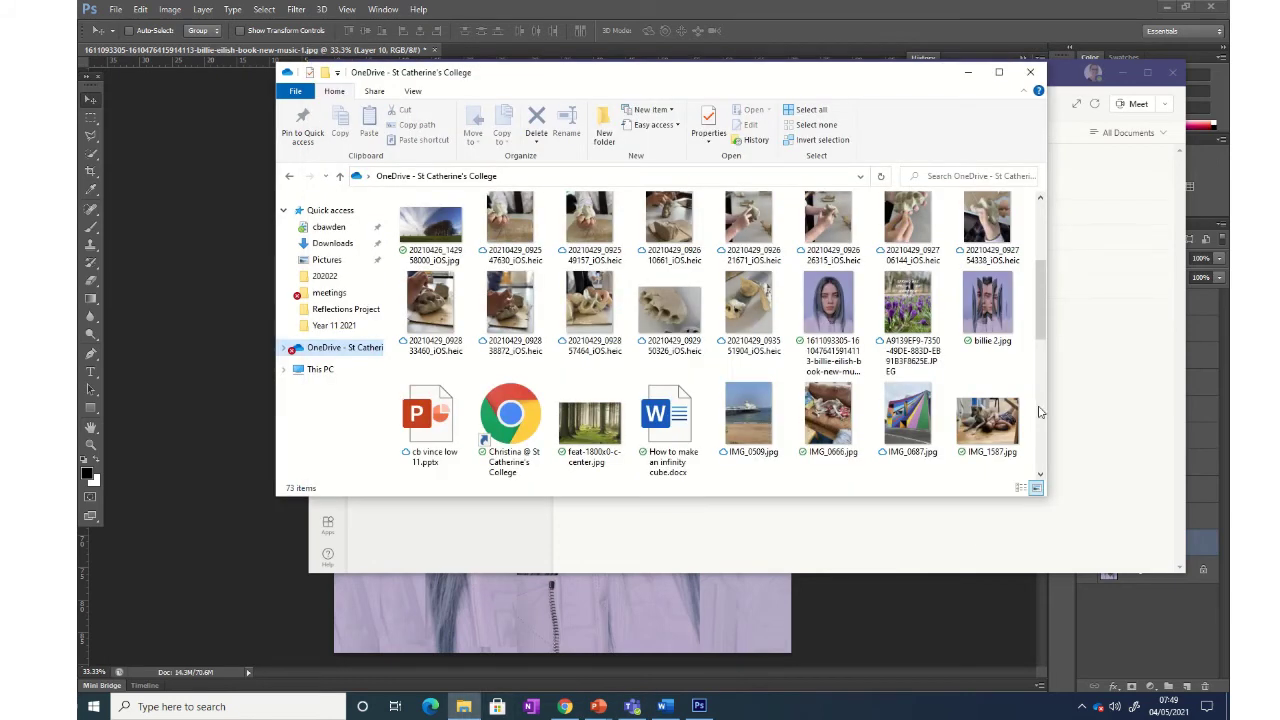
{"action": "left_click_drag", "start_coordinate": [987, 305], "coordinate": [1106, 428]}
{"action": "left_click", "coordinate": [1042, 567]}
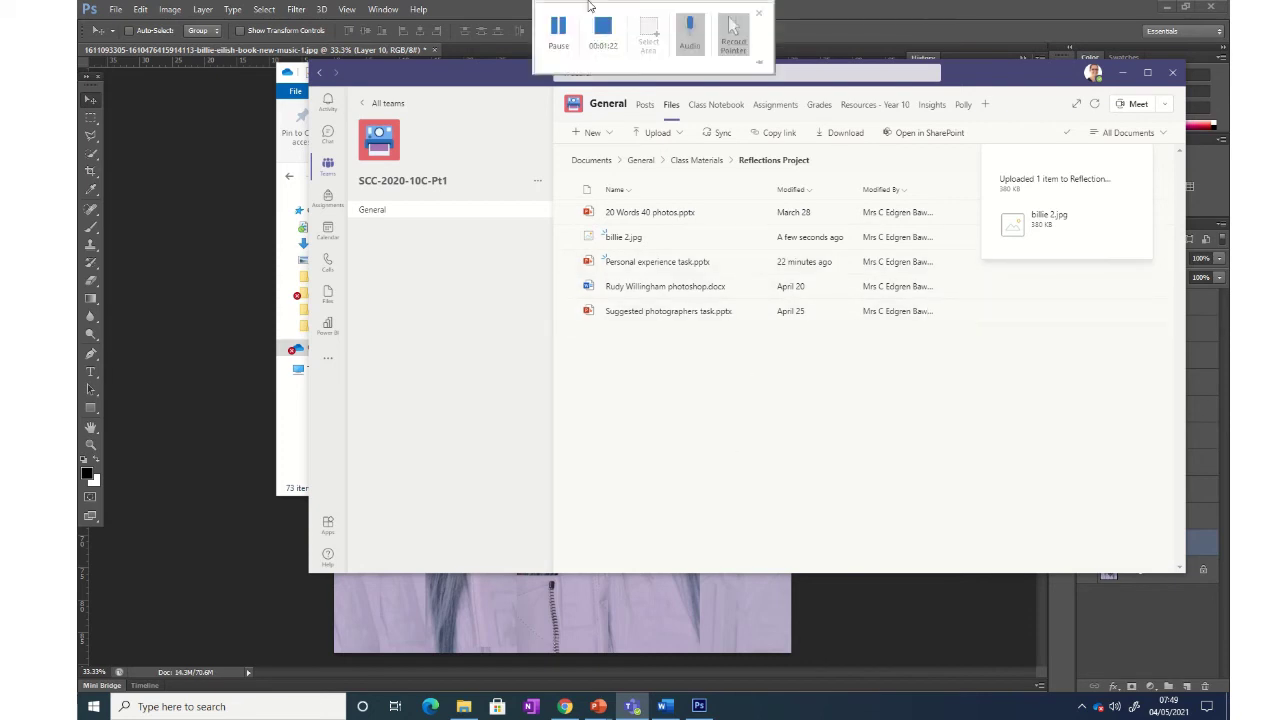
{"action": "left_click", "coordinate": [603, 25]}
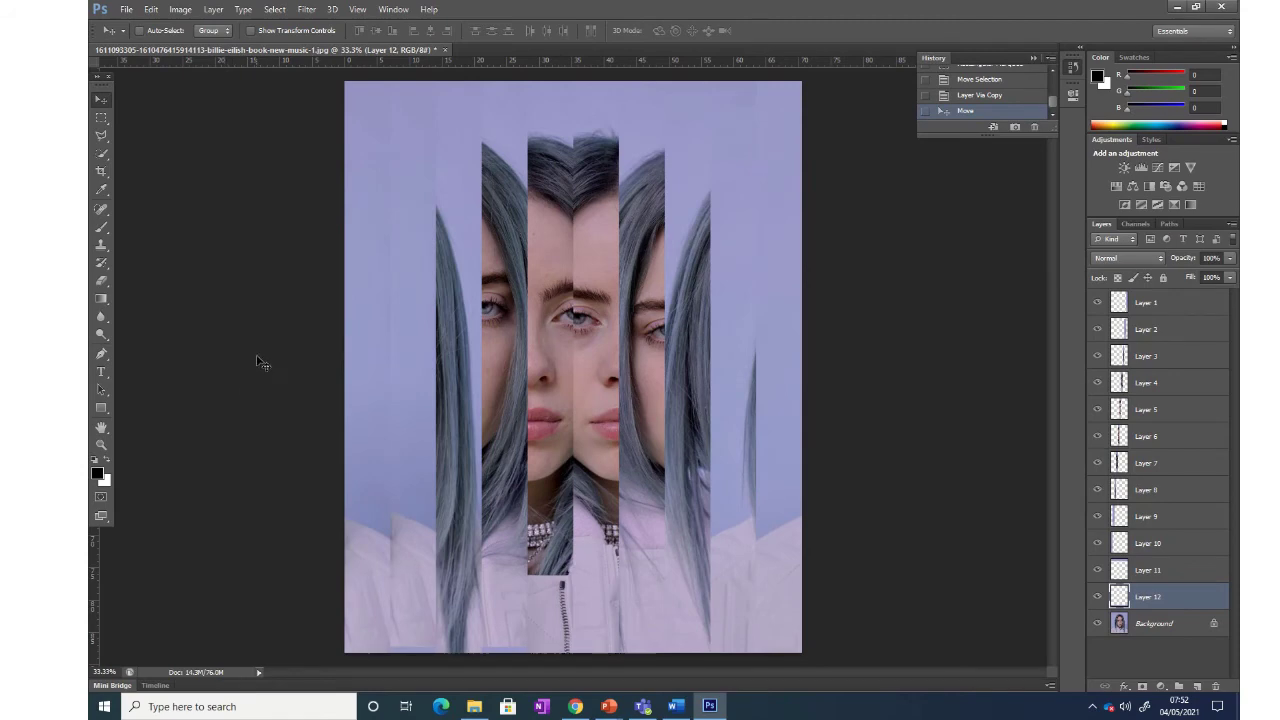
Step: In Photoshop, merge Layer 12 down into the Background, and merge all visible layers into one
{"action": "left_click", "coordinate": [212, 9]}
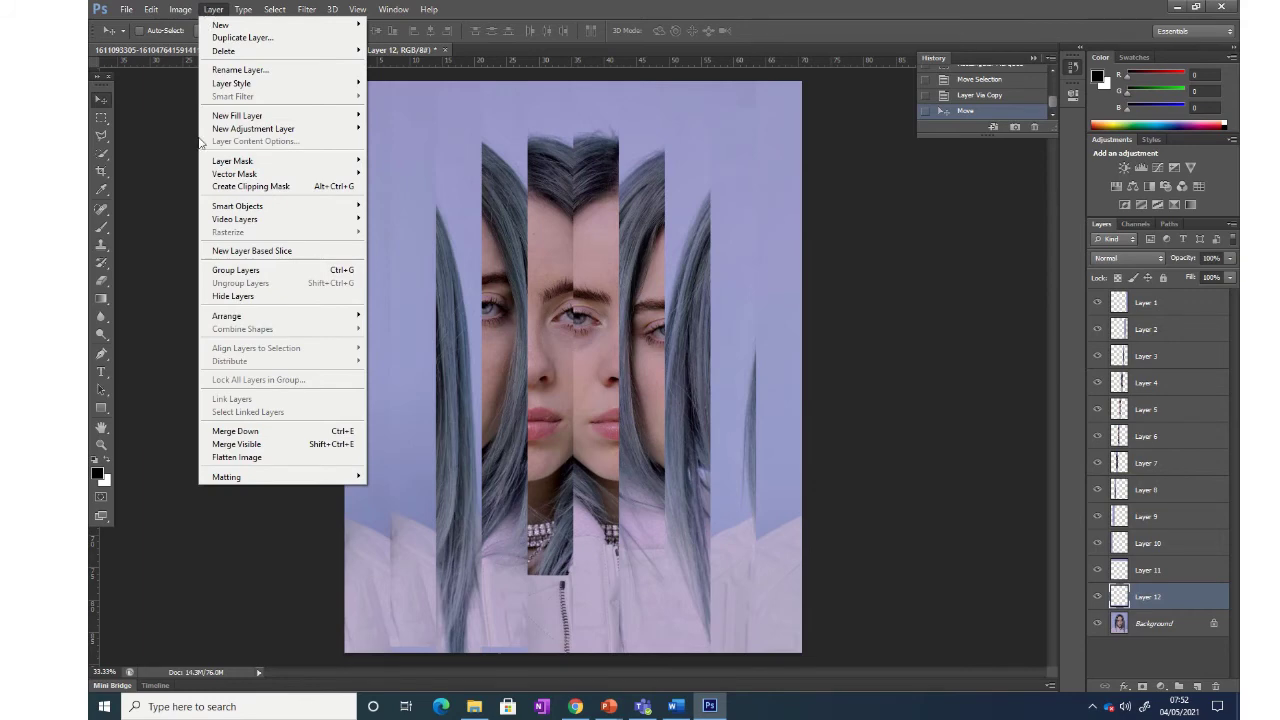
{"action": "left_click", "coordinate": [261, 435]}
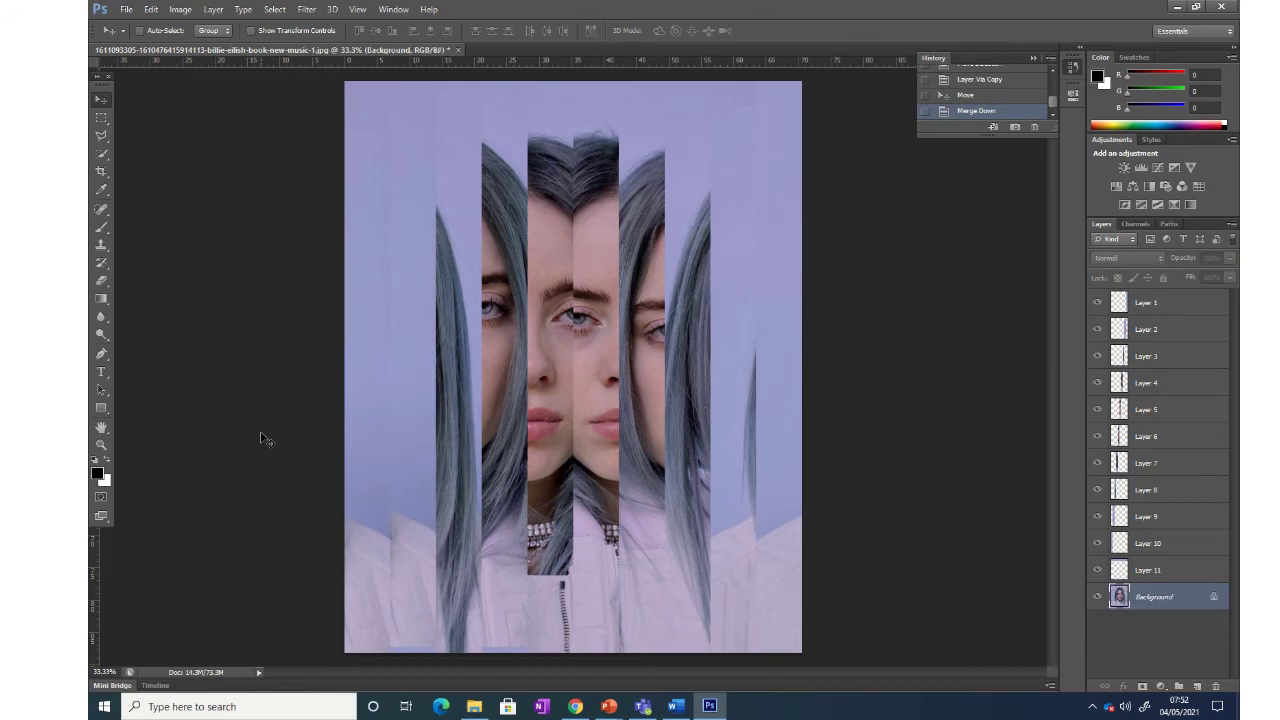
{"action": "left_click", "coordinate": [213, 9]}
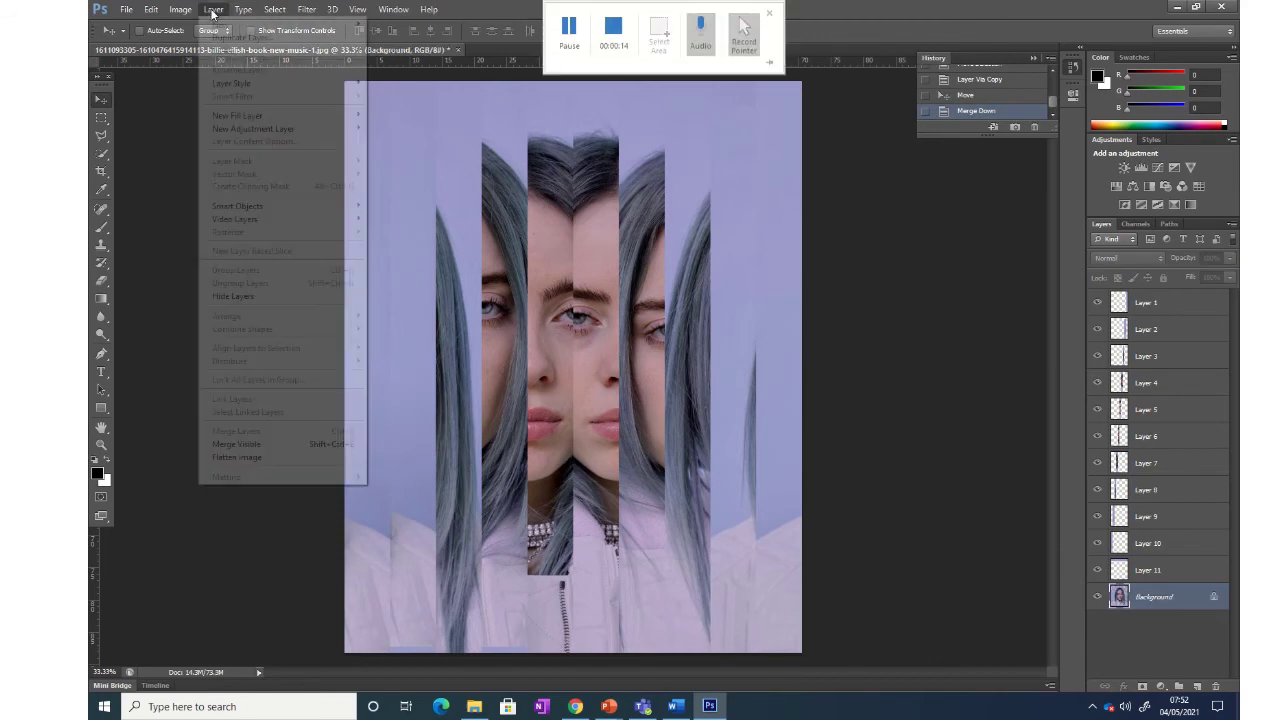
{"action": "left_click", "coordinate": [232, 444]}
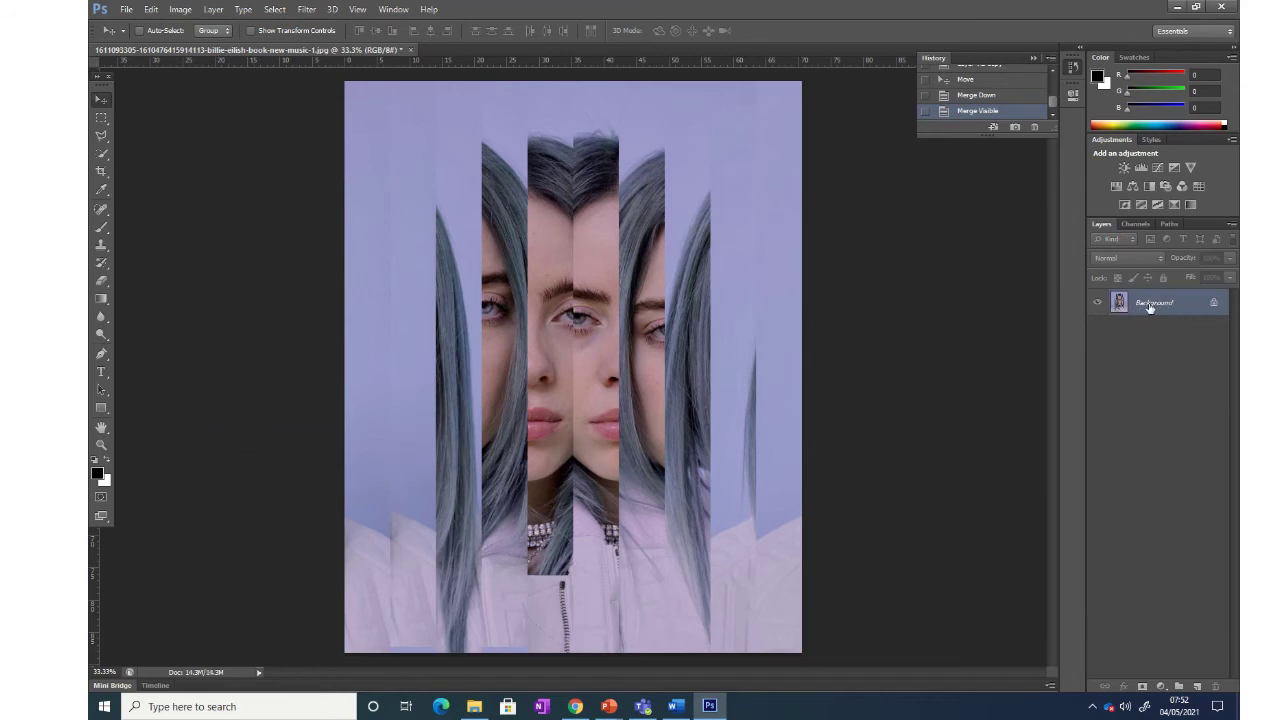
Step: Using a fixed-size 2000 × 250 px rectangular marquee, select the full-width horizontal strip along the portrait's top edge
{"action": "left_click", "coordinate": [100, 118]}
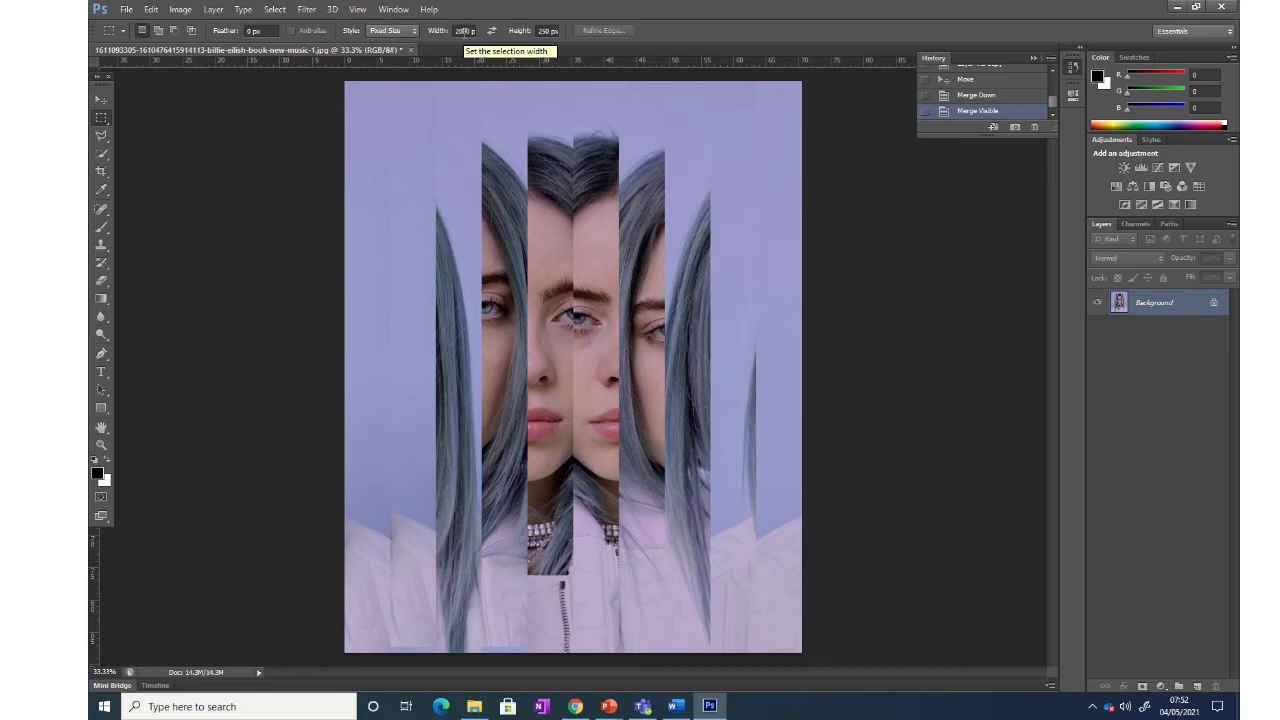
{"action": "left_click", "coordinate": [463, 31]}
{"action": "left_click", "coordinate": [548, 31]}
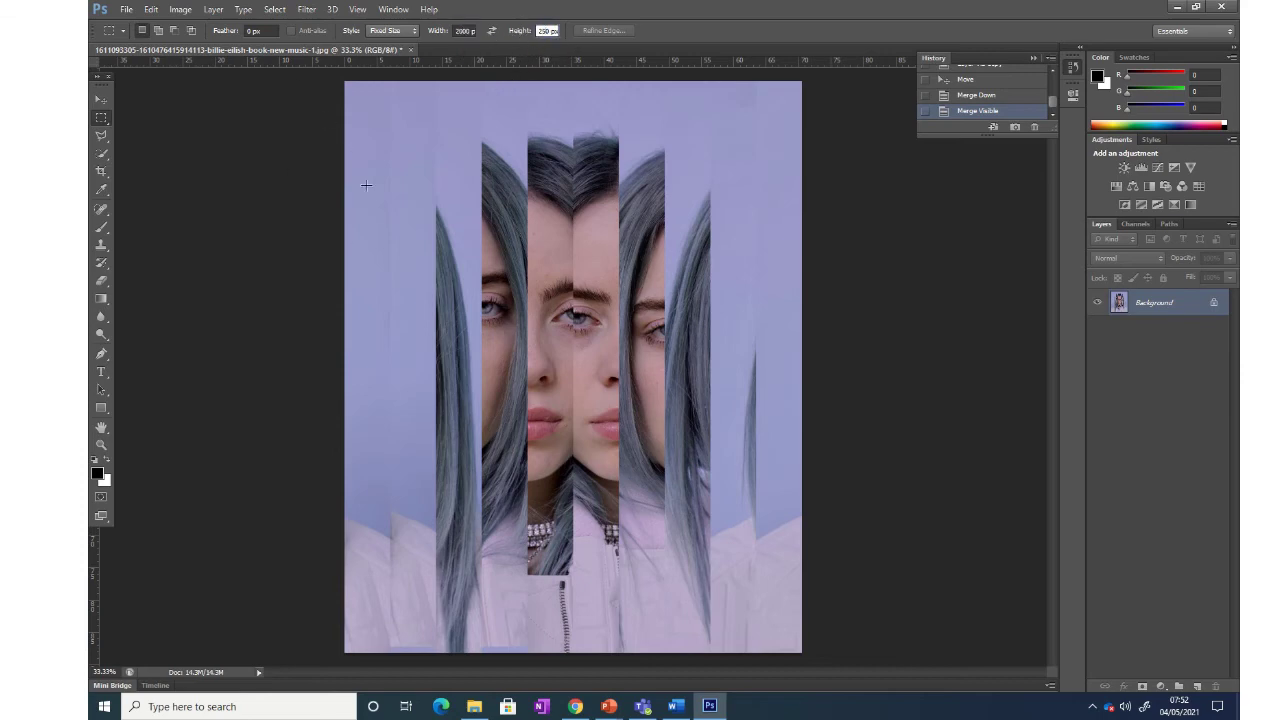
{"action": "left_click", "coordinate": [402, 126]}
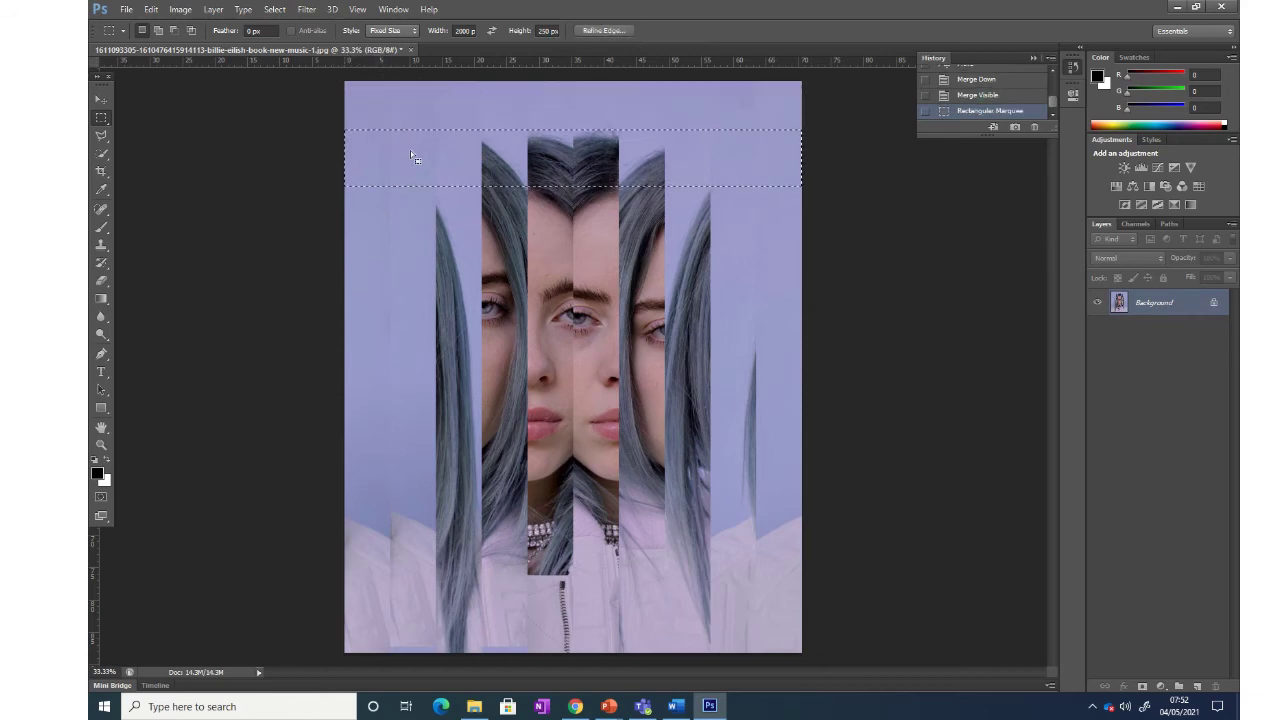
{"action": "left_click_drag", "start_coordinate": [410, 155], "coordinate": [406, 110]}
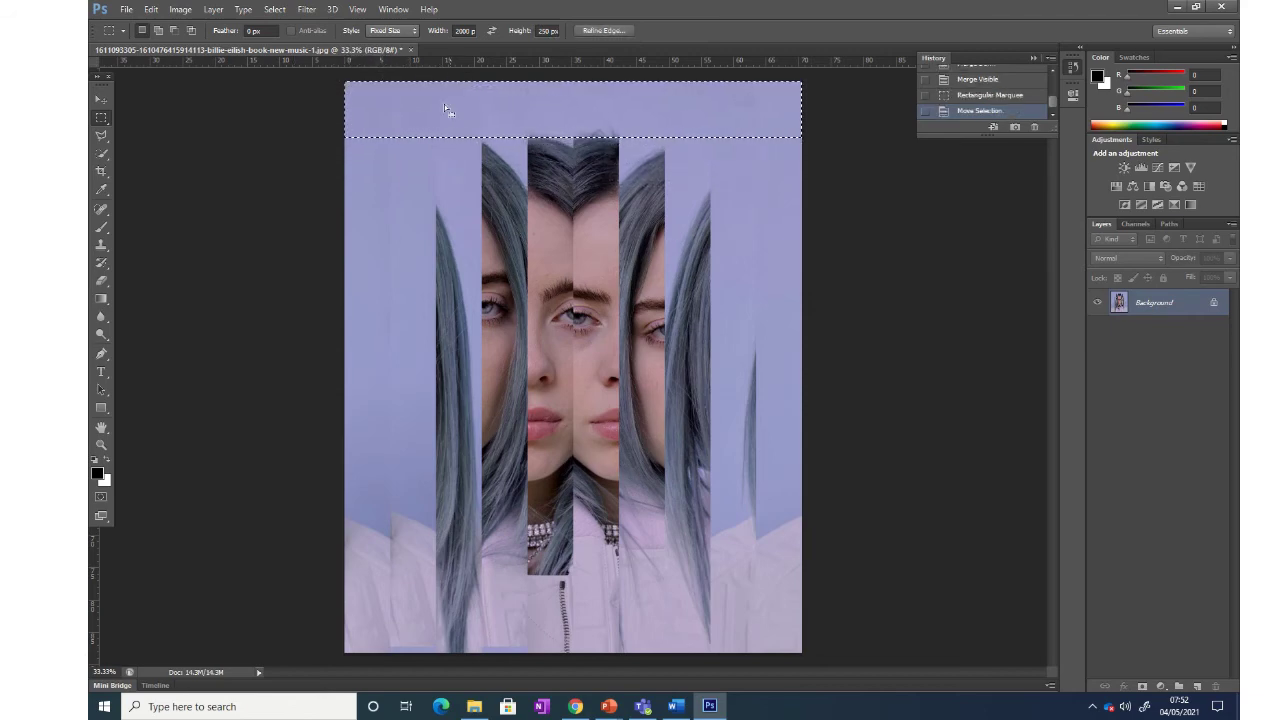
Step: Copy the selected top strip to a new layer placed along the portrait's bottom edge, and reactivate the Background layer
{"action": "right_click", "coordinate": [420, 110]}
{"action": "left_click", "coordinate": [533, 217]}
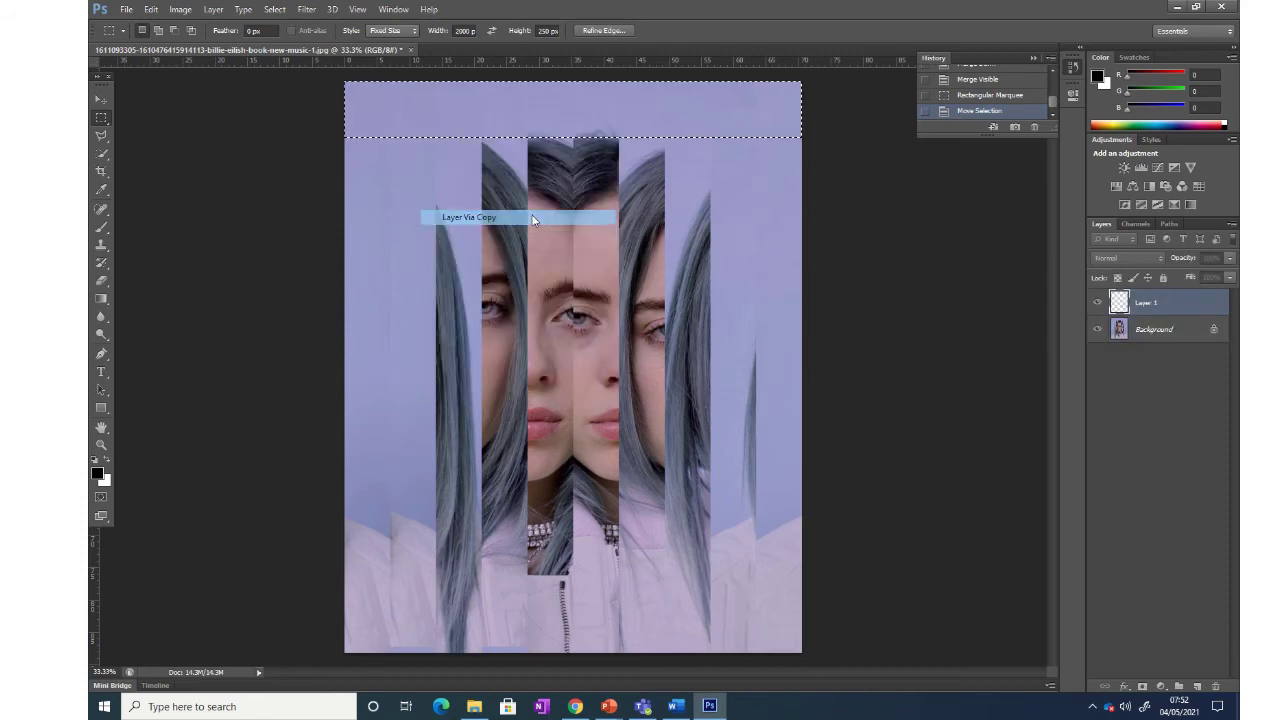
{"action": "left_click", "coordinate": [100, 101]}
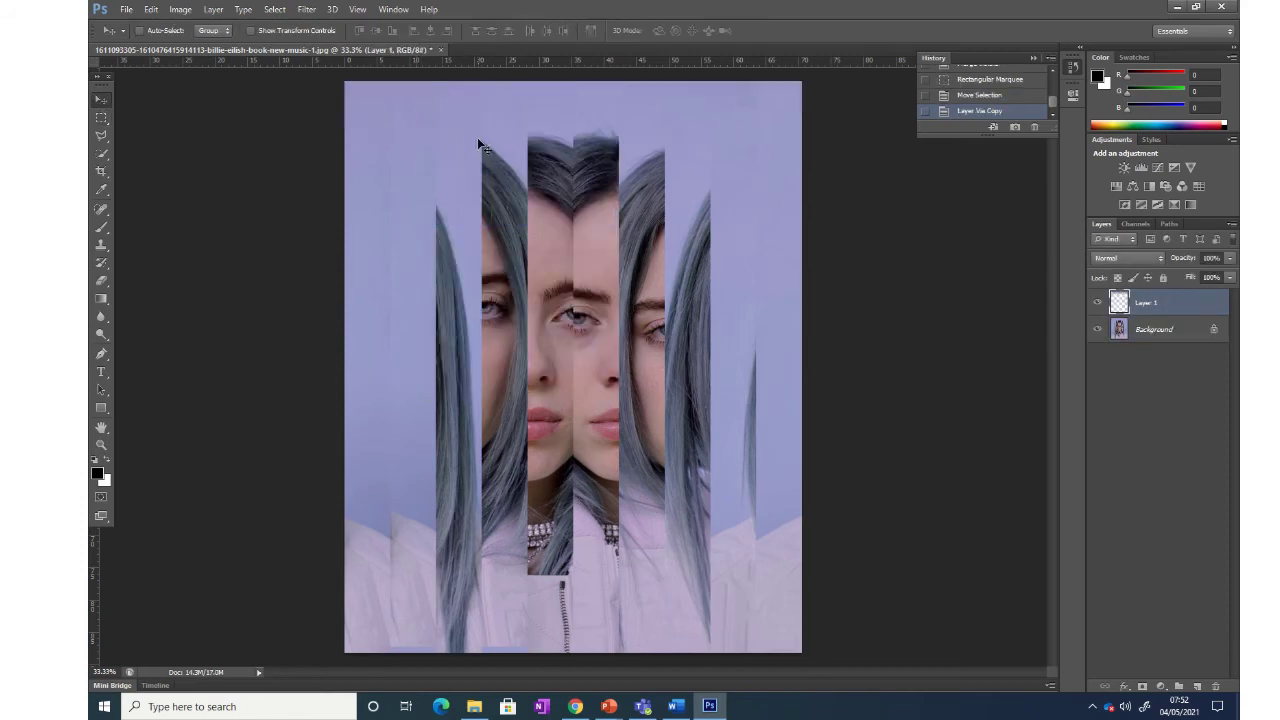
{"action": "left_click_drag", "start_coordinate": [462, 125], "coordinate": [456, 618]}
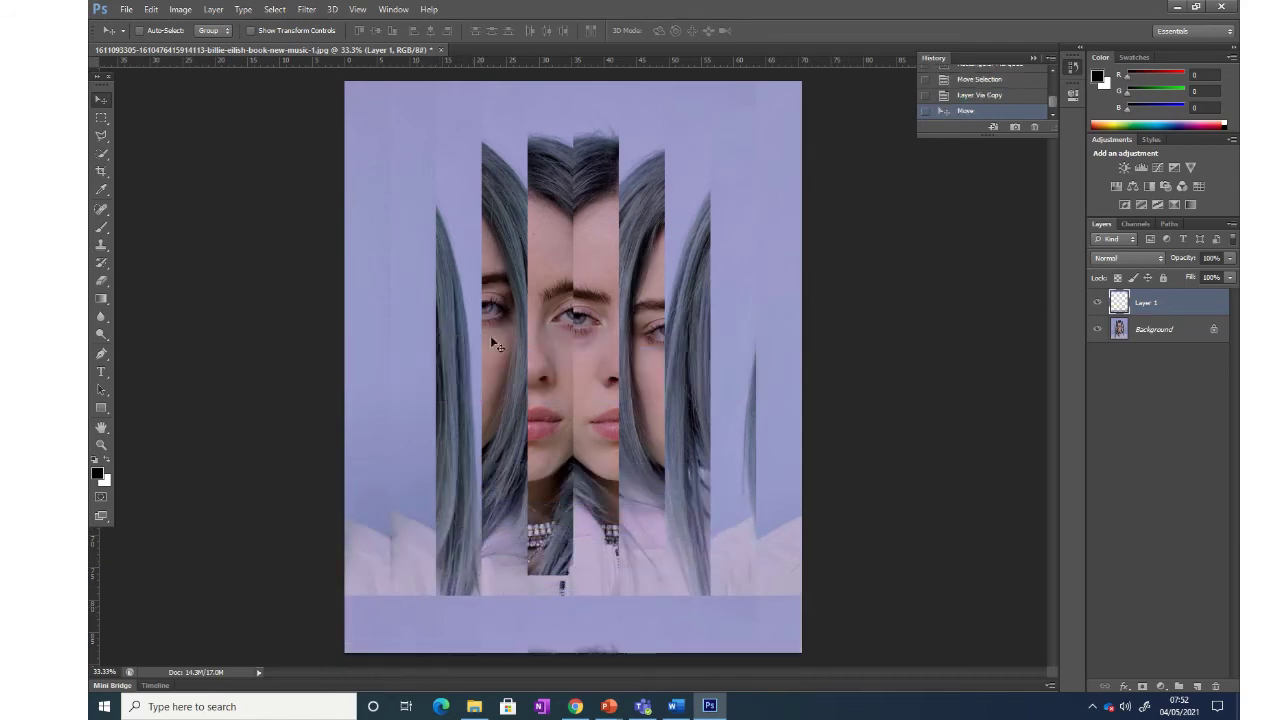
{"action": "left_click", "coordinate": [1142, 330]}
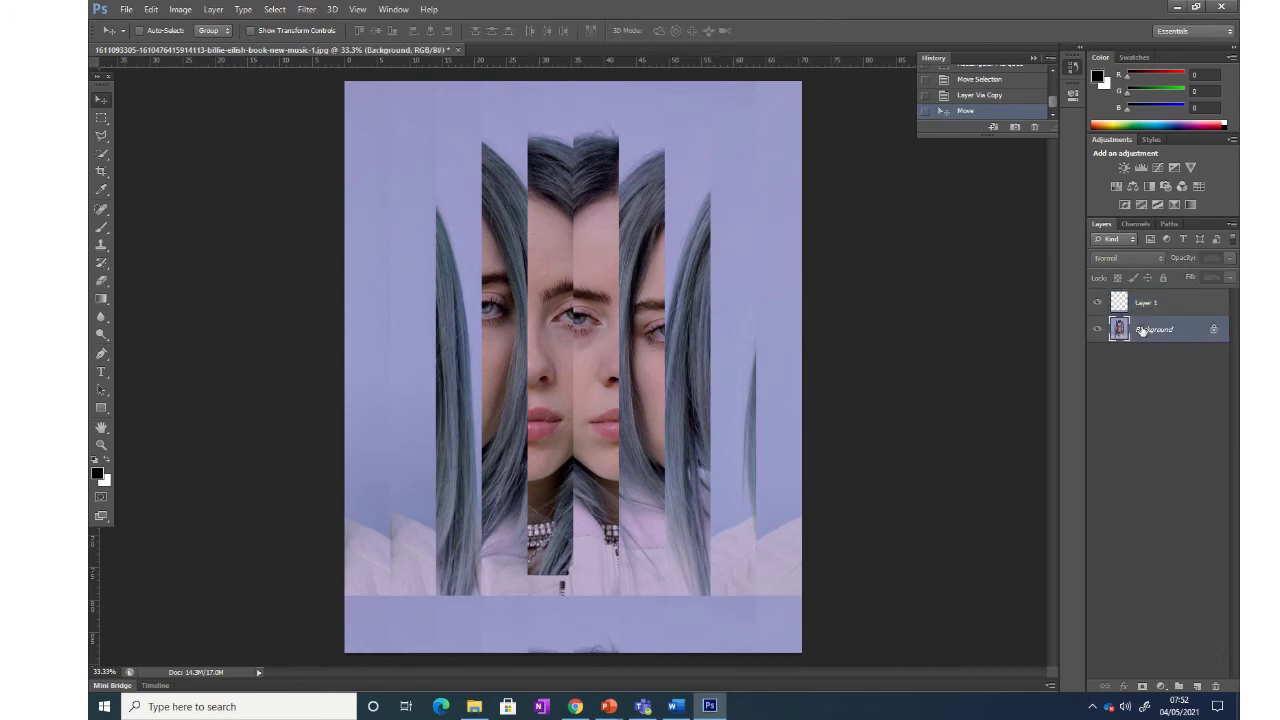
Step: Select the second 2000 × 250 px horizontal strip of the Background, just below the portrait's top strip
{"action": "left_click", "coordinate": [101, 118]}
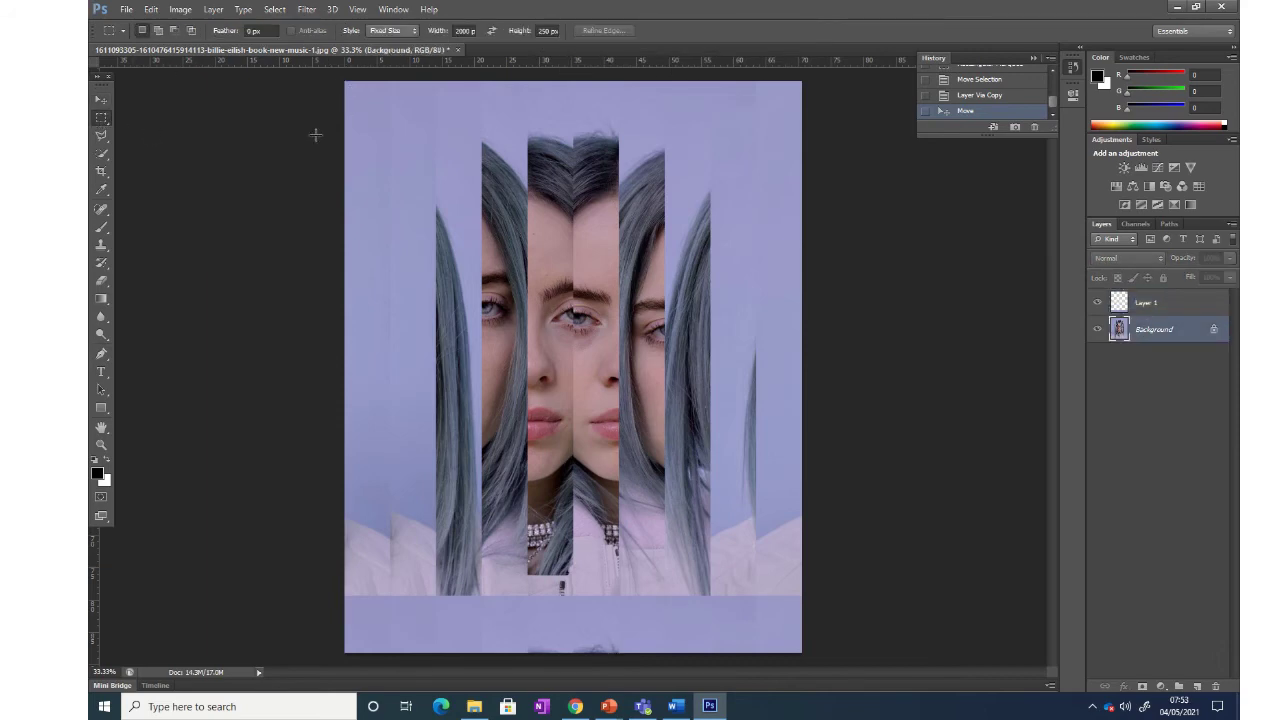
{"action": "left_click_drag", "start_coordinate": [328, 130], "coordinate": [345, 160]}
{"action": "left_click_drag", "start_coordinate": [105, 80], "coordinate": [188, 84]}
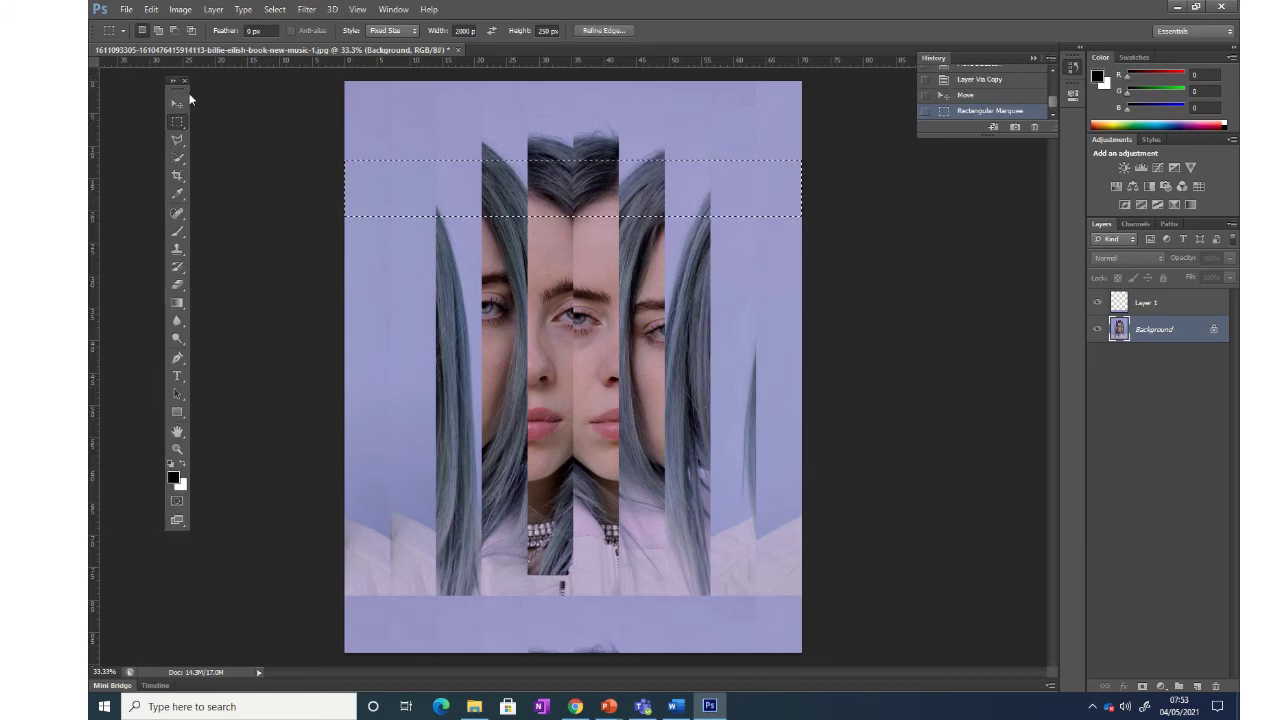
{"action": "left_click_drag", "start_coordinate": [392, 212], "coordinate": [390, 185]}
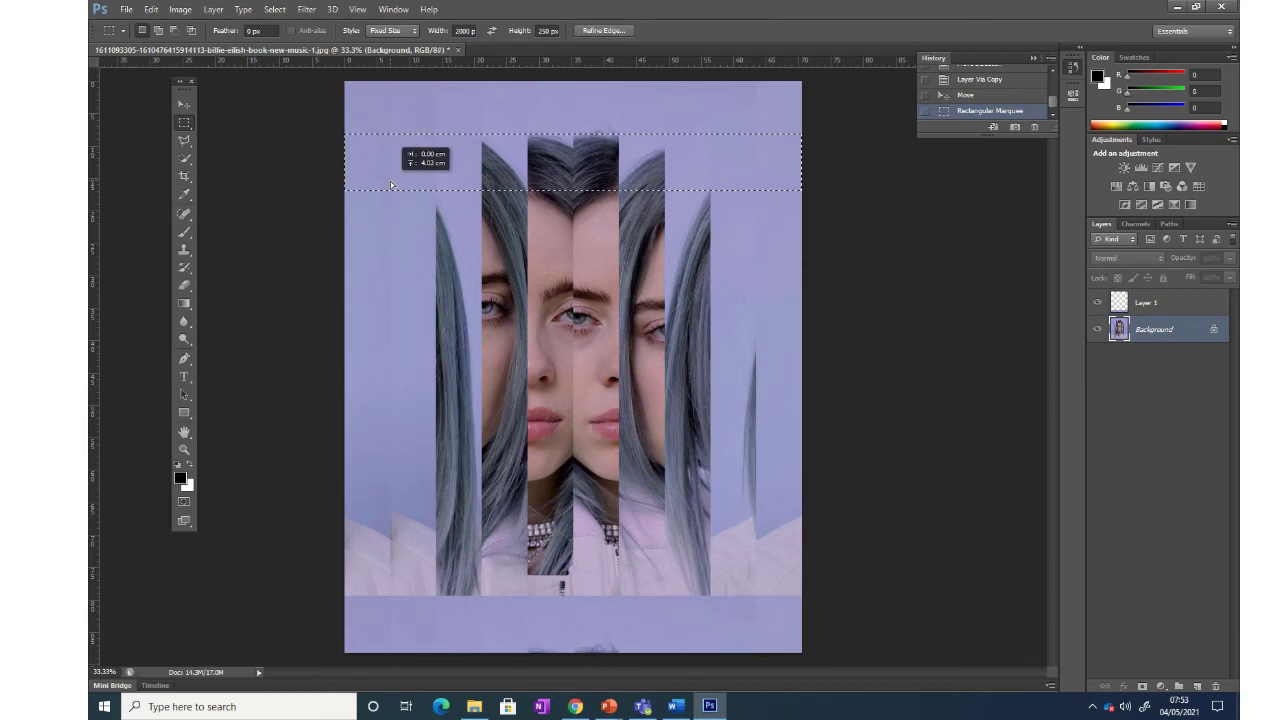
{"action": "left_click_drag", "start_coordinate": [390, 183], "coordinate": [390, 183]}
Step: Copy the selected second strip to a new layer placed directly above the bottom strip, and reactivate the Background layer
{"action": "right_click", "coordinate": [387, 162]}
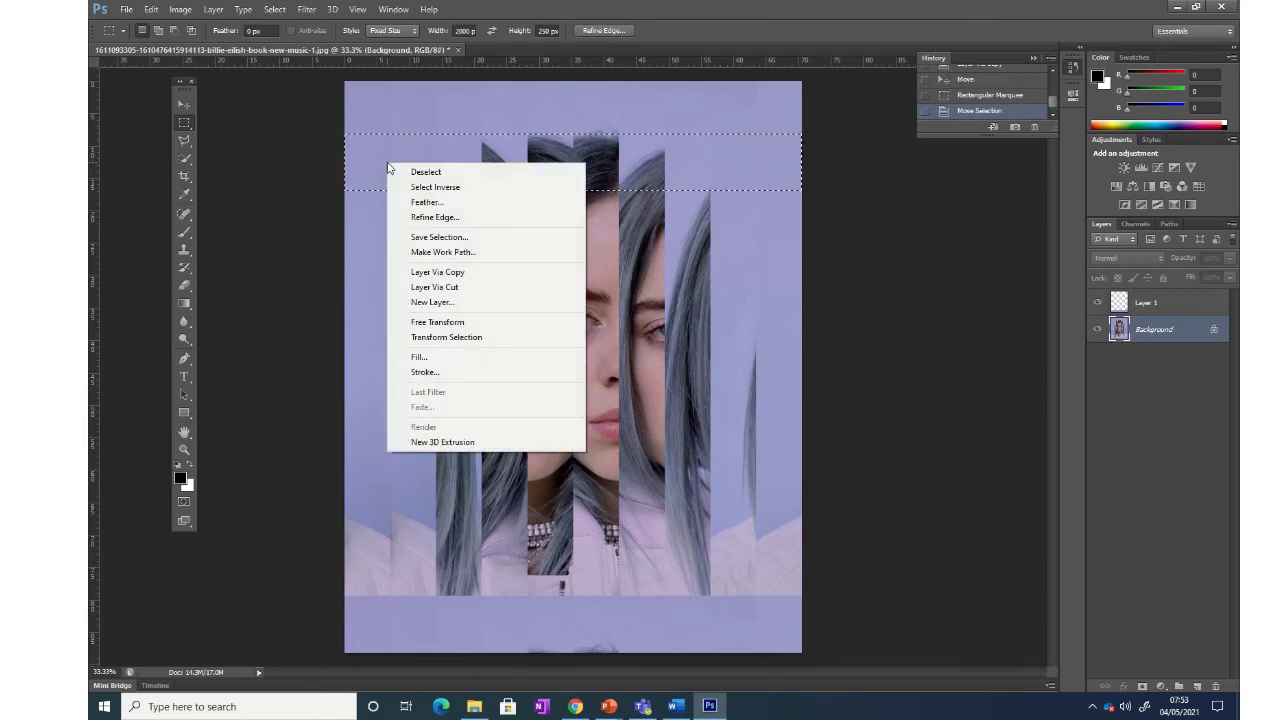
{"action": "left_click", "coordinate": [432, 272]}
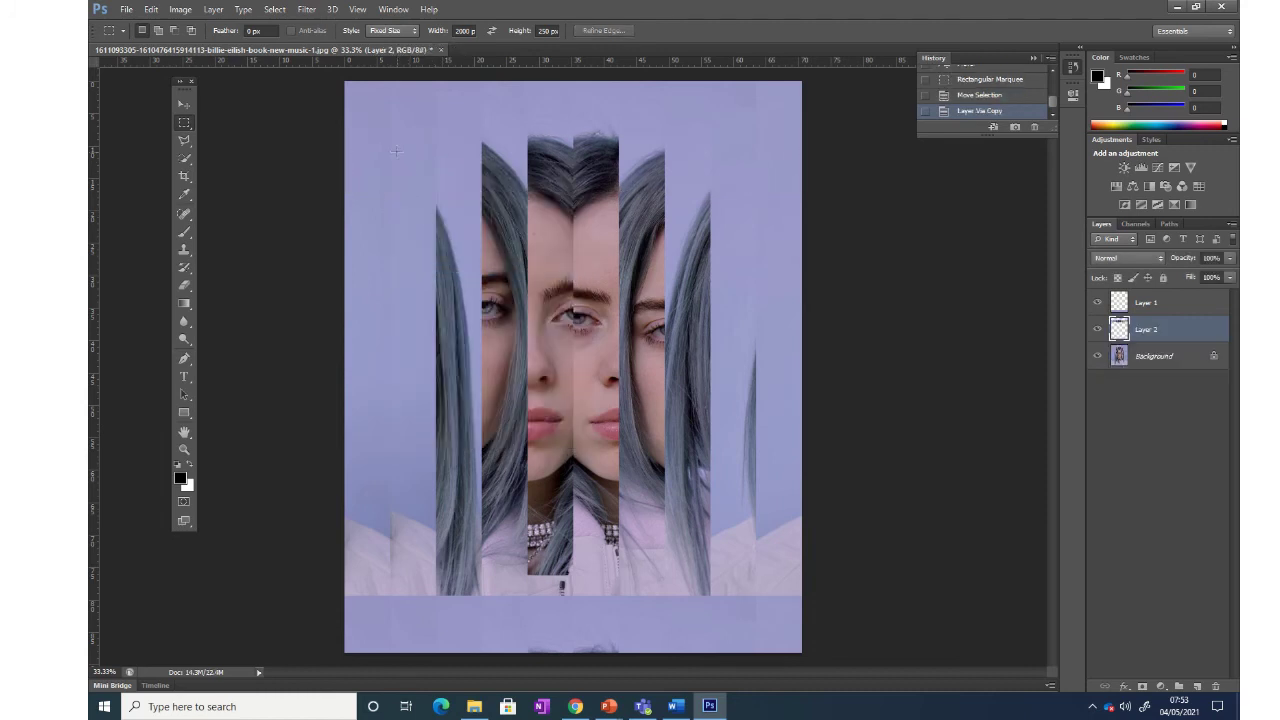
{"action": "left_click", "coordinate": [182, 103]}
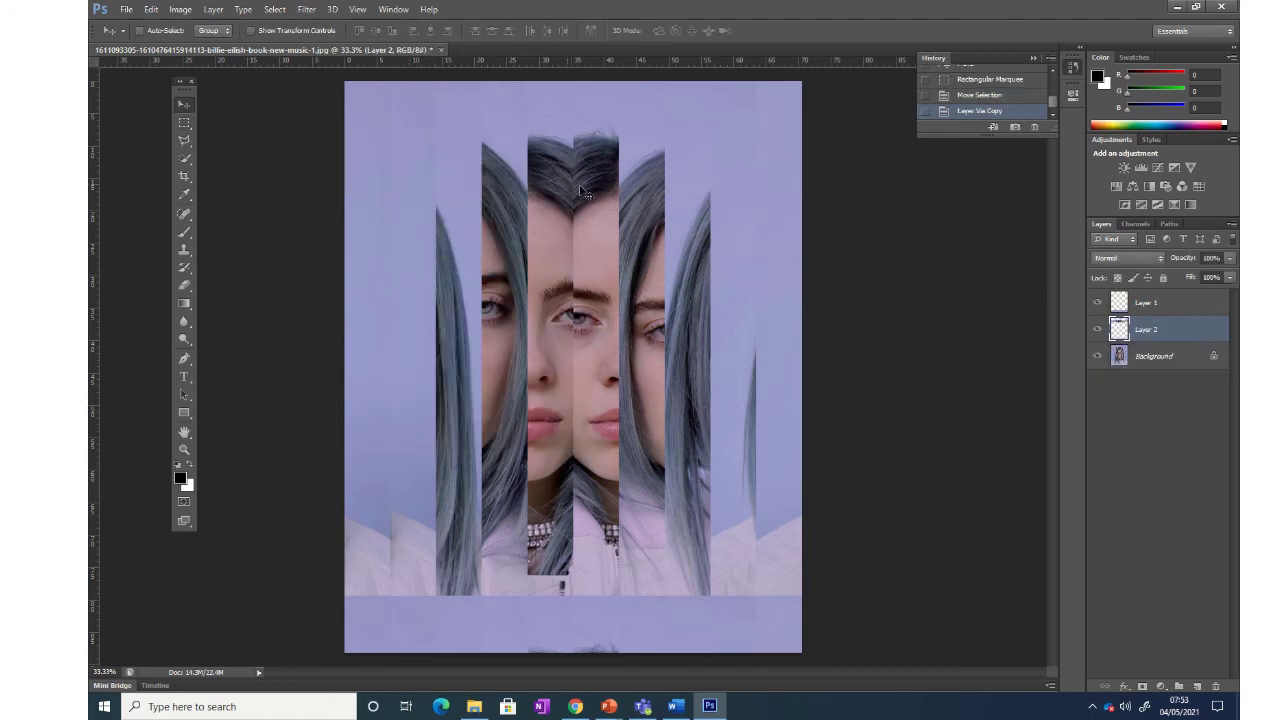
{"action": "left_click_drag", "start_coordinate": [511, 168], "coordinate": [507, 566]}
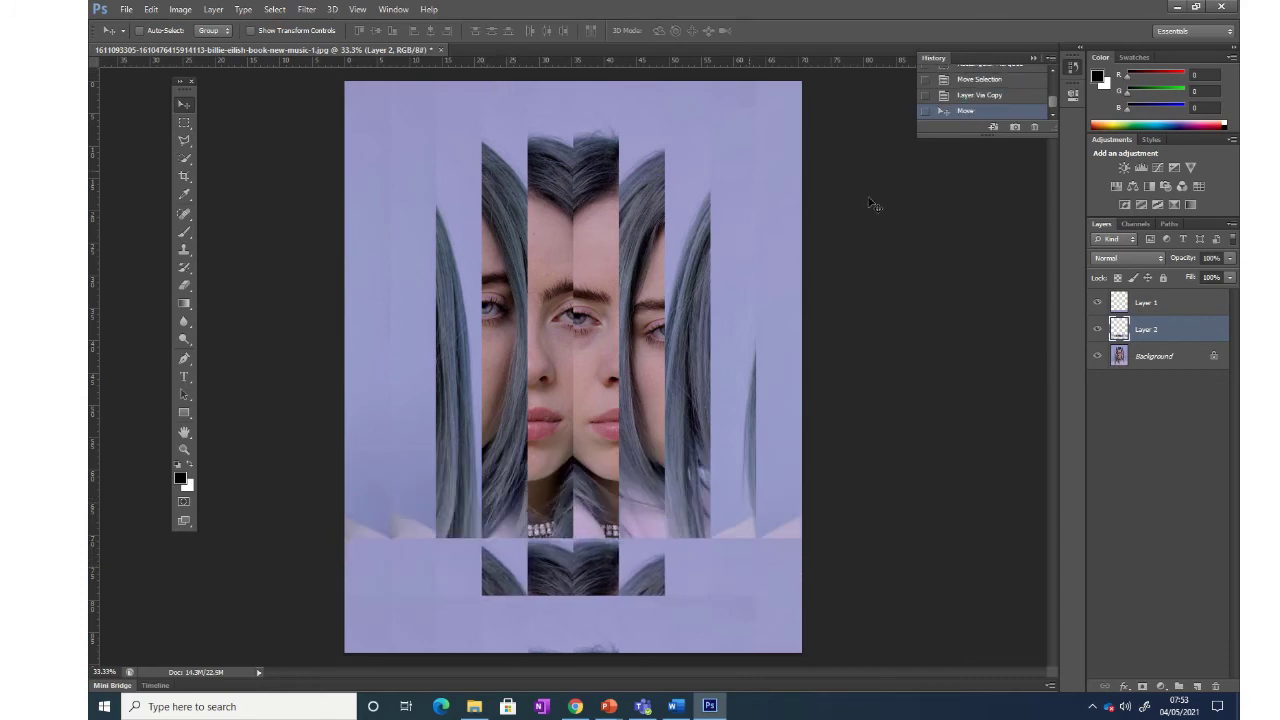
{"action": "left_click", "coordinate": [1155, 360]}
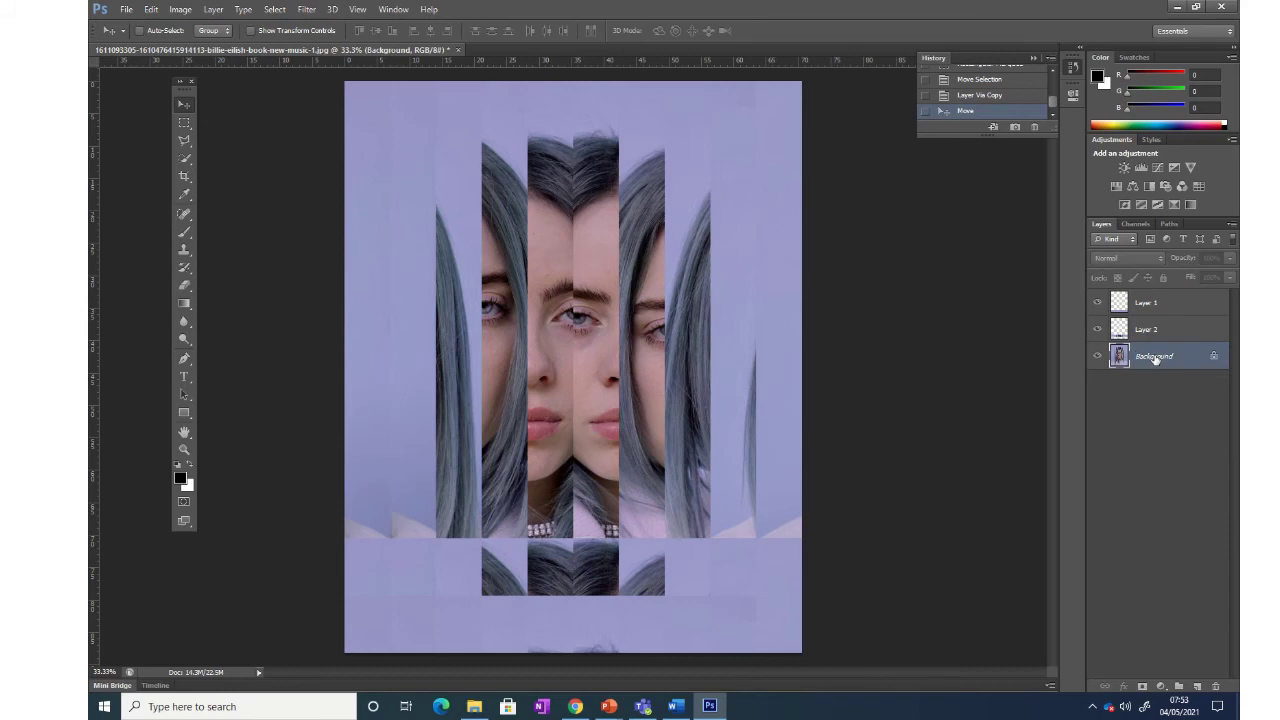
Step: Step the 2000 × 250 px marquee down from the portrait's top edge to select the third strip at forehead height
{"action": "left_click", "coordinate": [184, 121]}
{"action": "left_click", "coordinate": [335, 171]}
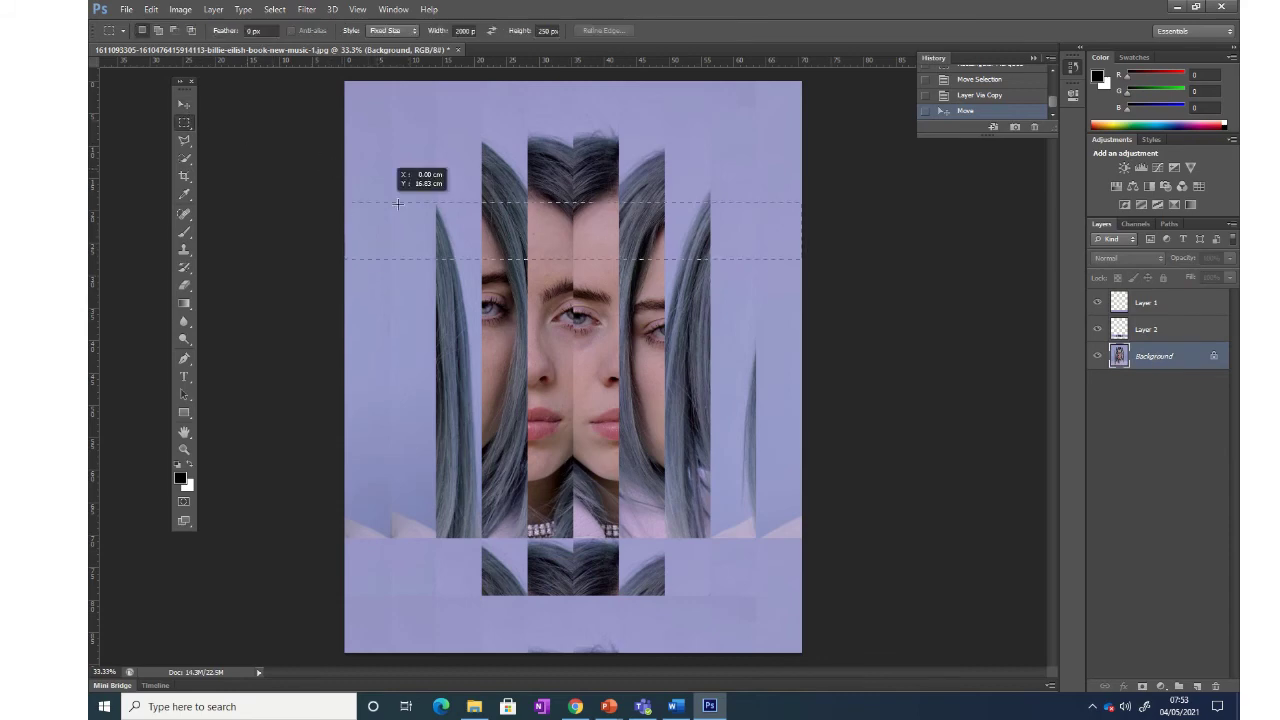
{"action": "left_click_drag", "start_coordinate": [438, 222], "coordinate": [441, 168]}
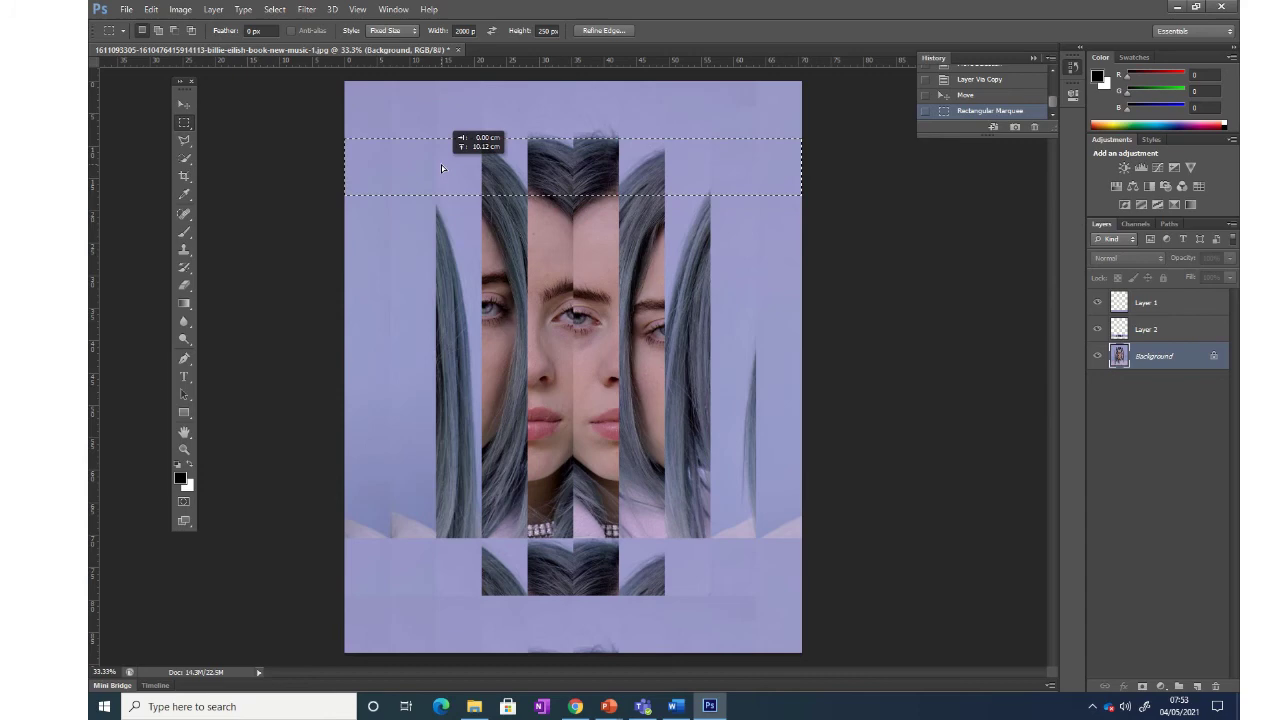
{"action": "left_click_drag", "start_coordinate": [441, 165], "coordinate": [435, 108]}
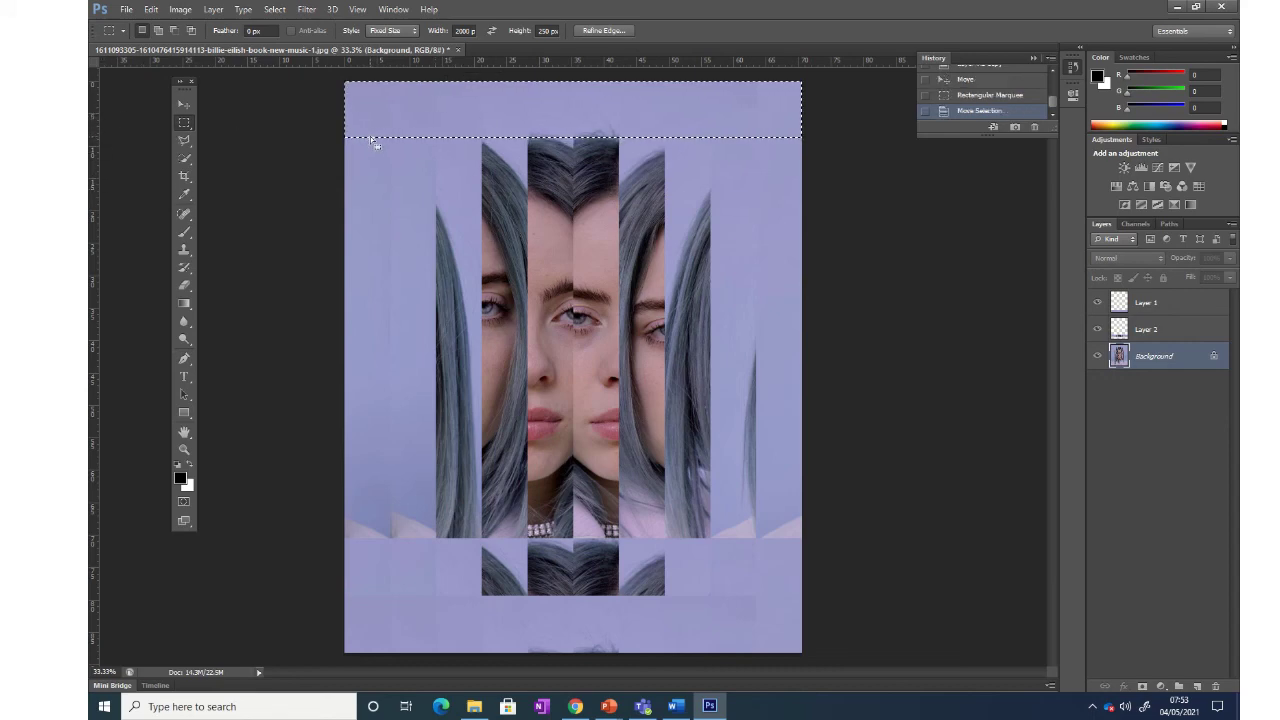
{"action": "key", "text": "ctrl+d"}
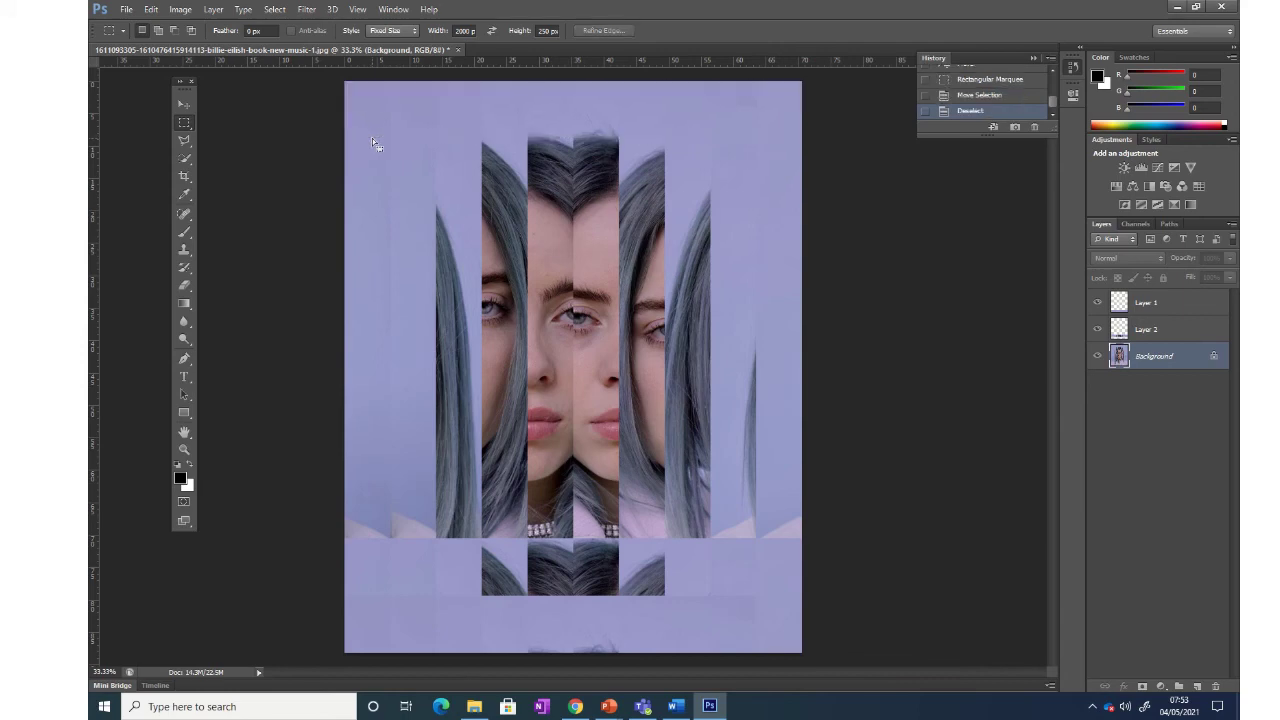
{"action": "left_click", "coordinate": [372, 138]}
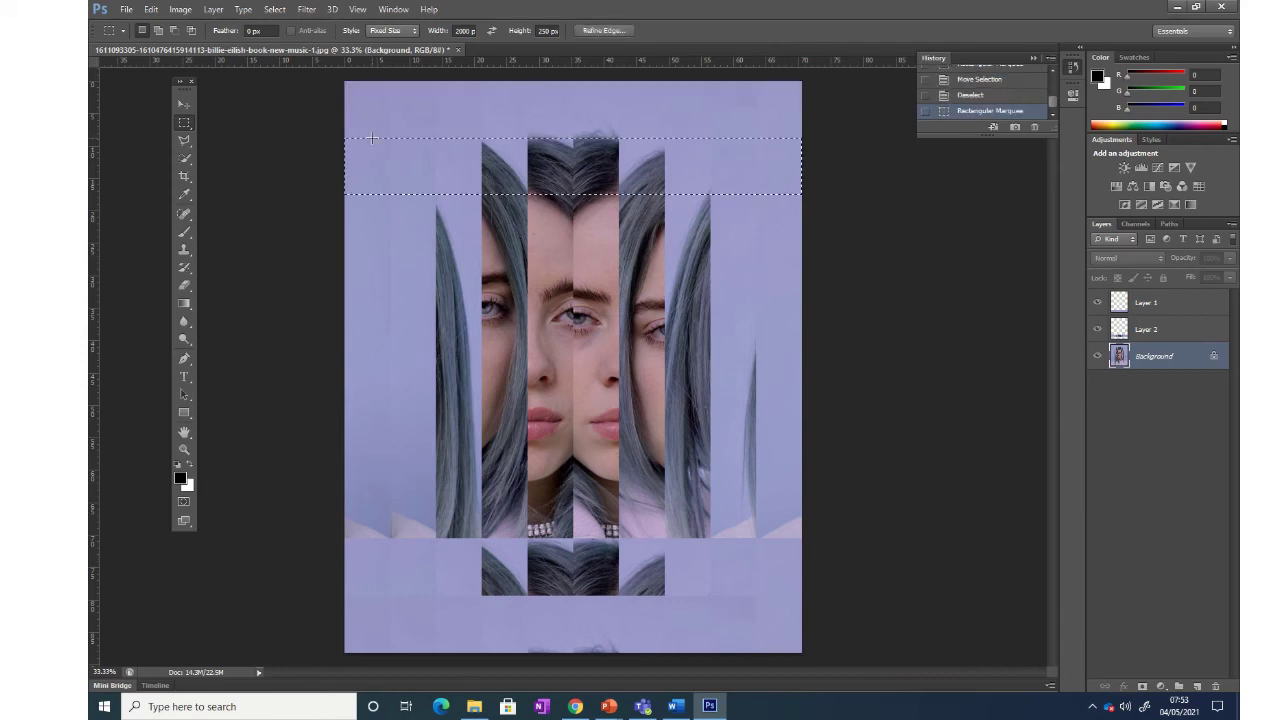
{"action": "left_click", "coordinate": [379, 205]}
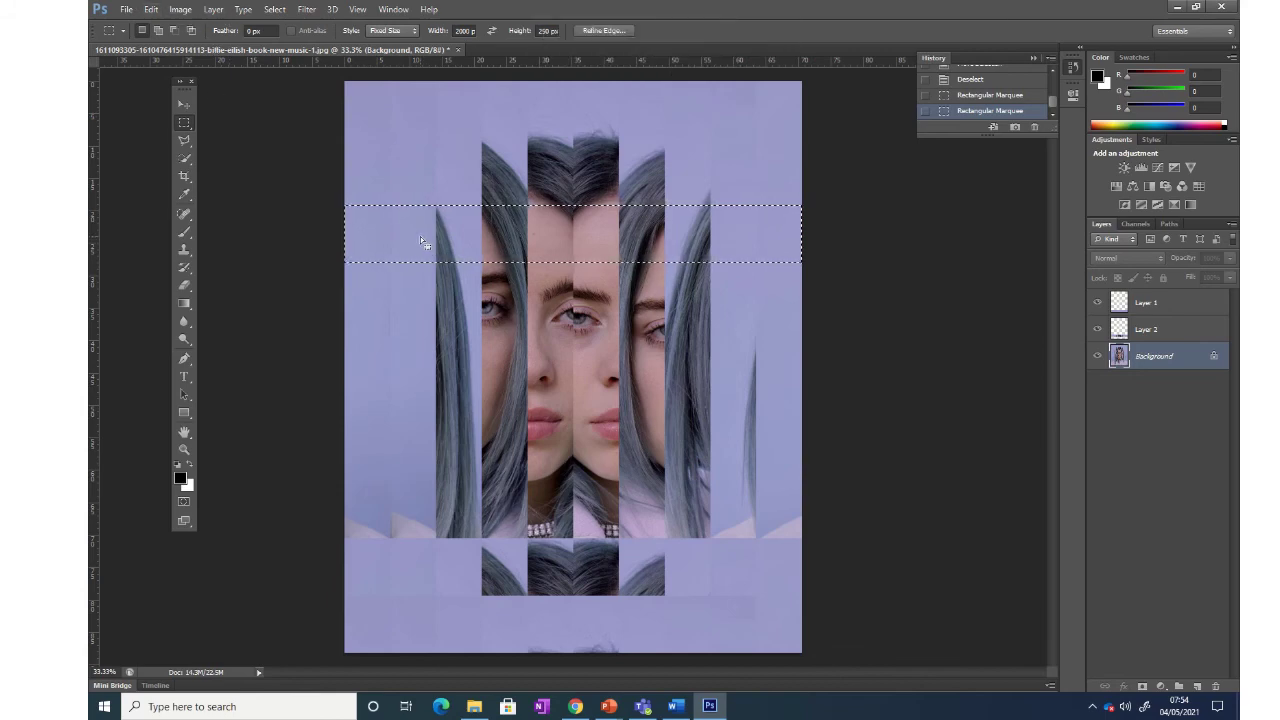
Step: Copy the selected forehead strip to a new layer placed directly above the relocated hair strip
{"action": "right_click", "coordinate": [370, 224]}
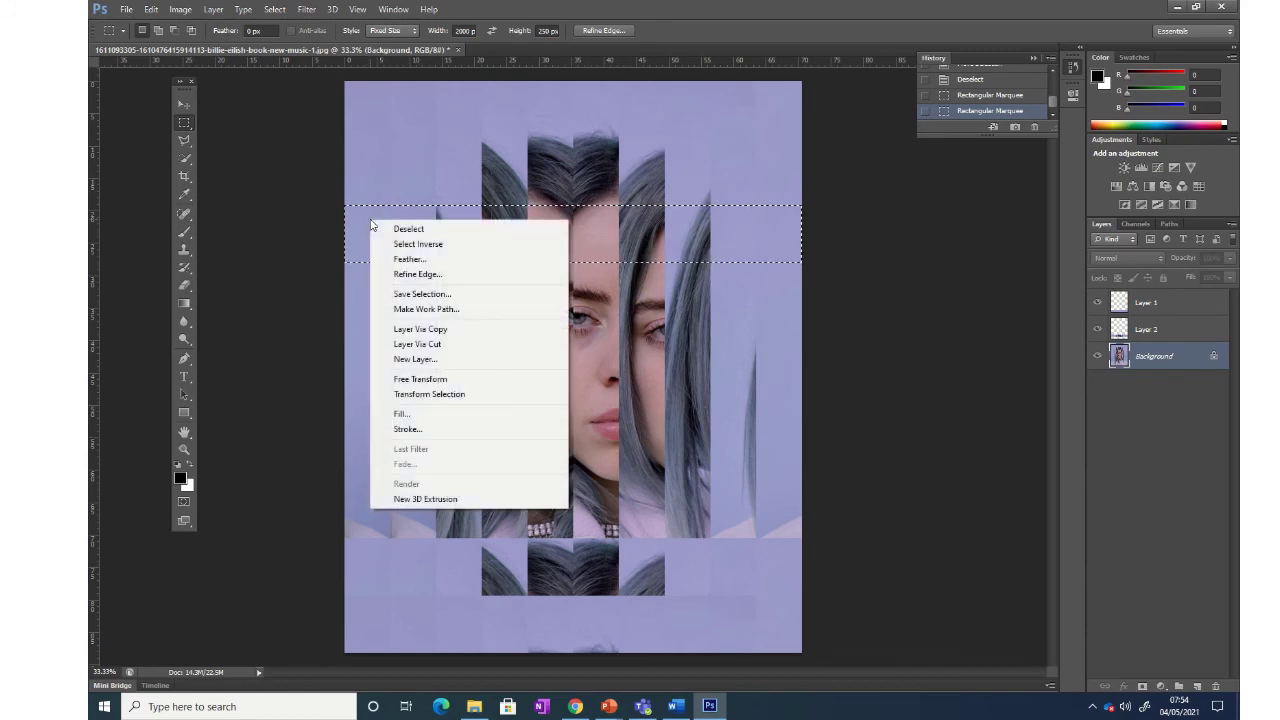
{"action": "left_click", "coordinate": [445, 331]}
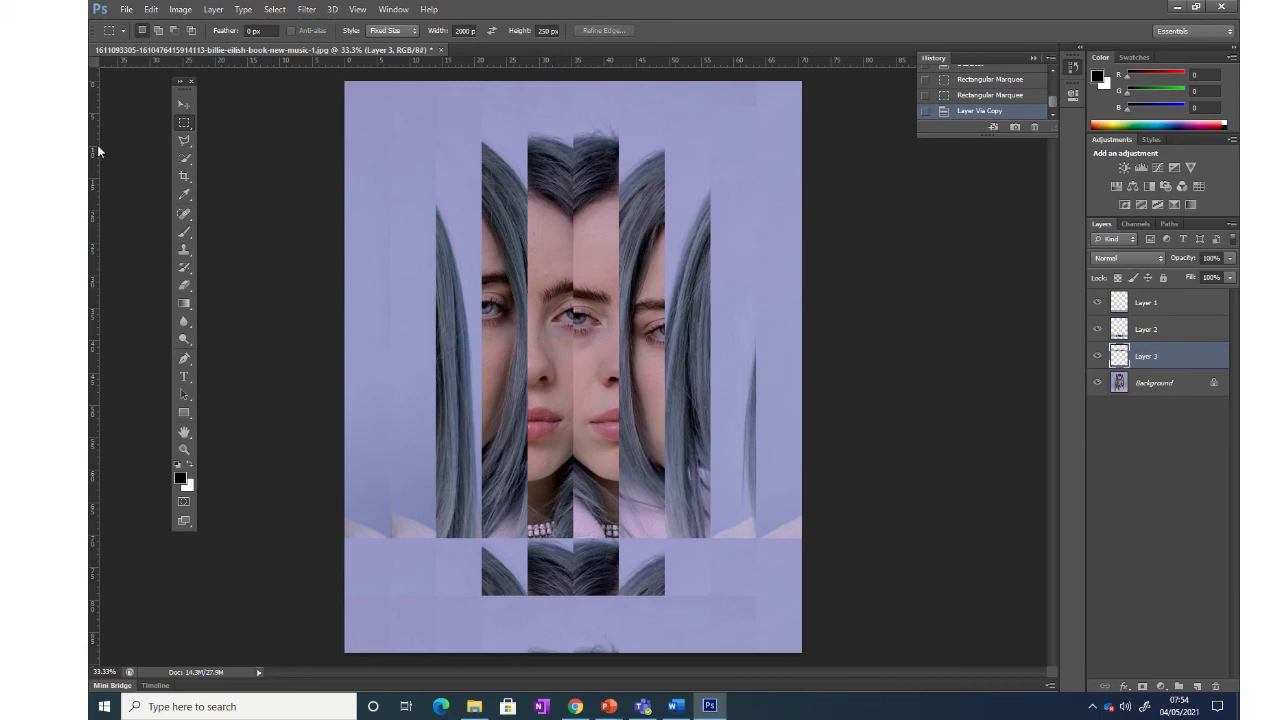
{"action": "left_click", "coordinate": [184, 104]}
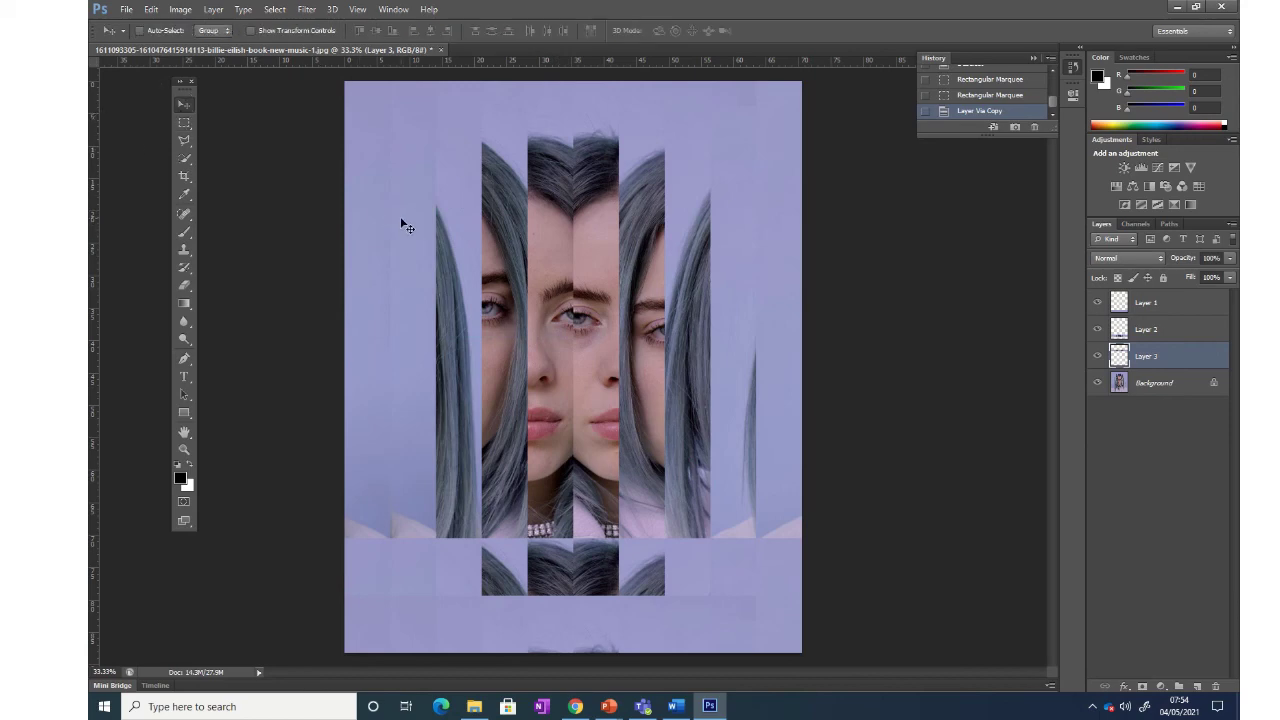
{"action": "left_click_drag", "start_coordinate": [402, 224], "coordinate": [404, 488]}
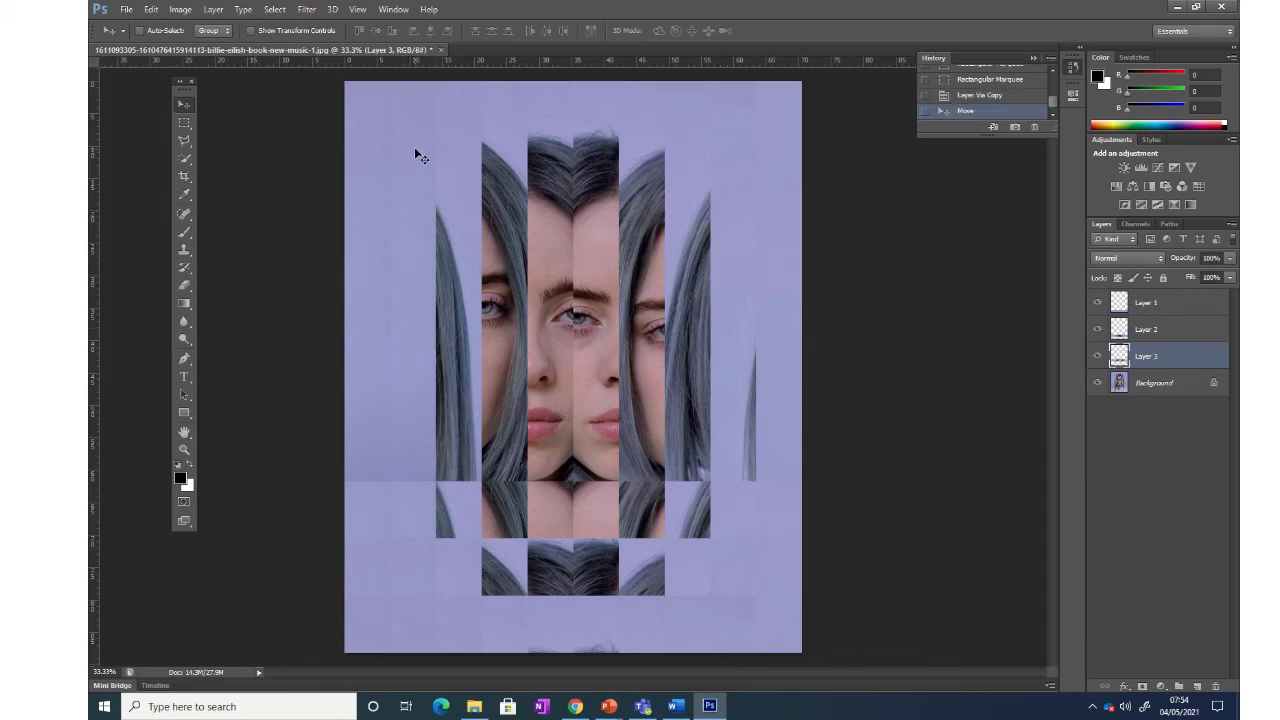
Step: Step the 2000 × 250 px marquee down strip by strip from the top edge to select the fourth strip across the eyebrows
{"action": "left_click", "coordinate": [185, 122]}
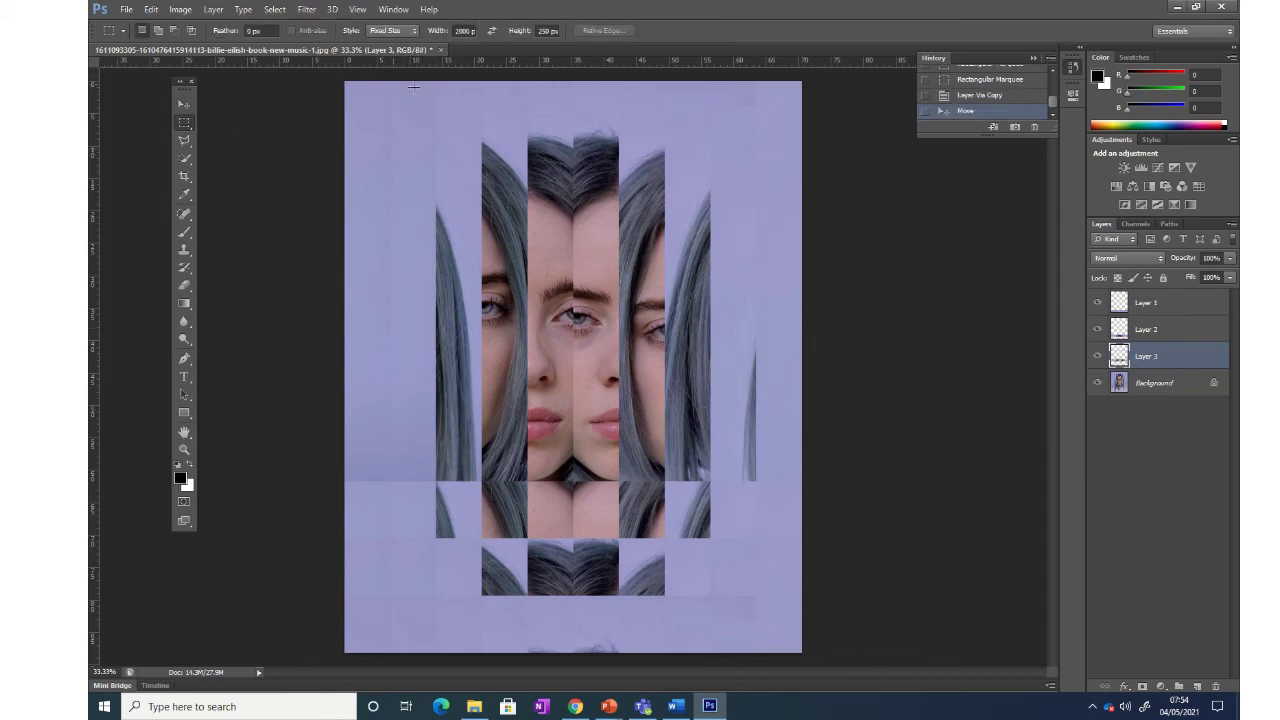
{"action": "mouse_move", "coordinate": [473, 7]}
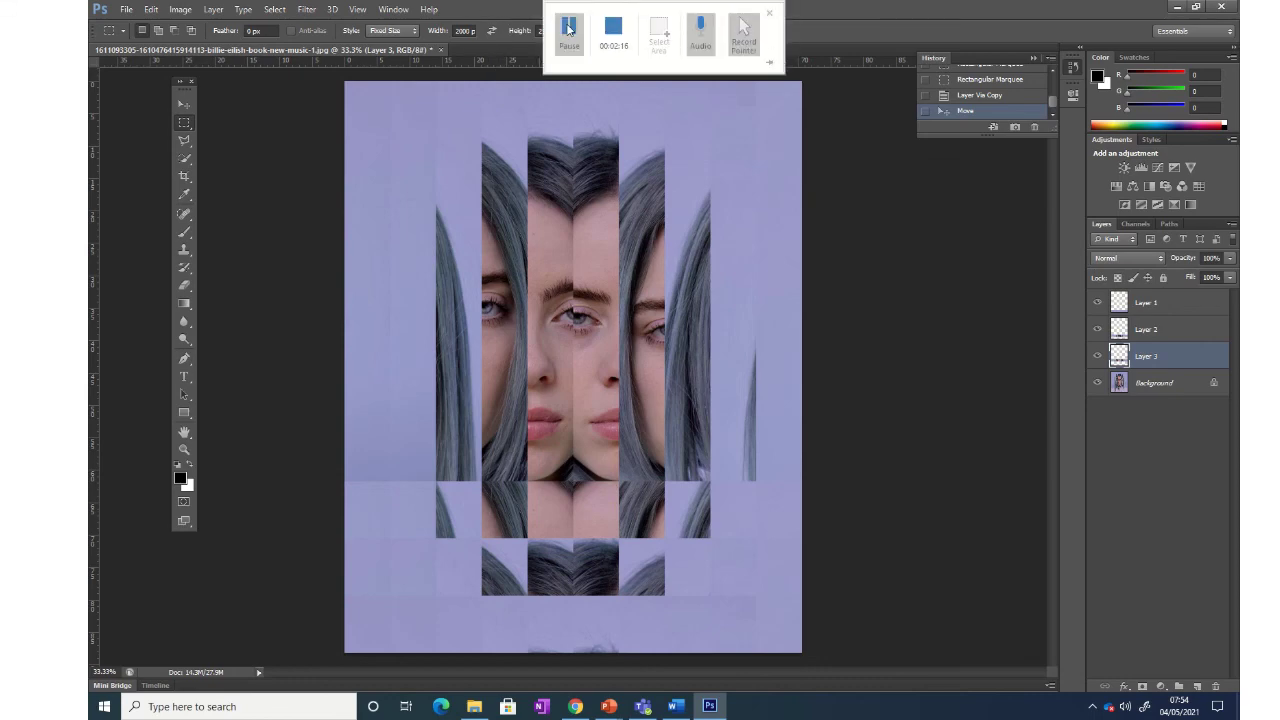
{"action": "left_click", "coordinate": [397, 75]}
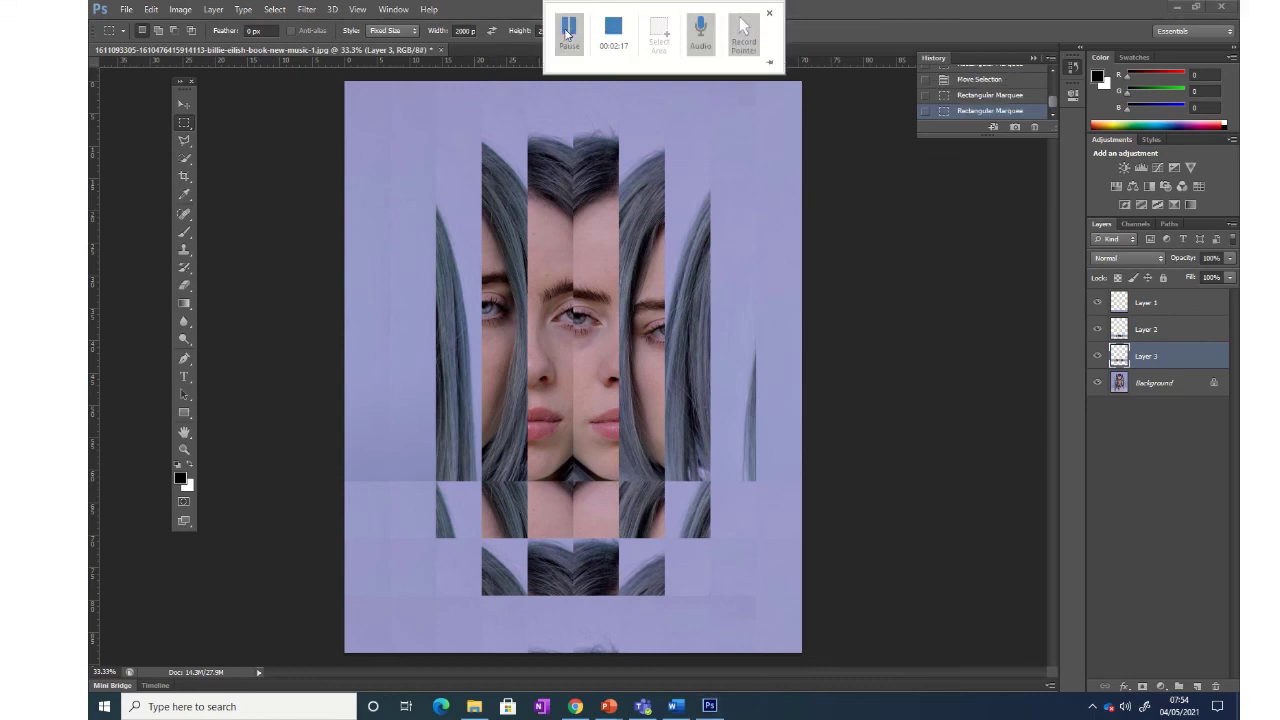
{"action": "left_click", "coordinate": [347, 83]}
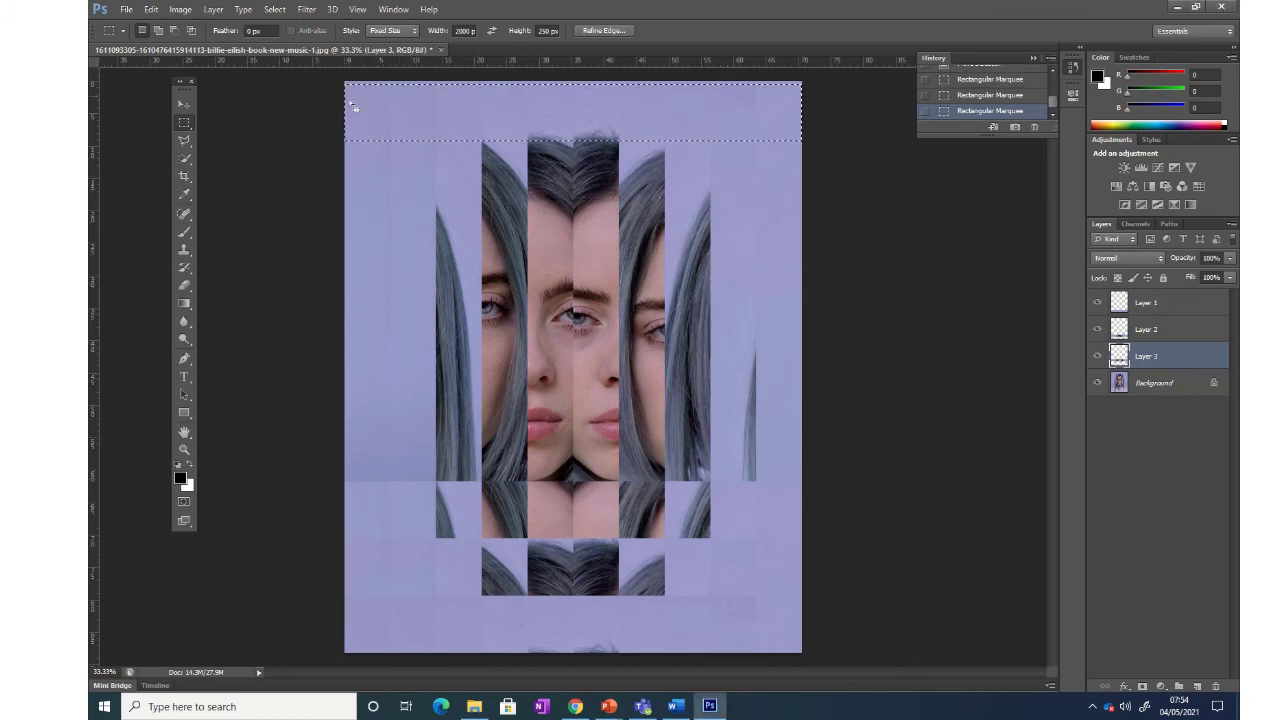
{"action": "left_click_drag", "start_coordinate": [349, 108], "coordinate": [349, 104]}
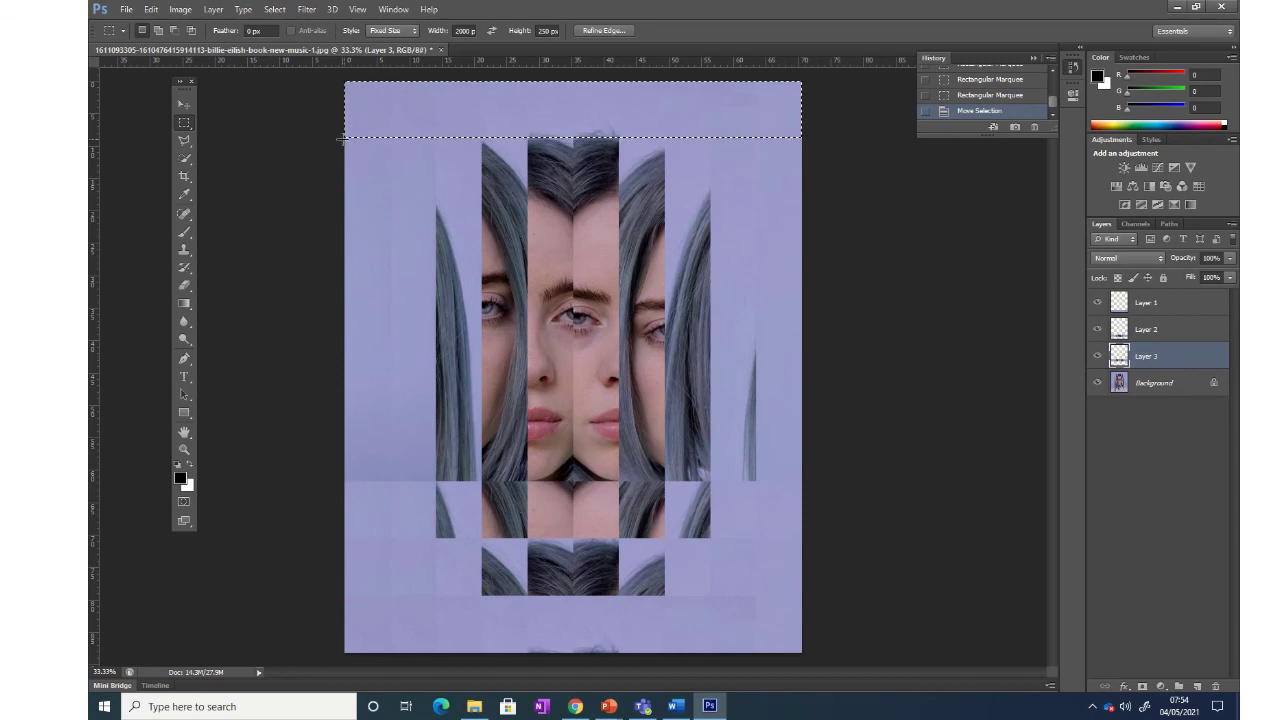
{"action": "left_click", "coordinate": [341, 139]}
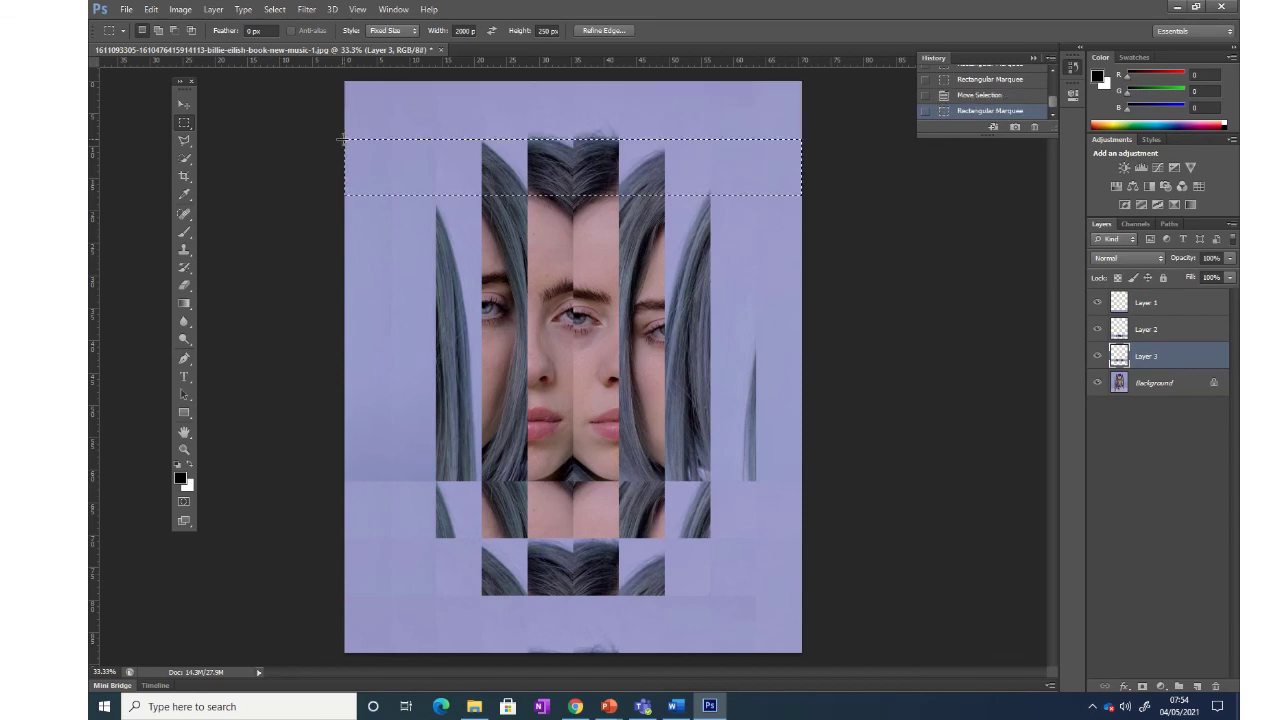
{"action": "left_click", "coordinate": [341, 195]}
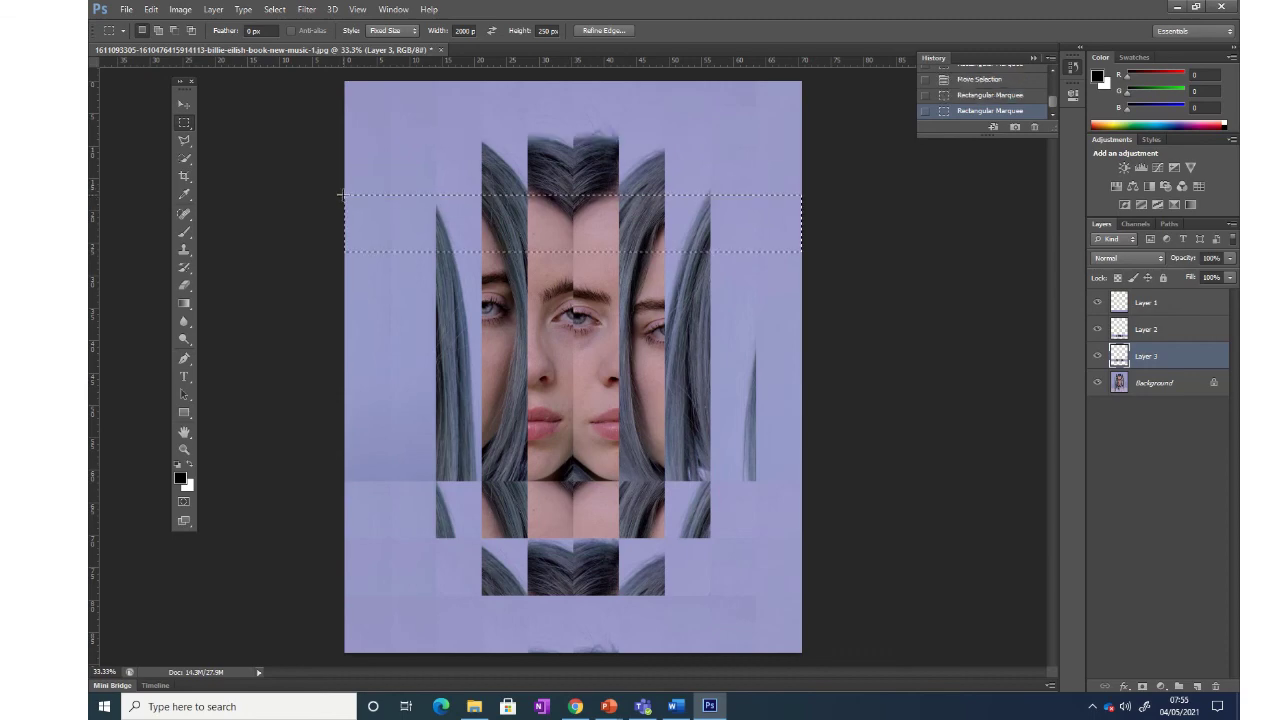
{"action": "left_click", "coordinate": [341, 251]}
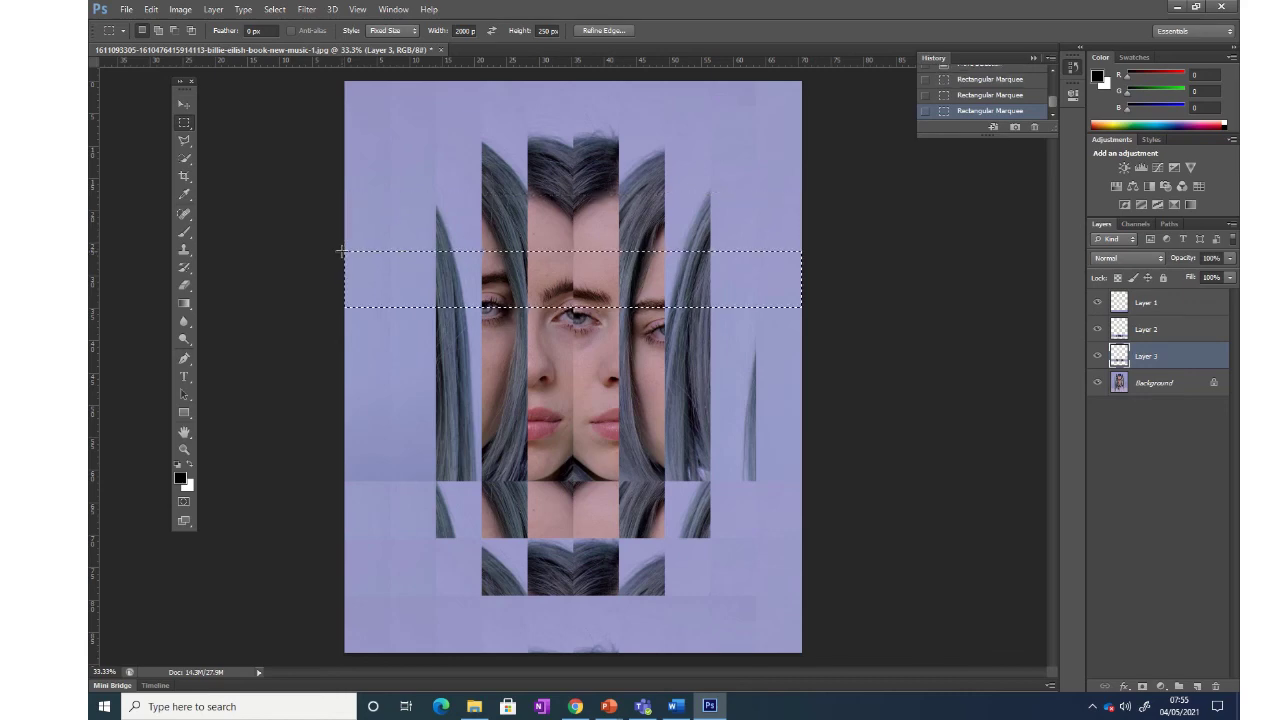
Step: Try to copy the selected eyebrow strip to a new layer with Layer 3 active
{"action": "right_click", "coordinate": [421, 264]}
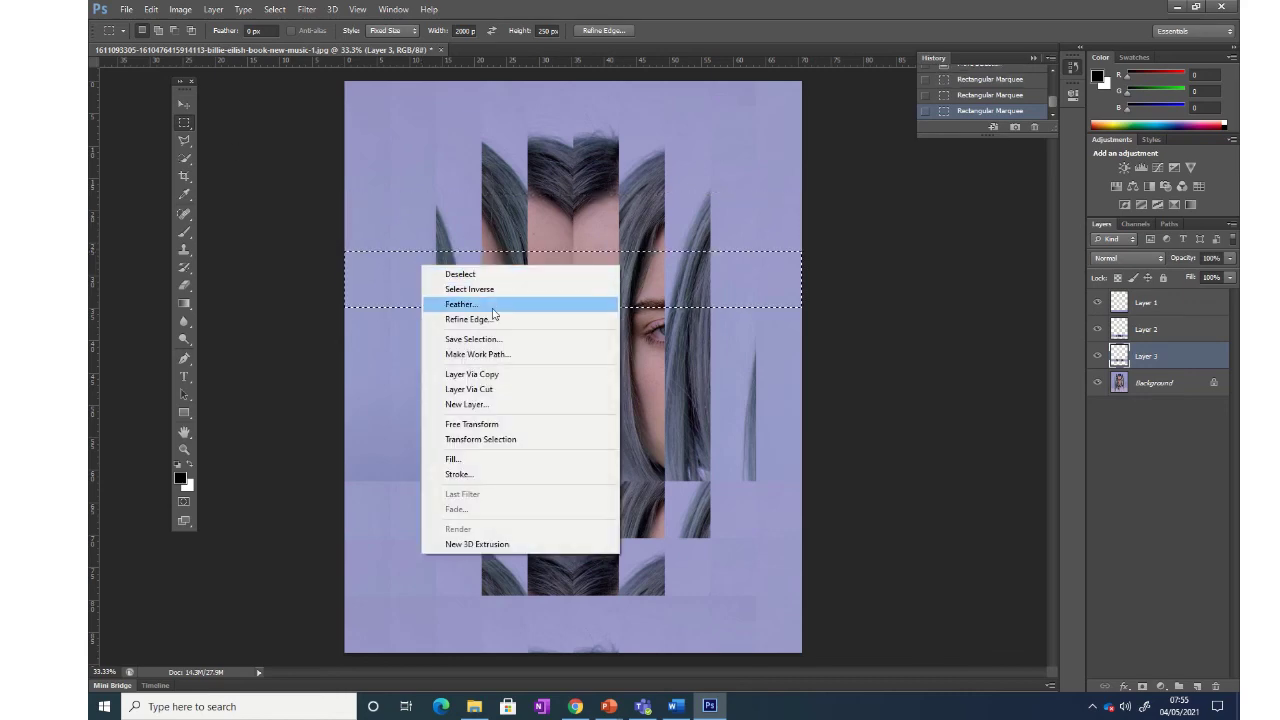
{"action": "left_click", "coordinate": [530, 373]}
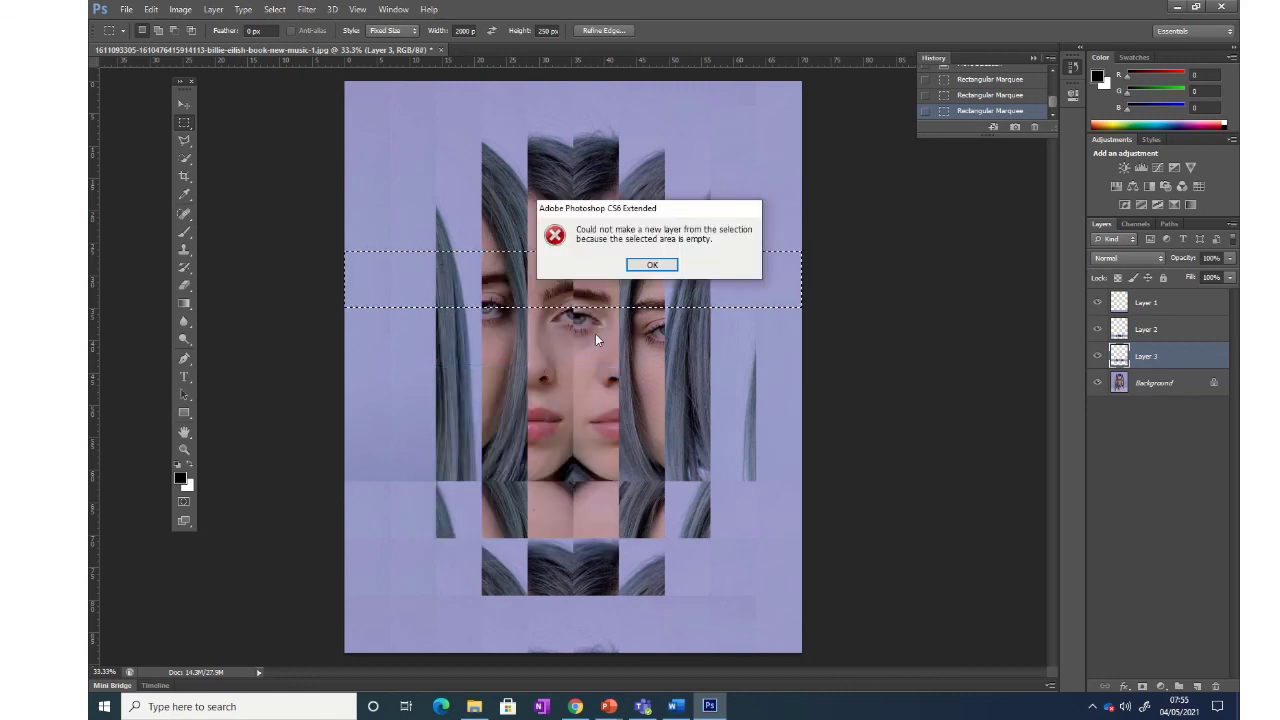
{"action": "left_click", "coordinate": [651, 265]}
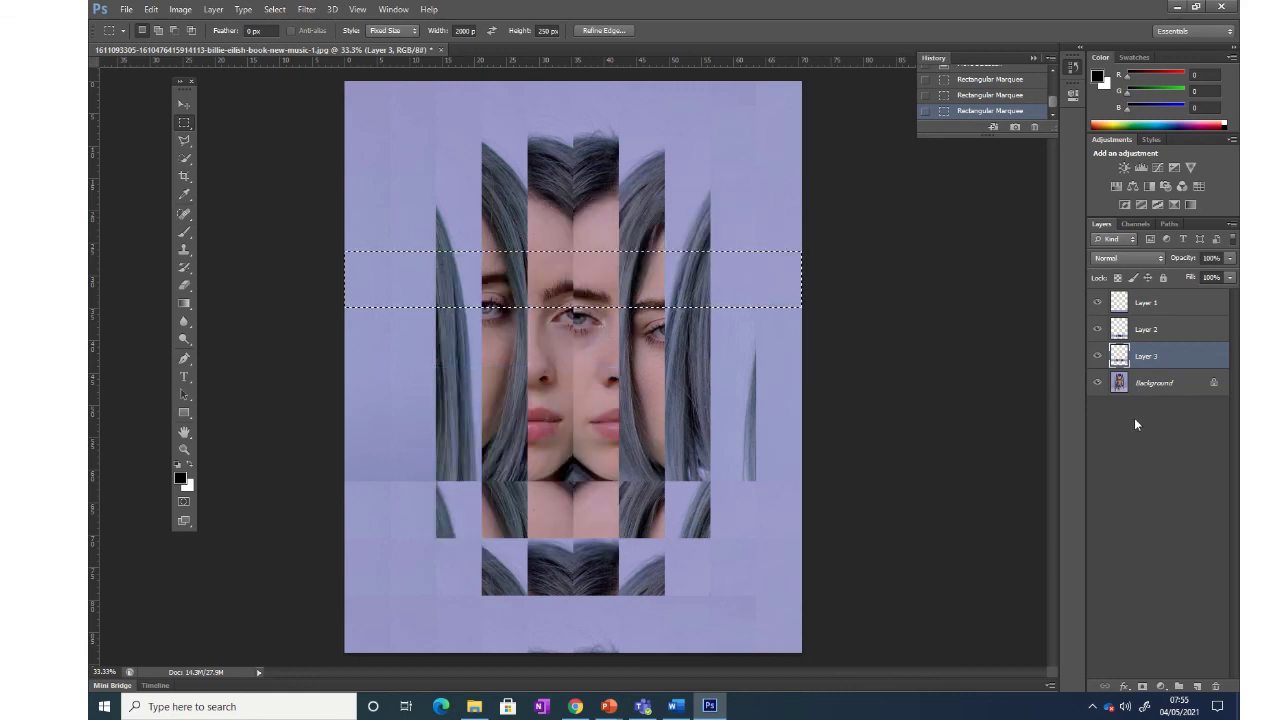
Step: Activate the Background, copy the selected eyebrow strip to a new layer, and place it directly above the relocated forehead strip
{"action": "left_click", "coordinate": [1119, 384]}
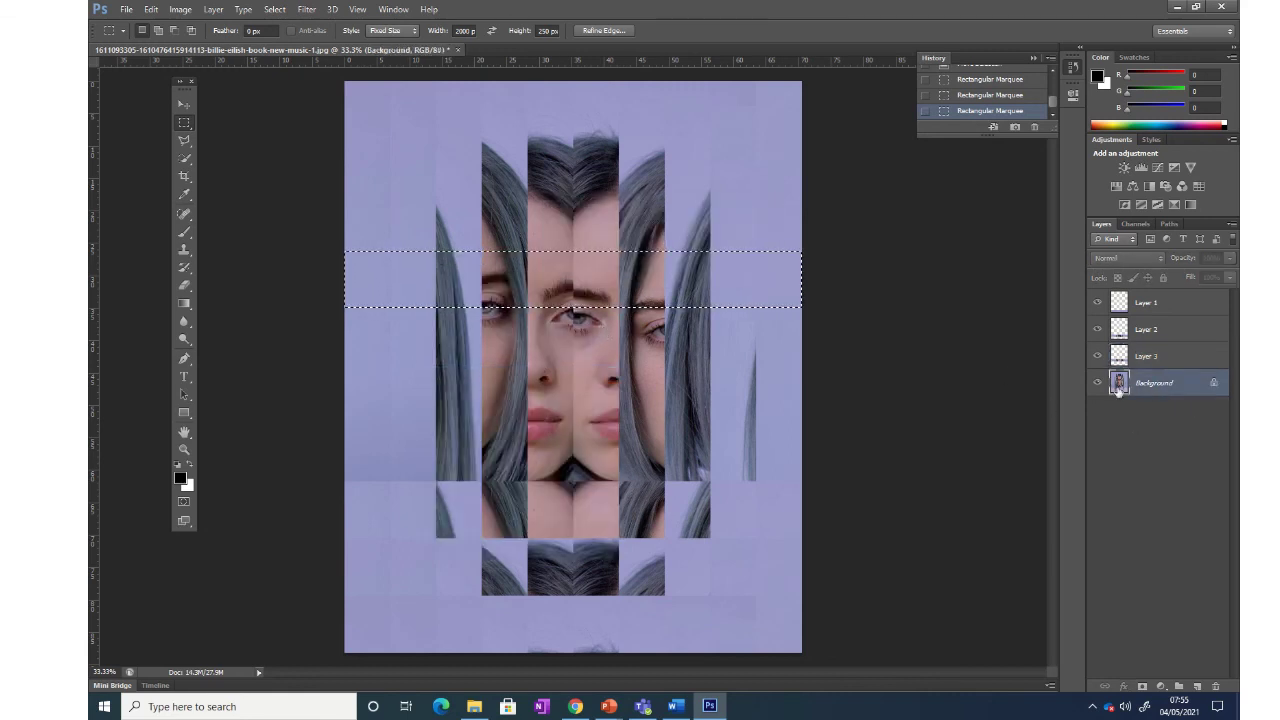
{"action": "right_click", "coordinate": [385, 280]}
{"action": "left_click", "coordinate": [472, 380]}
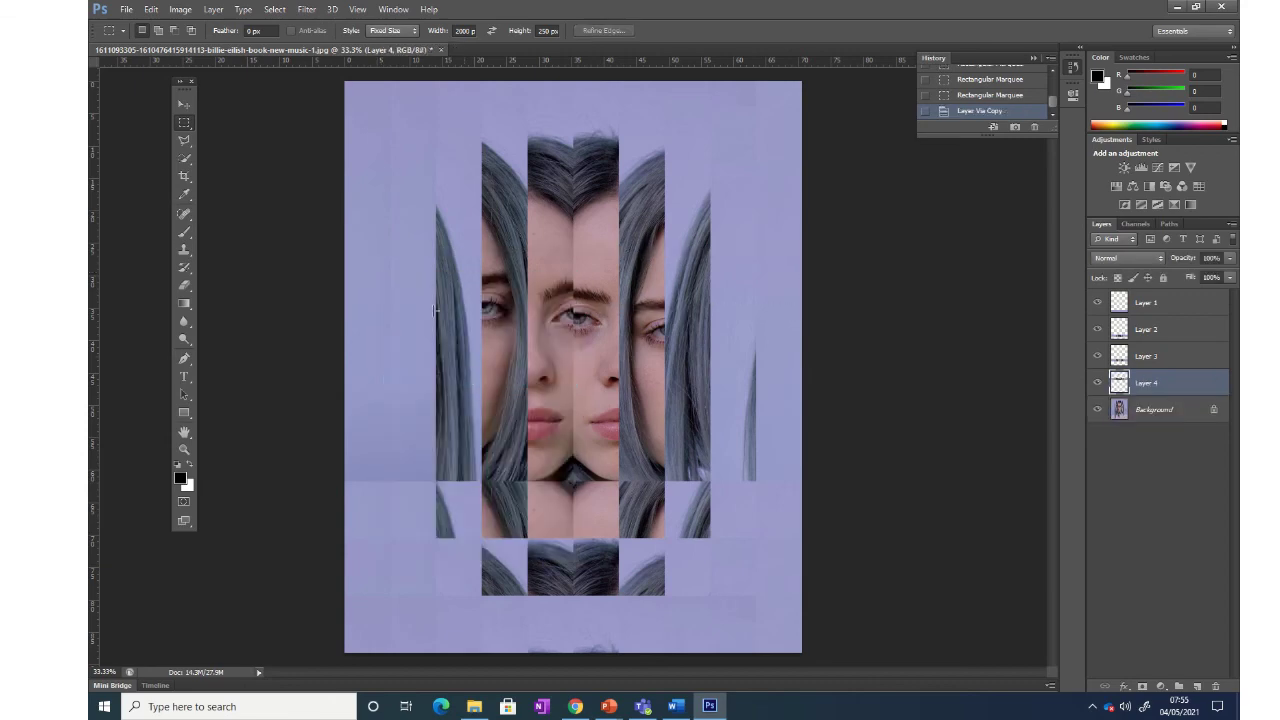
{"action": "left_click", "coordinate": [188, 103]}
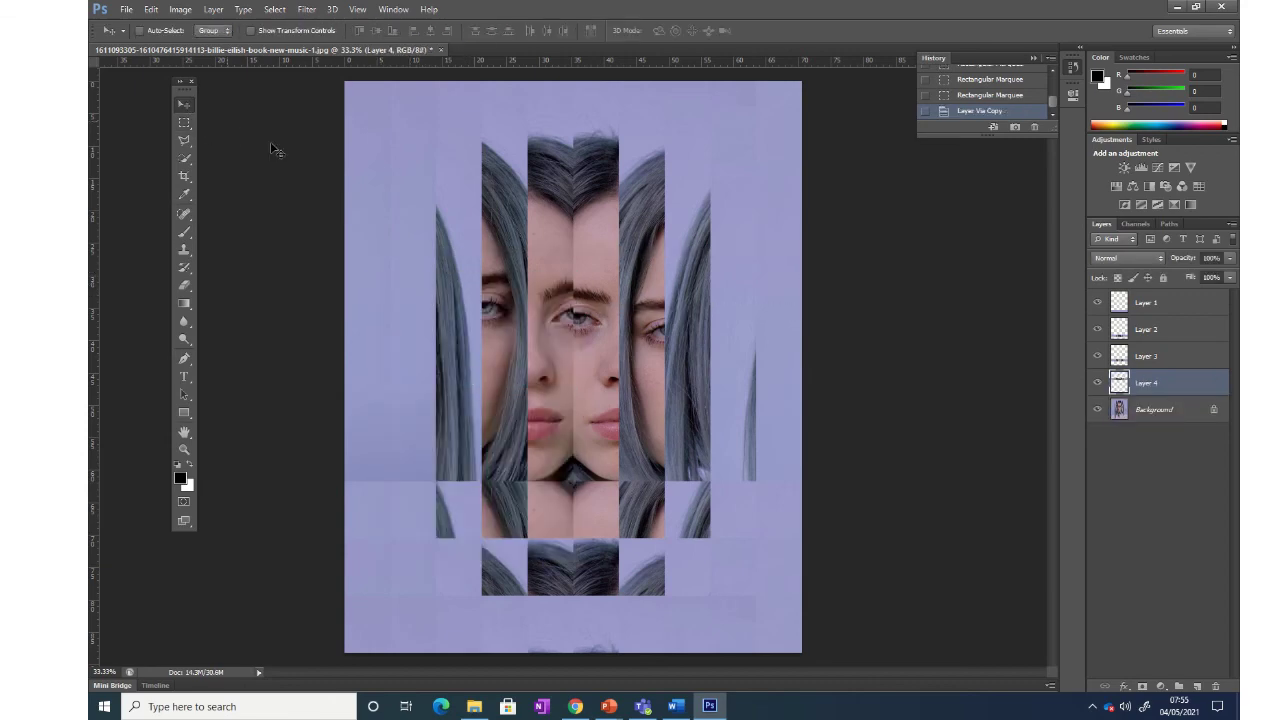
{"action": "left_click_drag", "start_coordinate": [420, 298], "coordinate": [410, 472]}
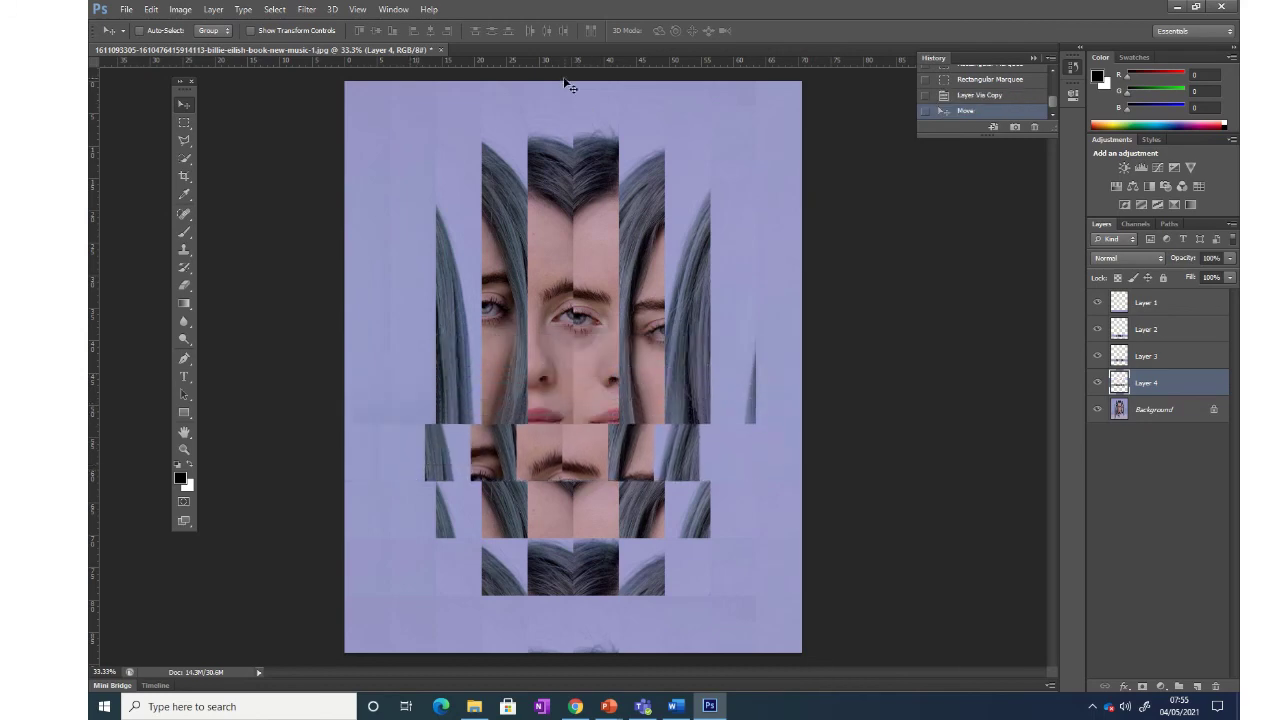
{"action": "left_click", "coordinate": [569, 28]}
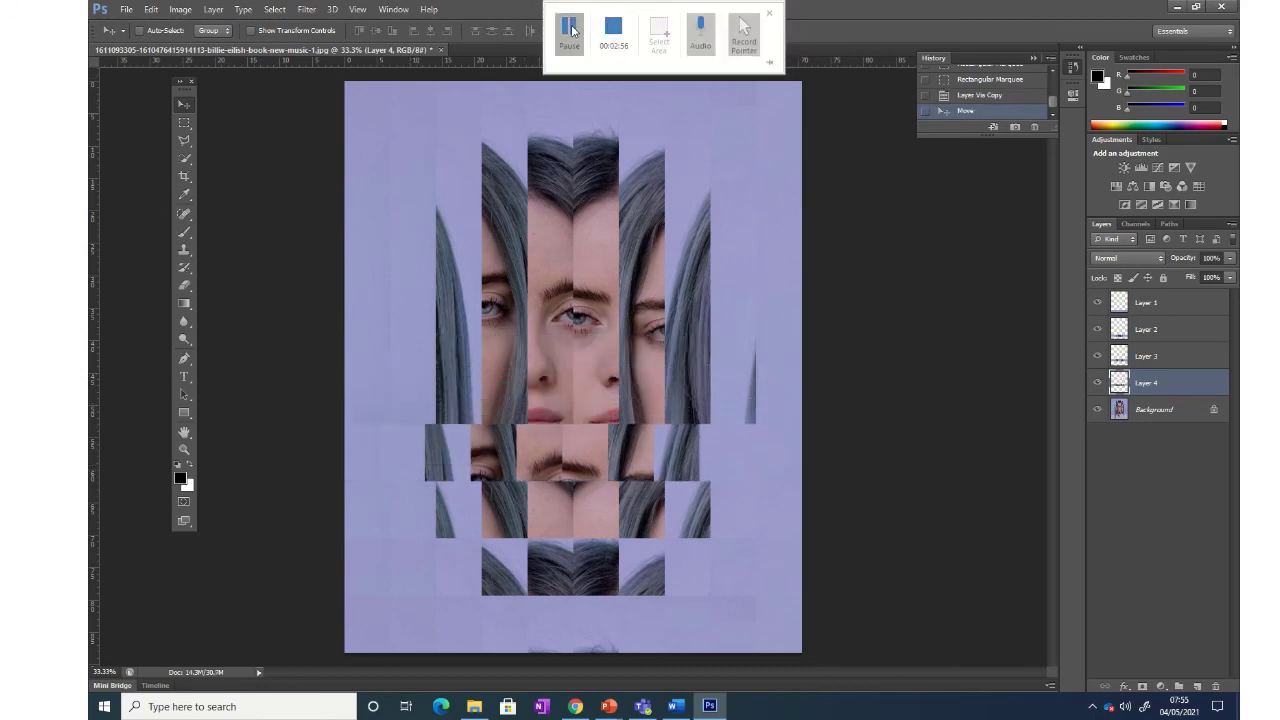
{"action": "left_click", "coordinate": [569, 28]}
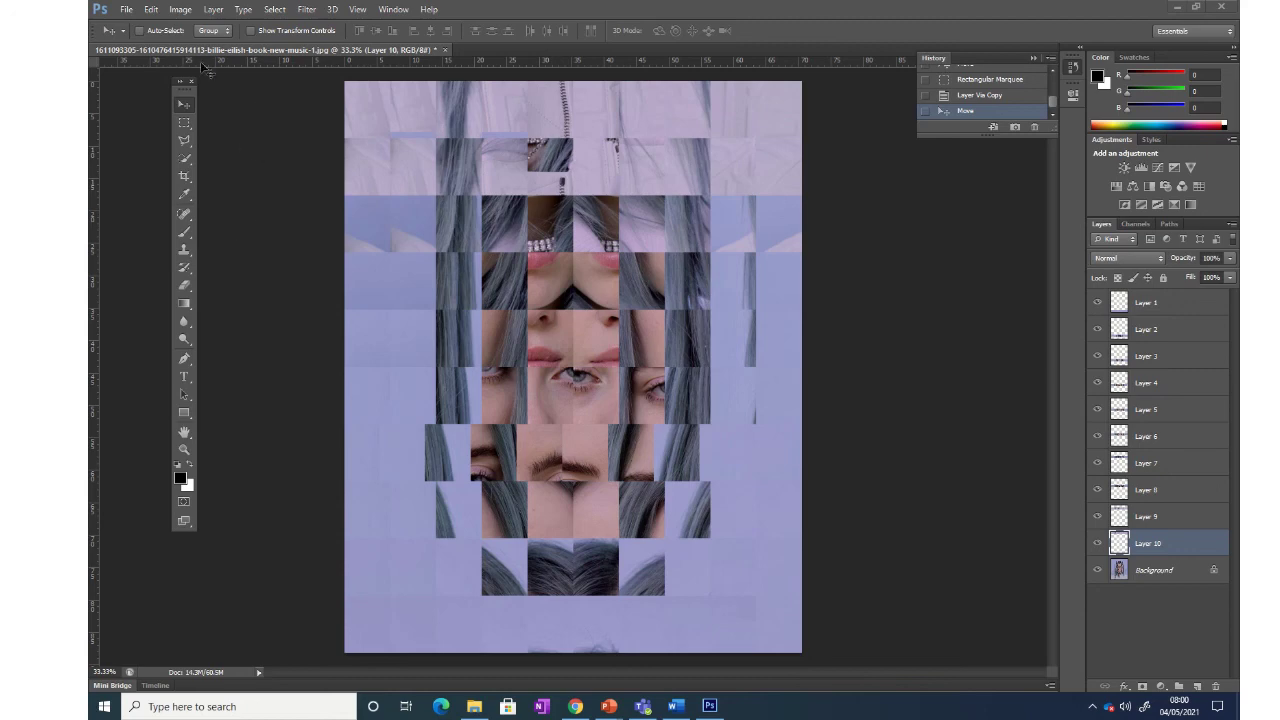
Step: Rotate the whole canvas of the rearranged strip portrait by 180°
{"action": "left_click", "coordinate": [180, 10]}
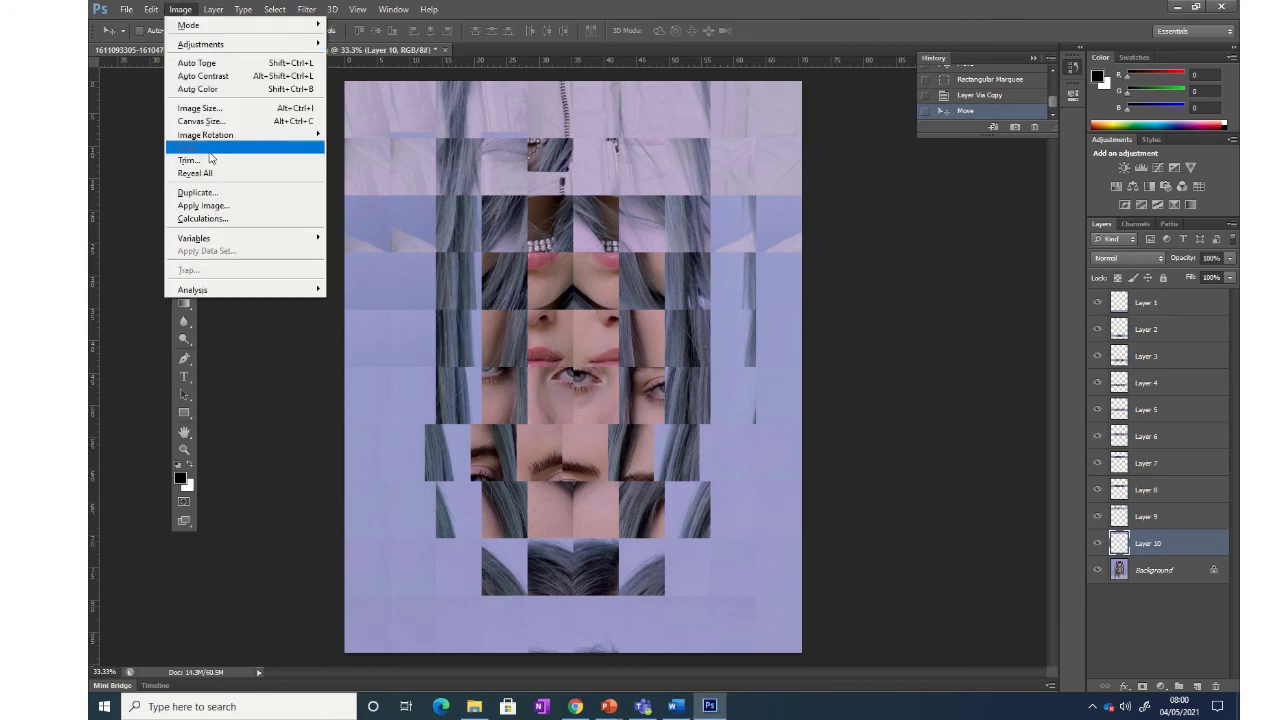
{"action": "mouse_move", "coordinate": [224, 138]}
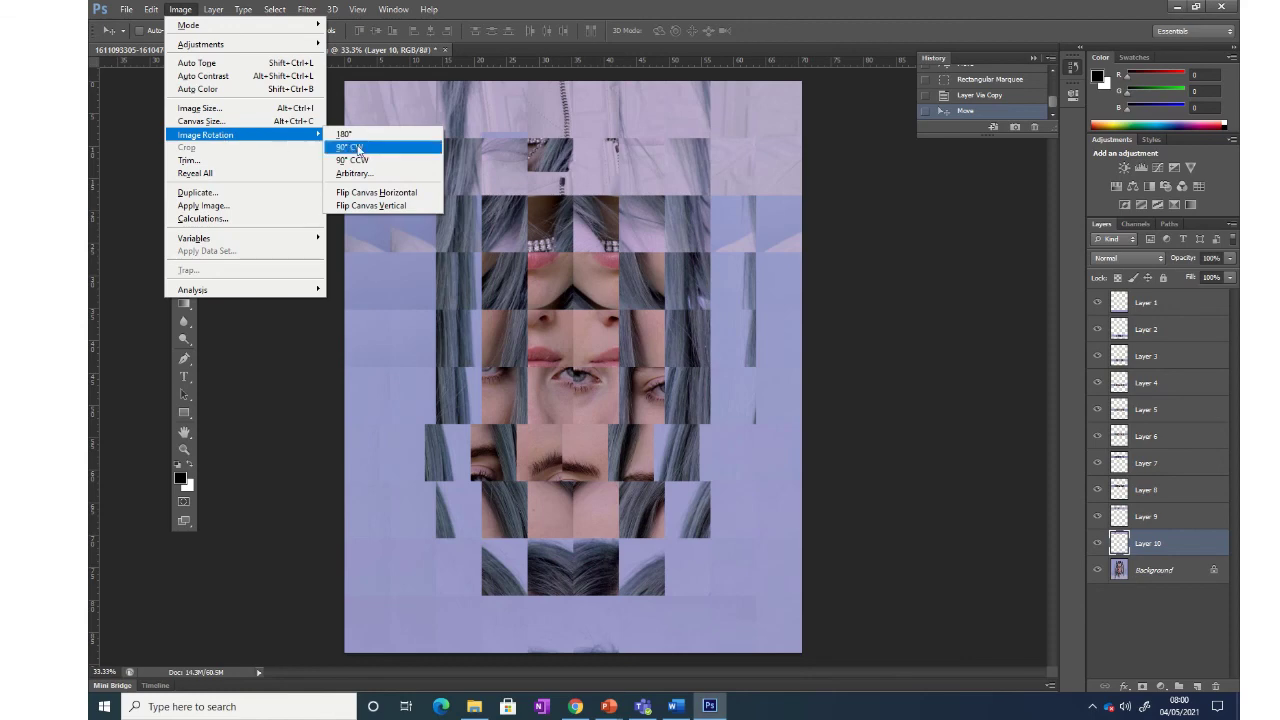
{"action": "left_click", "coordinate": [345, 134]}
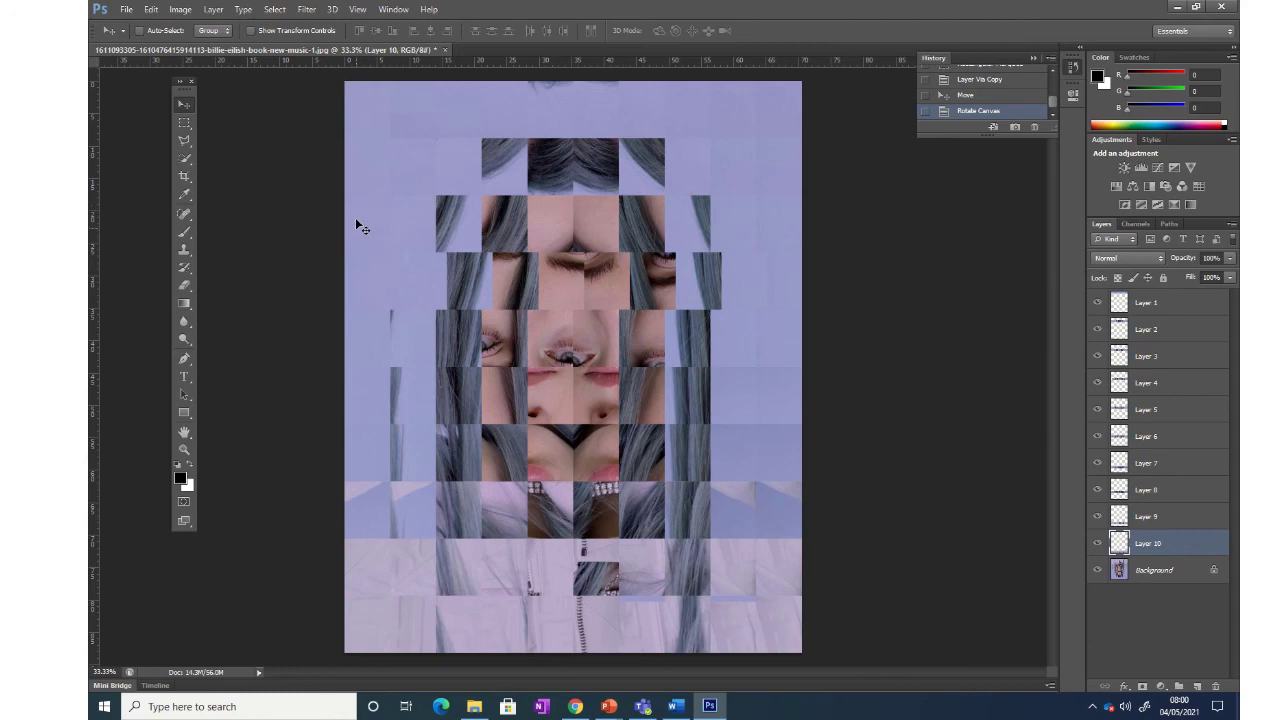
Step: Save a JPEG copy of the rotated portrait as "billie 3" in the current OneDrive folder, keeping the offered High quality, Progressive options
{"action": "left_click", "coordinate": [127, 12]}
{"action": "left_click", "coordinate": [211, 176]}
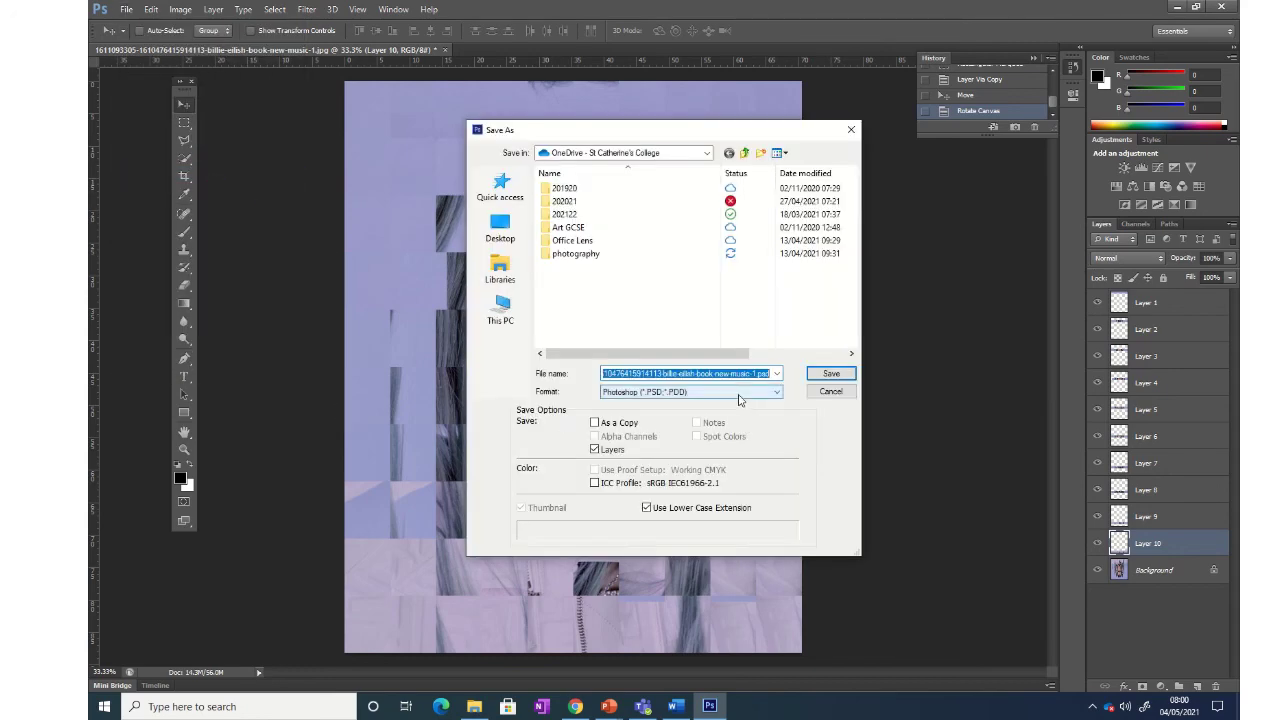
{"action": "left_click", "coordinate": [738, 398]}
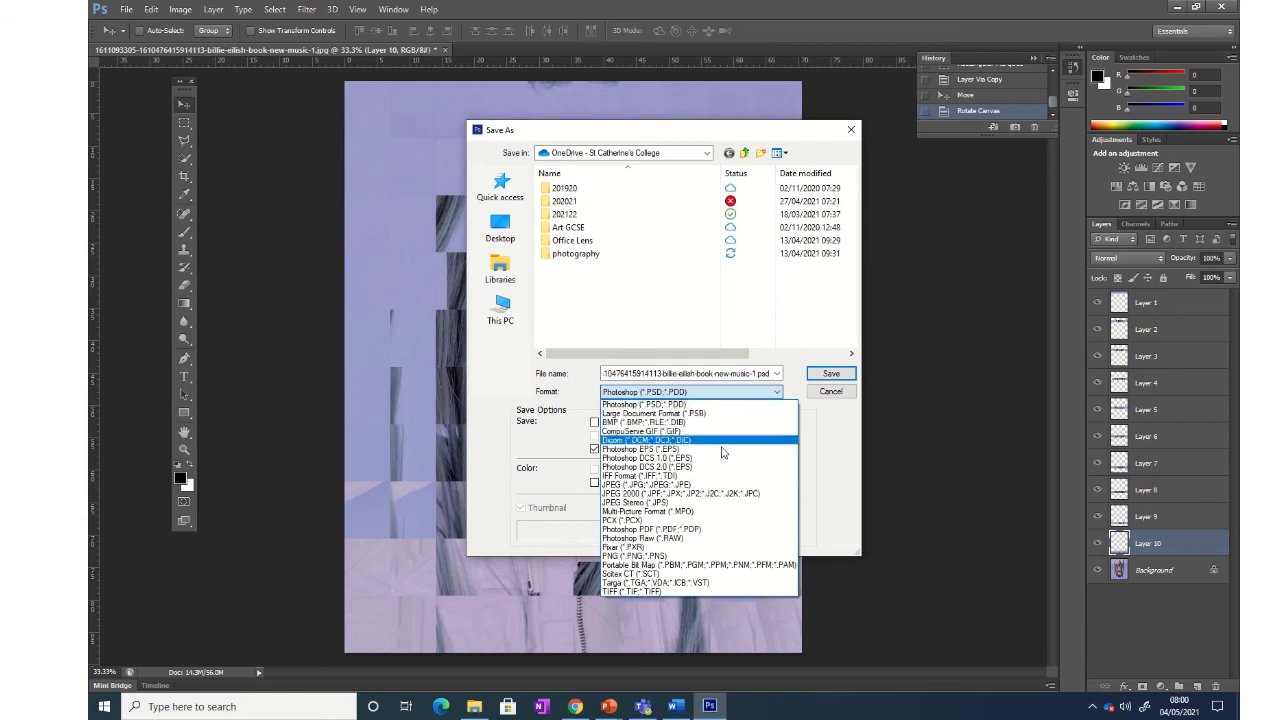
{"action": "left_click", "coordinate": [720, 488]}
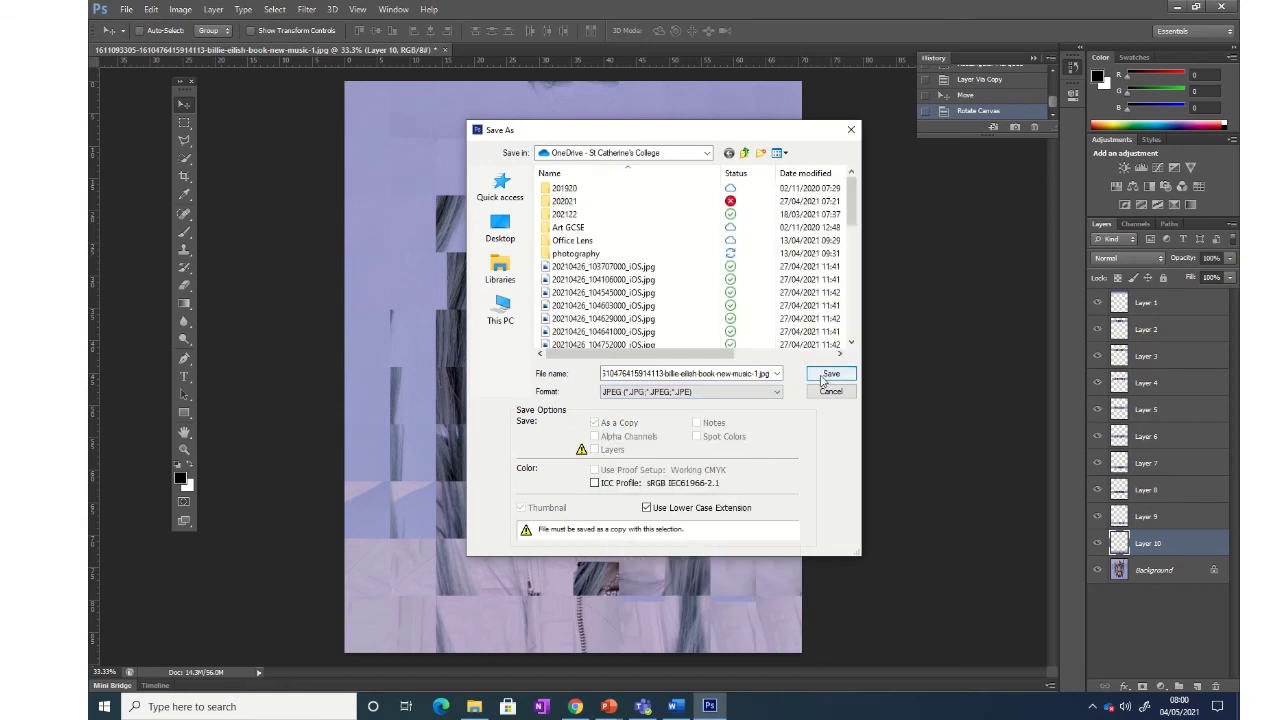
{"action": "left_click_drag", "start_coordinate": [707, 373], "coordinate": [600, 373]}
{"action": "type", "text": "billie"}
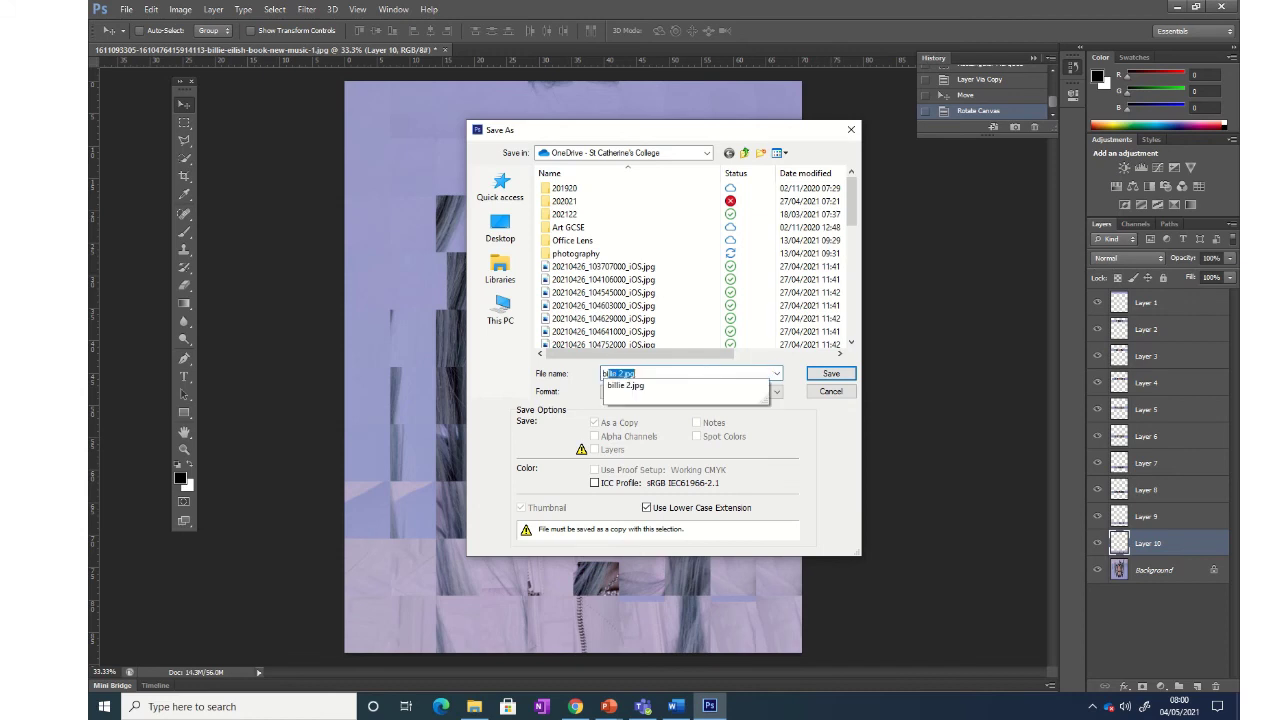
{"action": "type", "text": " 3"}
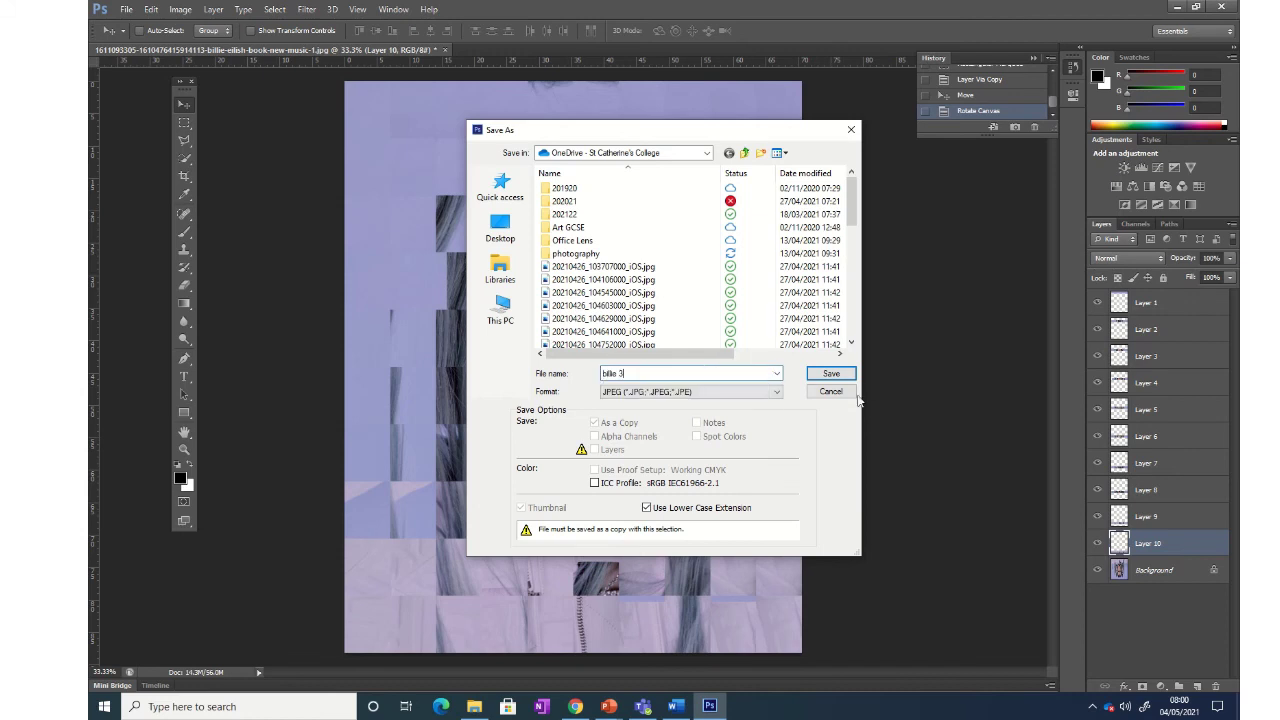
{"action": "left_click", "coordinate": [831, 373]}
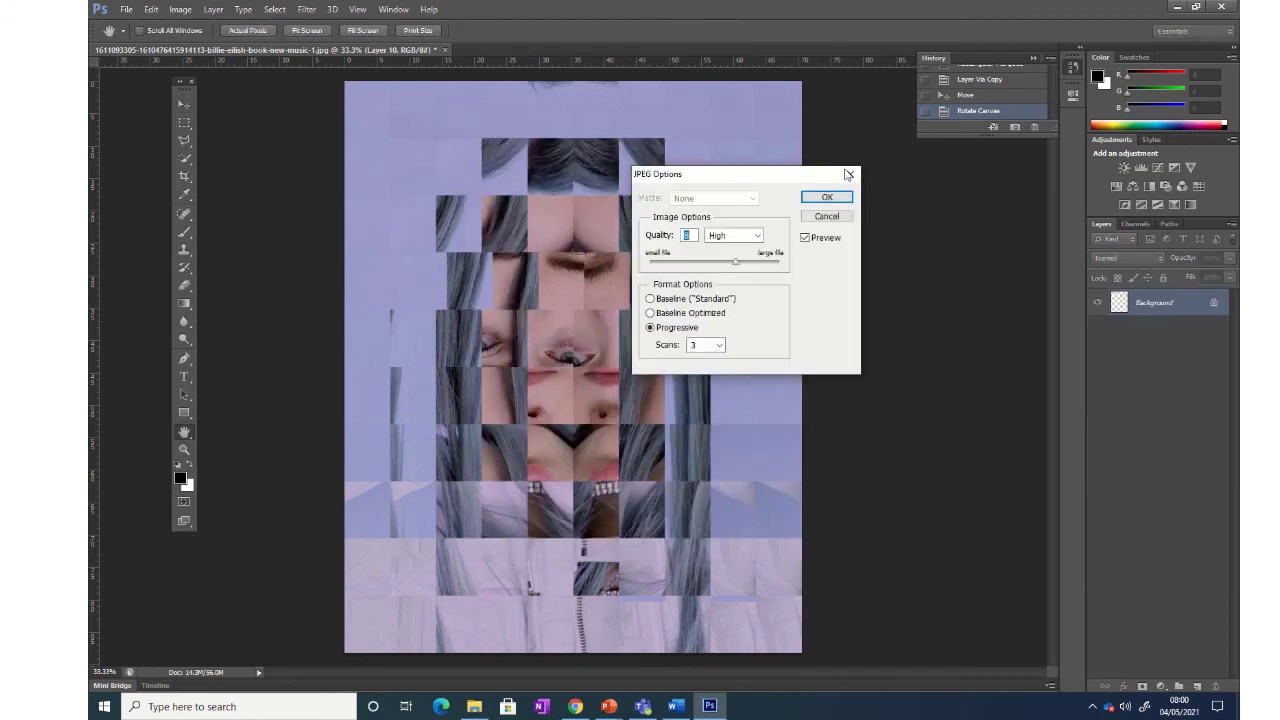
{"action": "left_click", "coordinate": [826, 197]}
{"action": "mouse_move", "coordinate": [548, 6]}
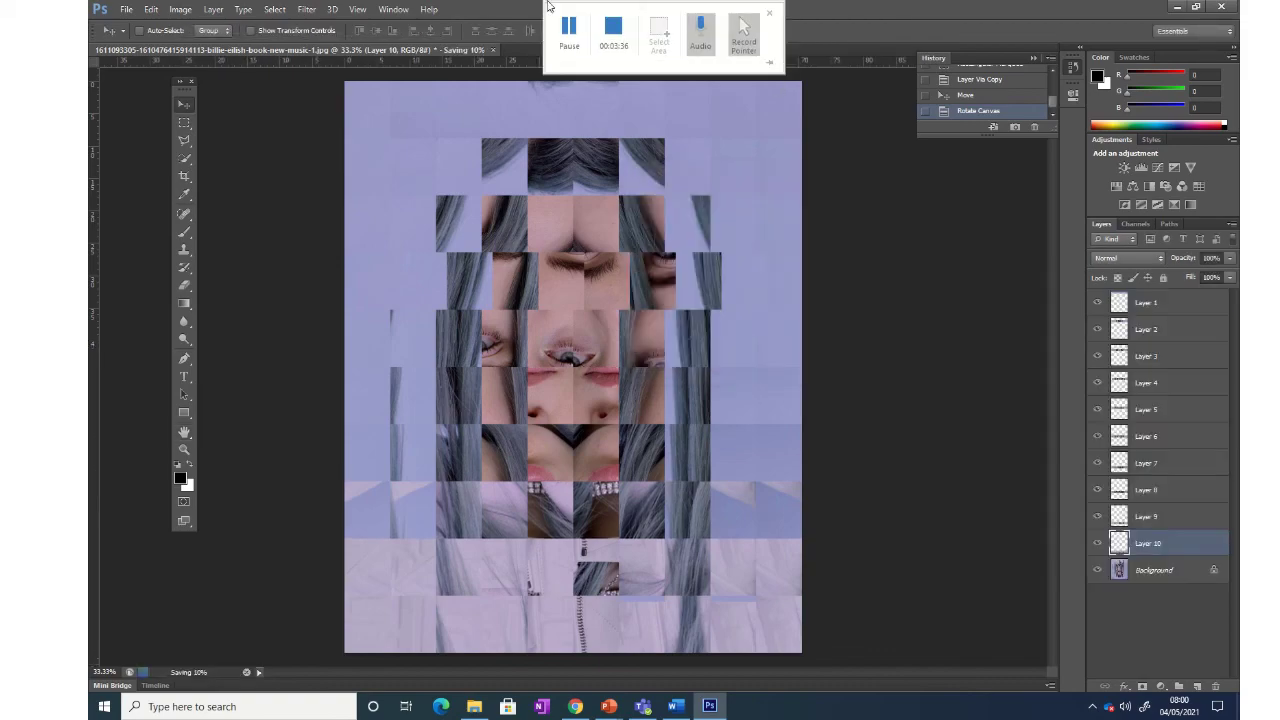